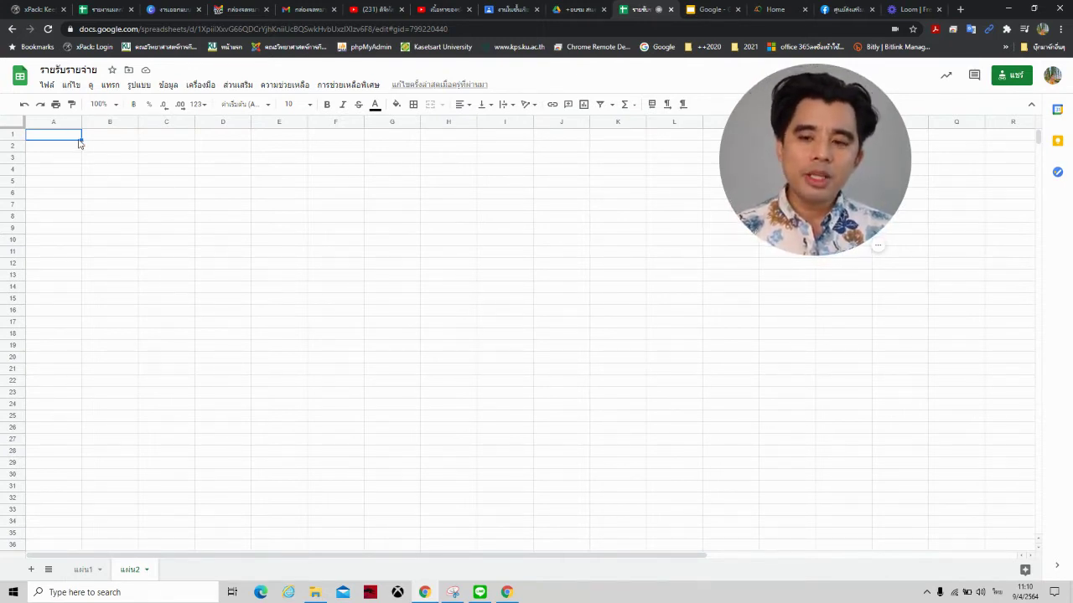
left_click(72, 137)
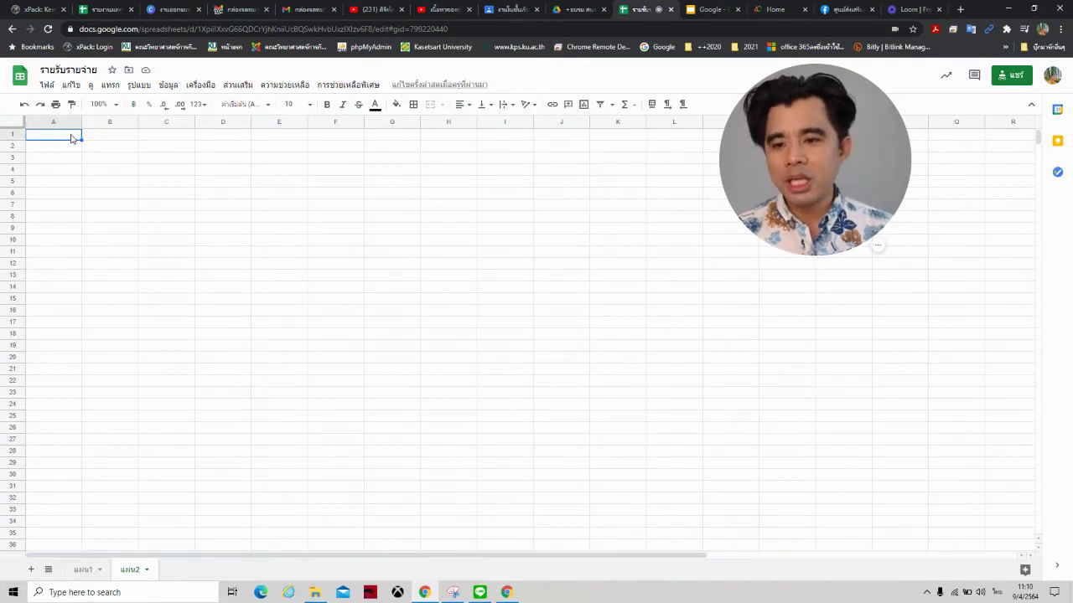
left_click(109, 138)
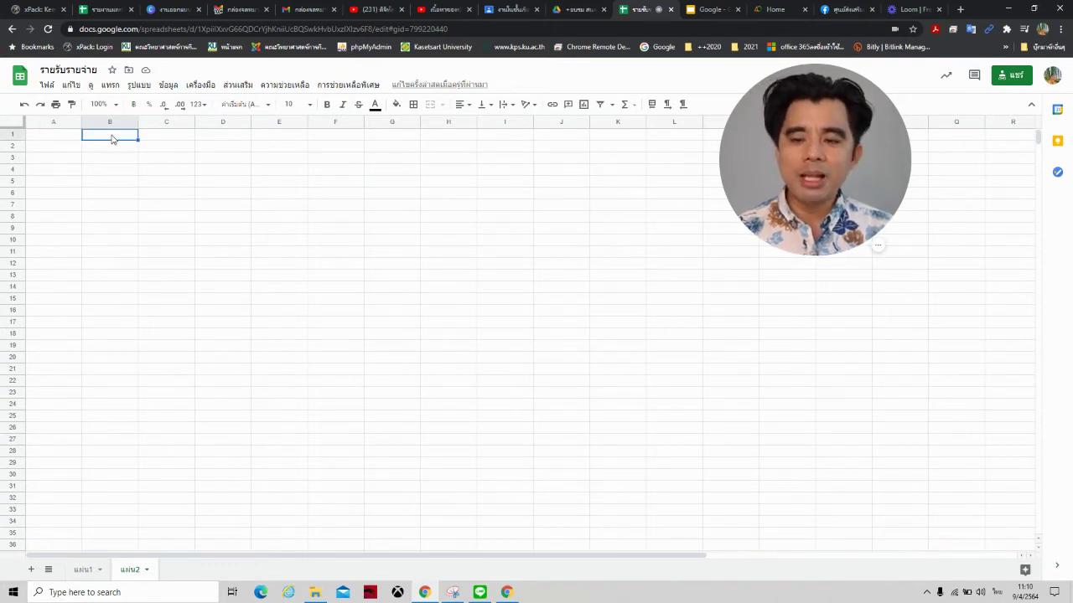
left_click(178, 139)
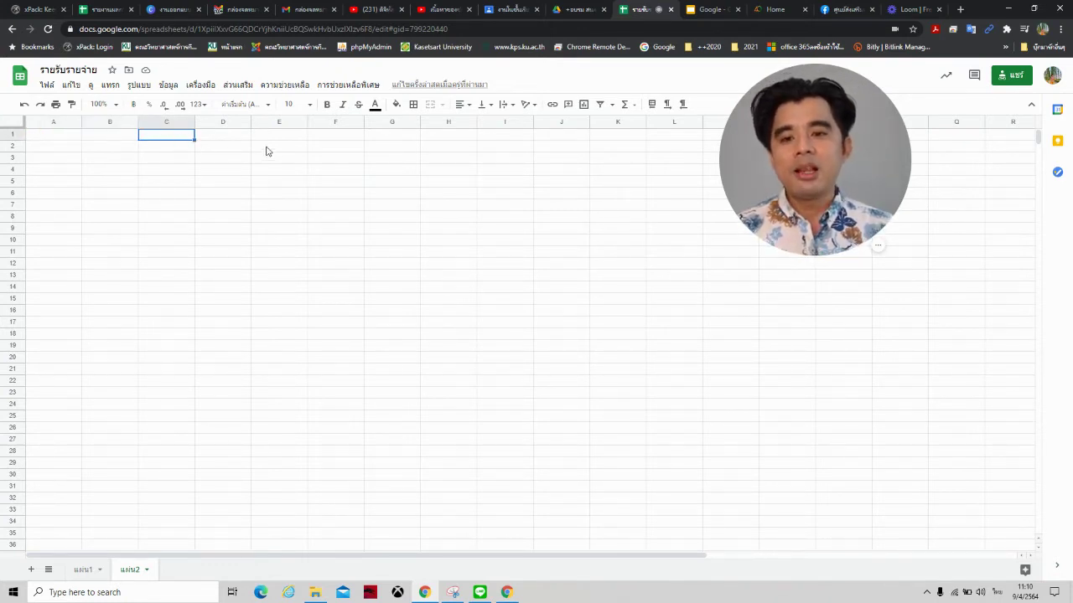
left_click(239, 139)
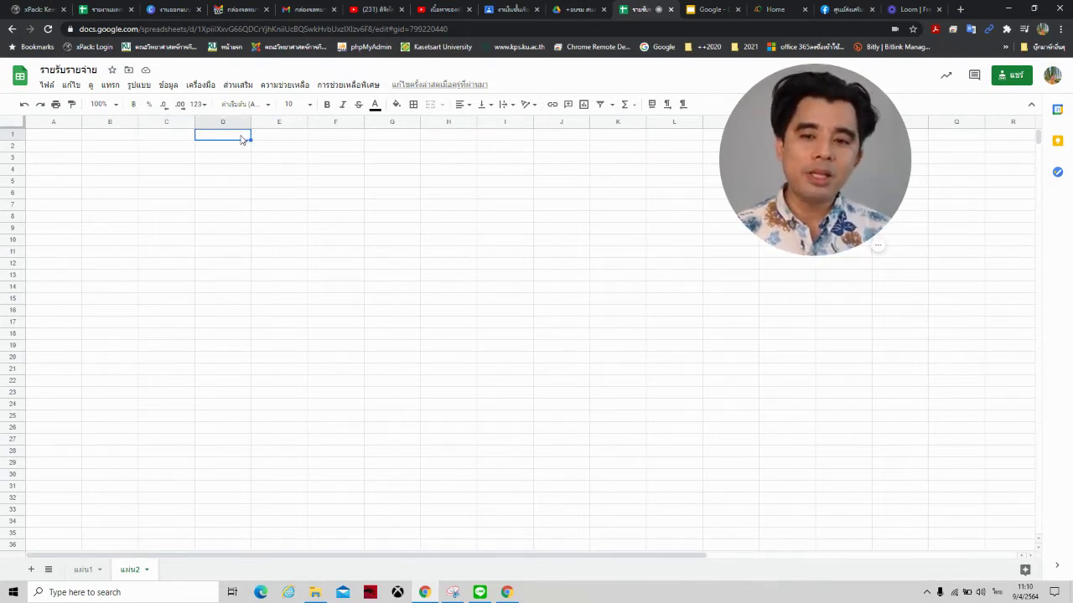
left_click(233, 158)
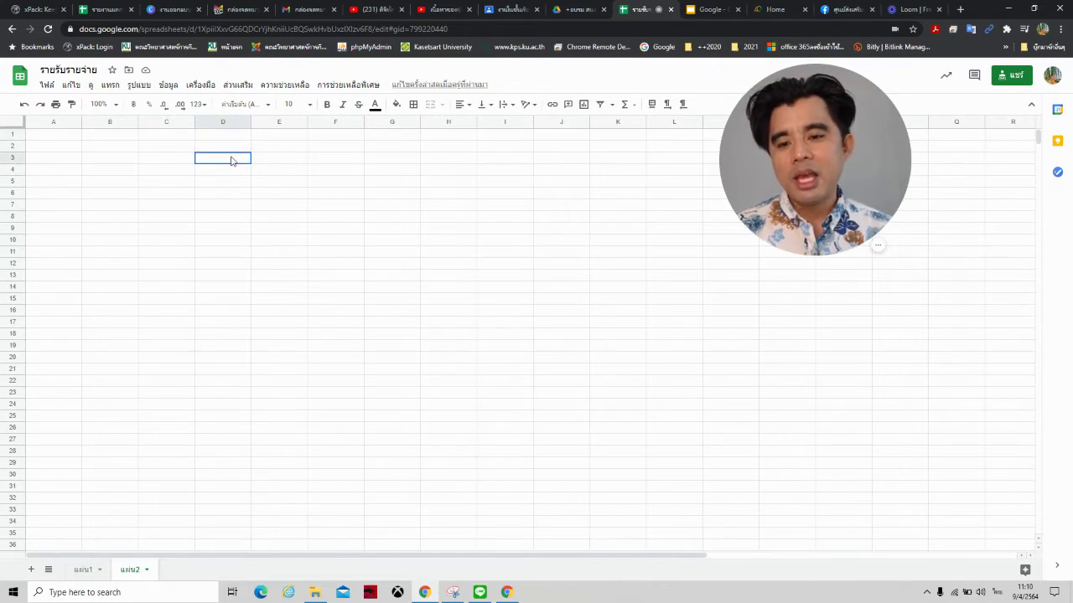
left_click(236, 139)
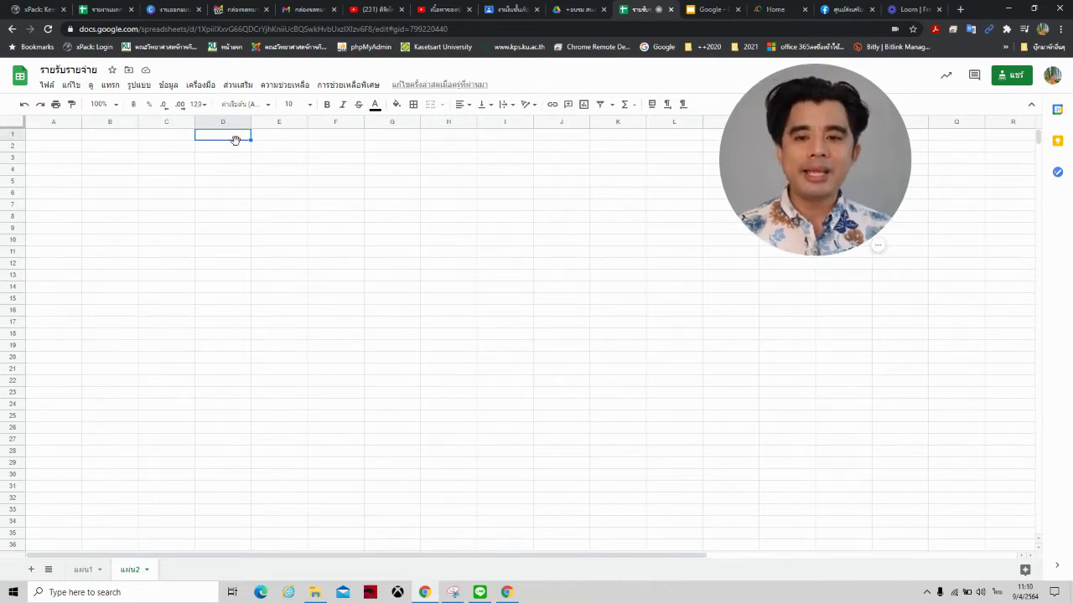
left_click(288, 139)
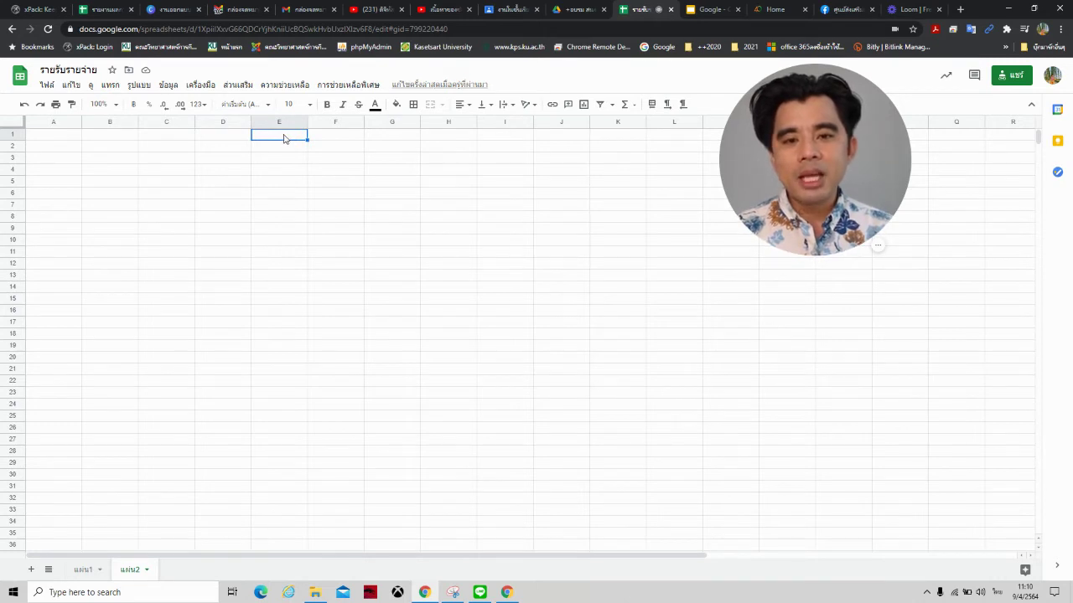
left_click(338, 139)
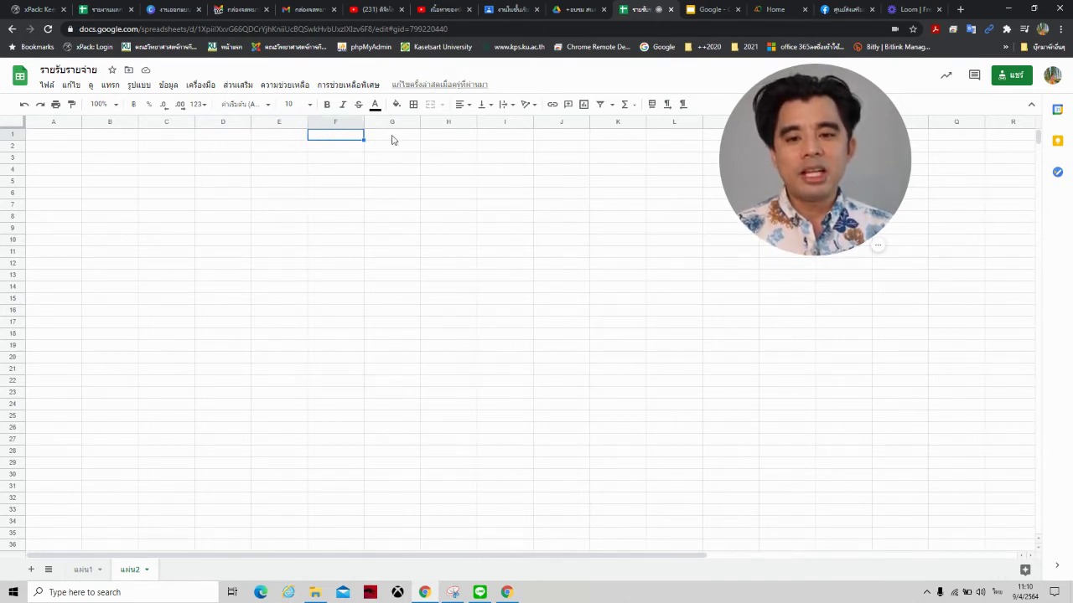
left_click(378, 138)
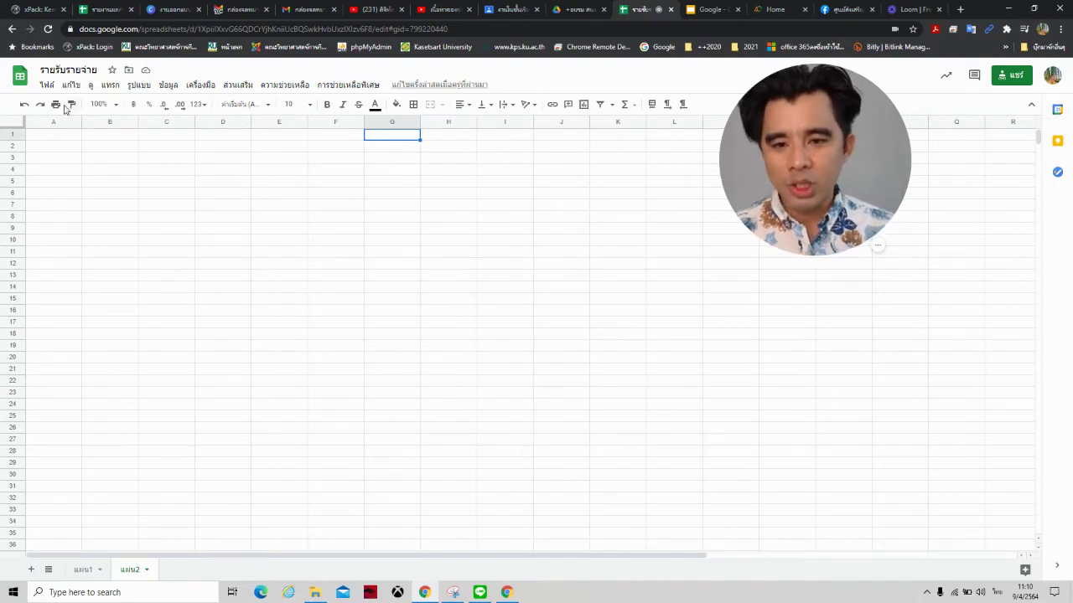
- Copy the formatted header row A1:G1 from sheet แผ่น1 into row 1 of แผ่น2 and widen columns A to C
left_click(83, 571)
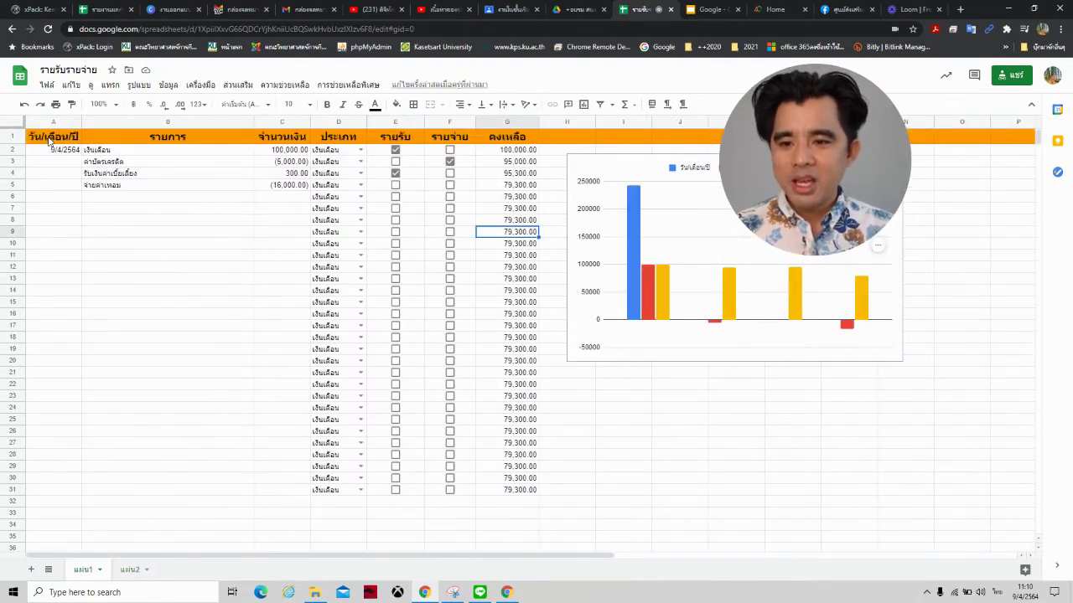
left_click(453, 139)
left_click(507, 139)
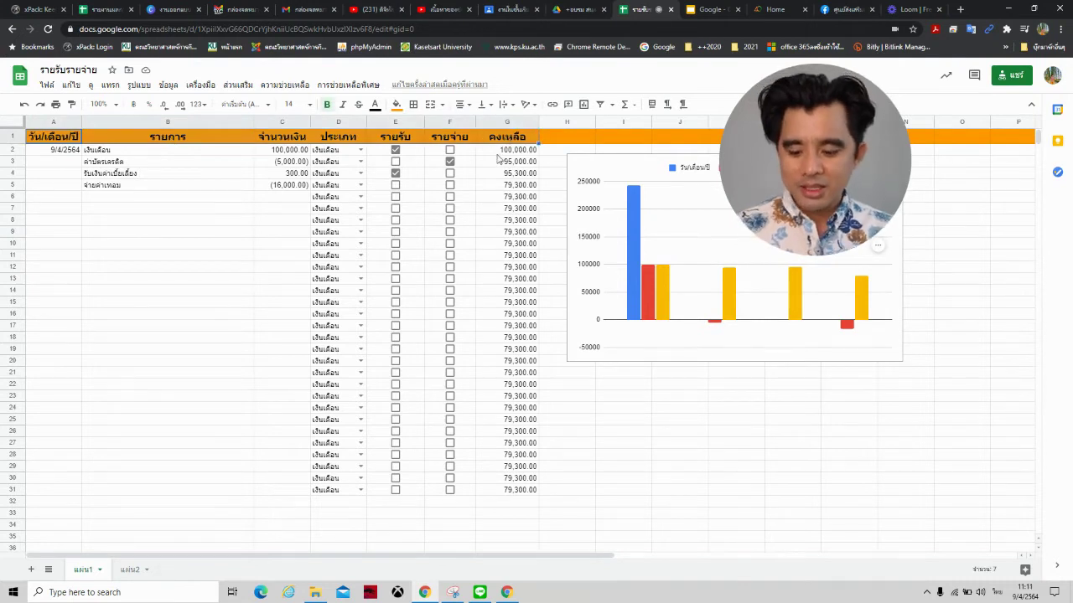
left_click(134, 569)
left_click(61, 141)
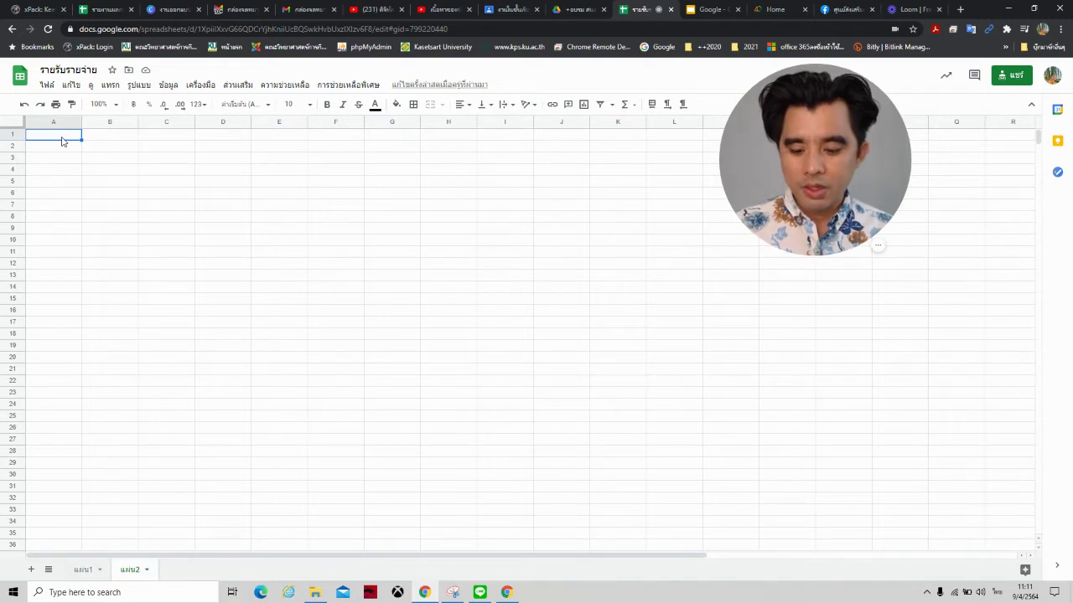
type("วัน/เดือน/ปี\tรายการ\tจำนวนเงิน\tประเภท\tรายรับ\tรายจ่าย\tคงเหลือ")
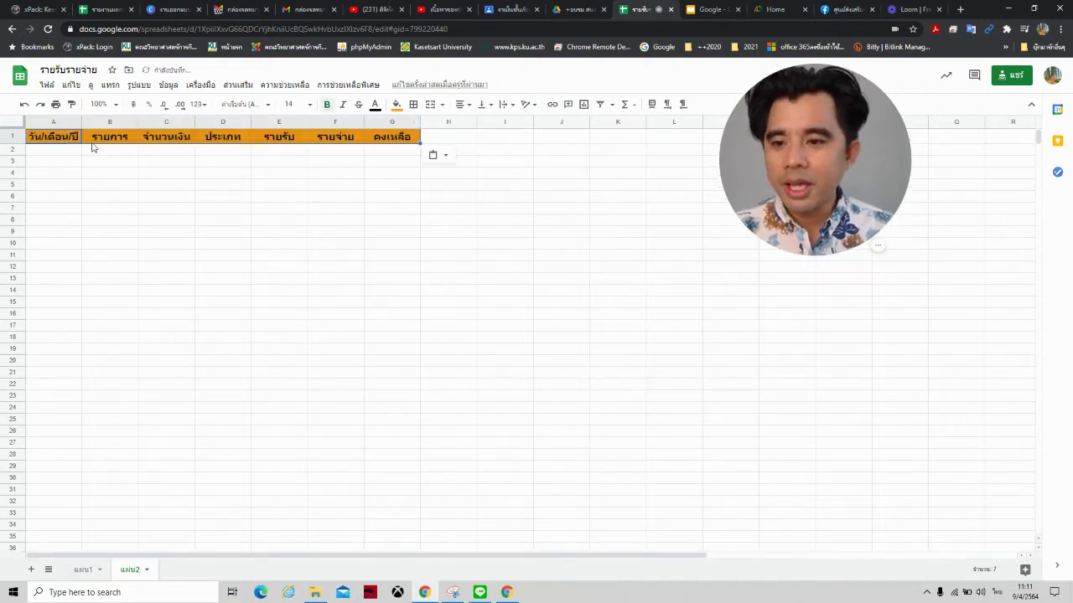
left_click_drag(81, 122, 292, 122)
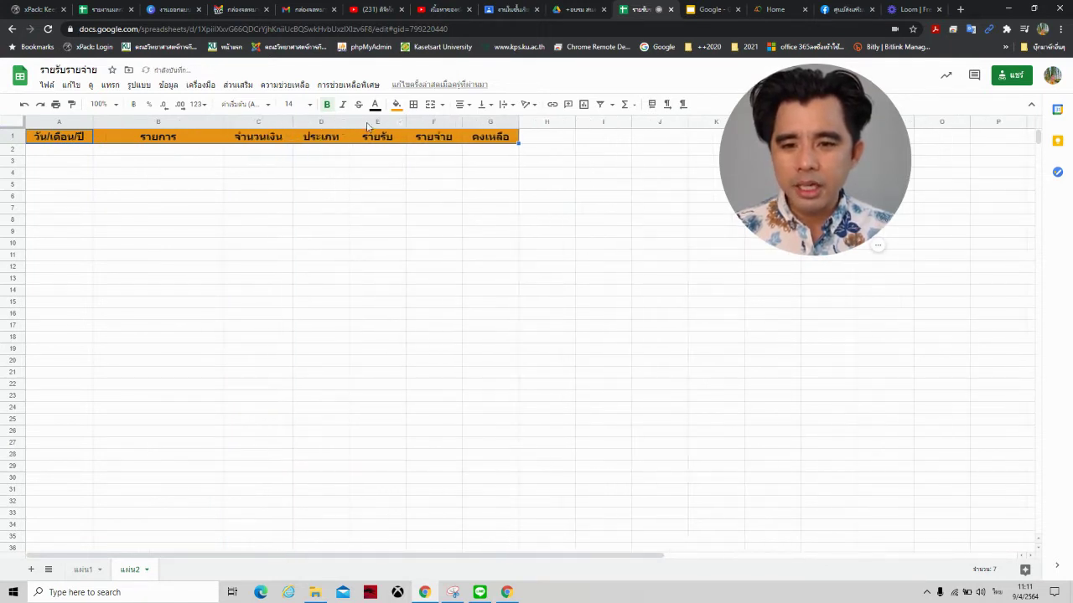
left_click(271, 158)
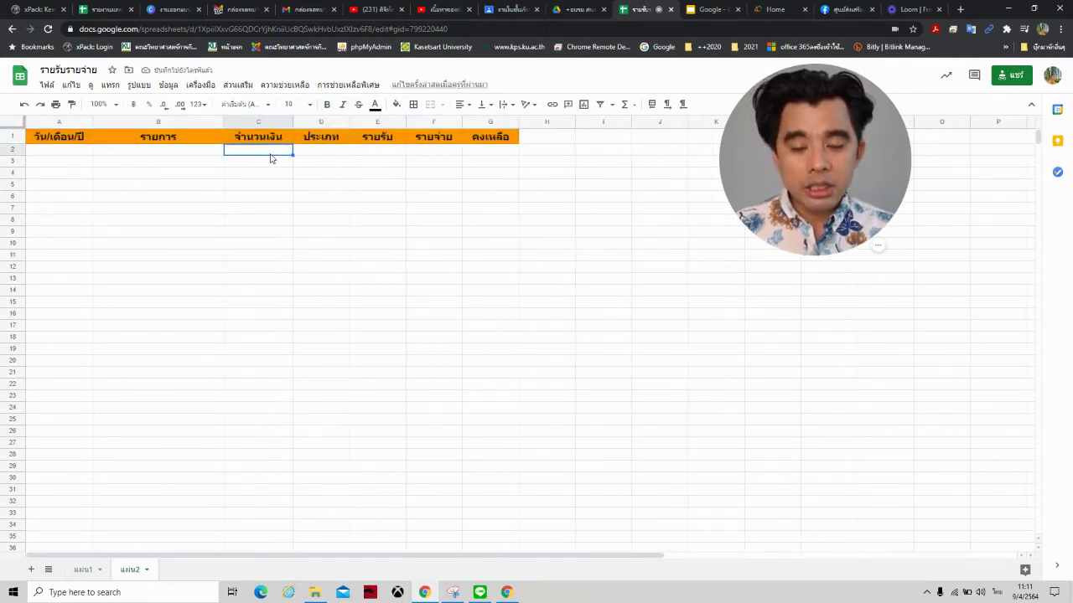
left_click(273, 162)
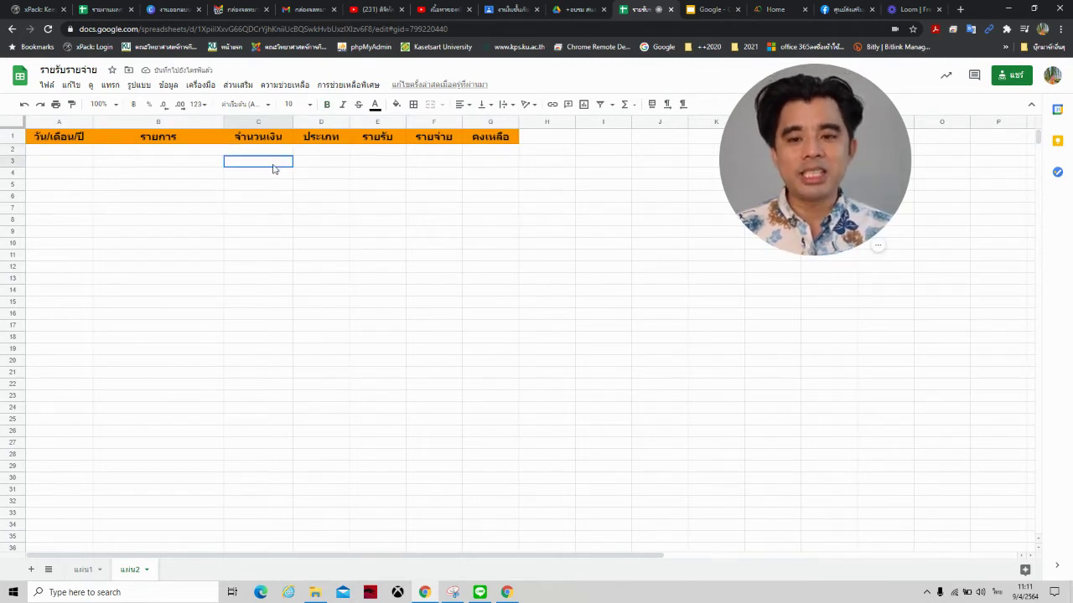
left_click(272, 198)
left_click(263, 222)
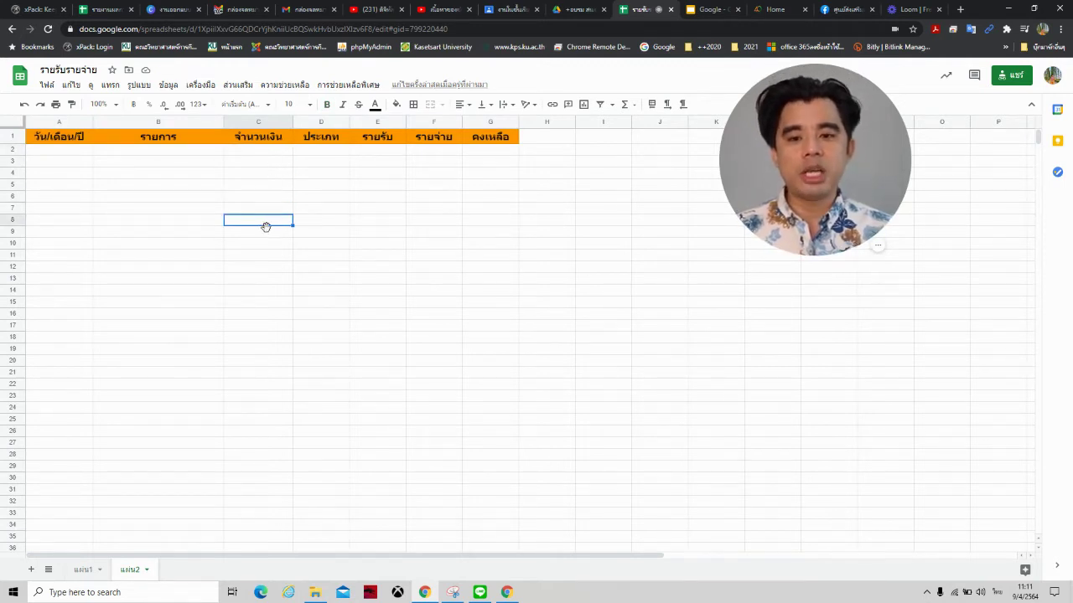
left_click(487, 149)
left_click(493, 161)
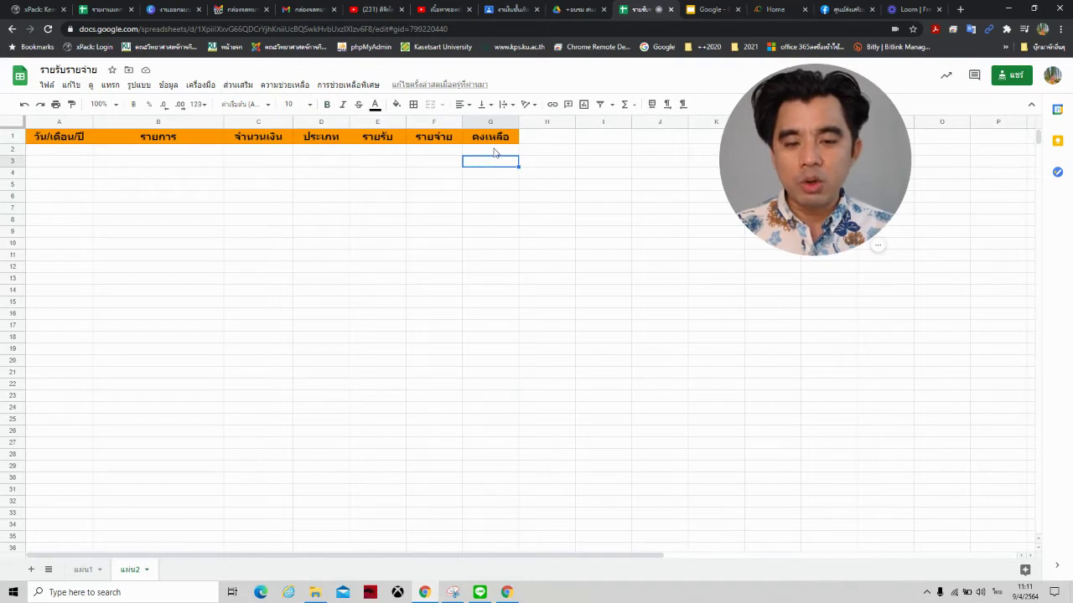
left_click(494, 151)
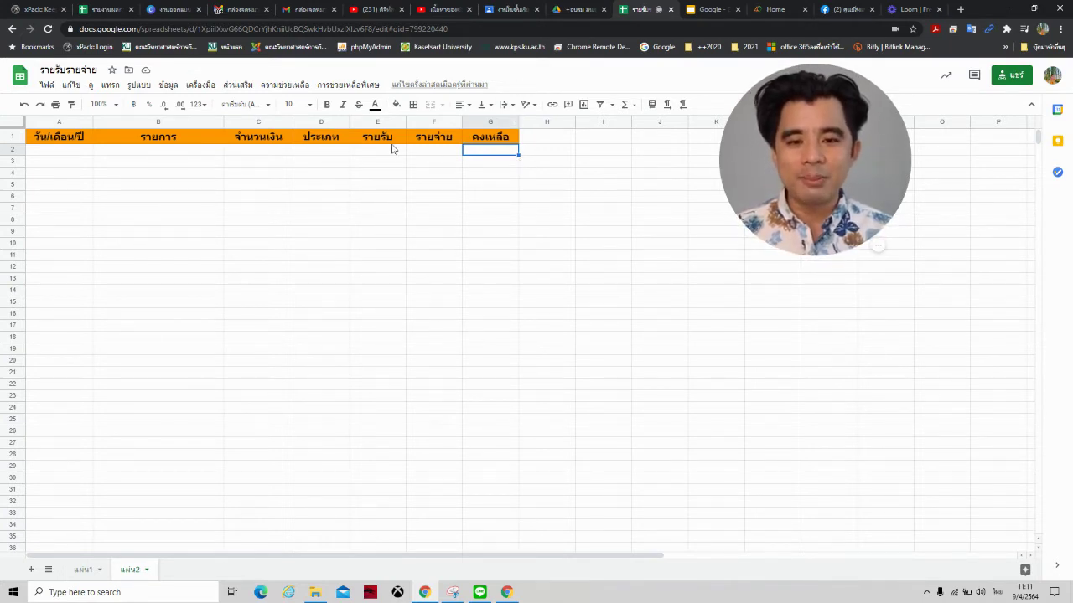
- Widen the ประเภท and รายรับ columns (D and E) slightly
left_click_drag(349, 122, 425, 120)
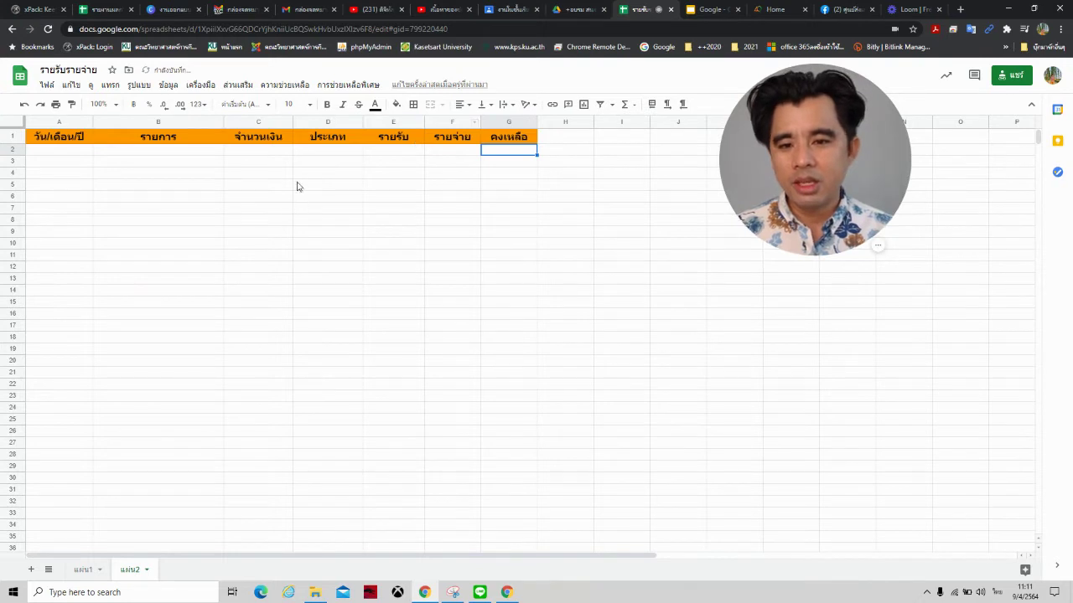
left_click(214, 200)
- Fill the header cells A1:G1 with dark cornflower blue and change their text color to yellow
mouse_move(64, 144)
left_mouse_down()
mouse_move(478, 138)
mouse_move(508, 148)
left_mouse_up()
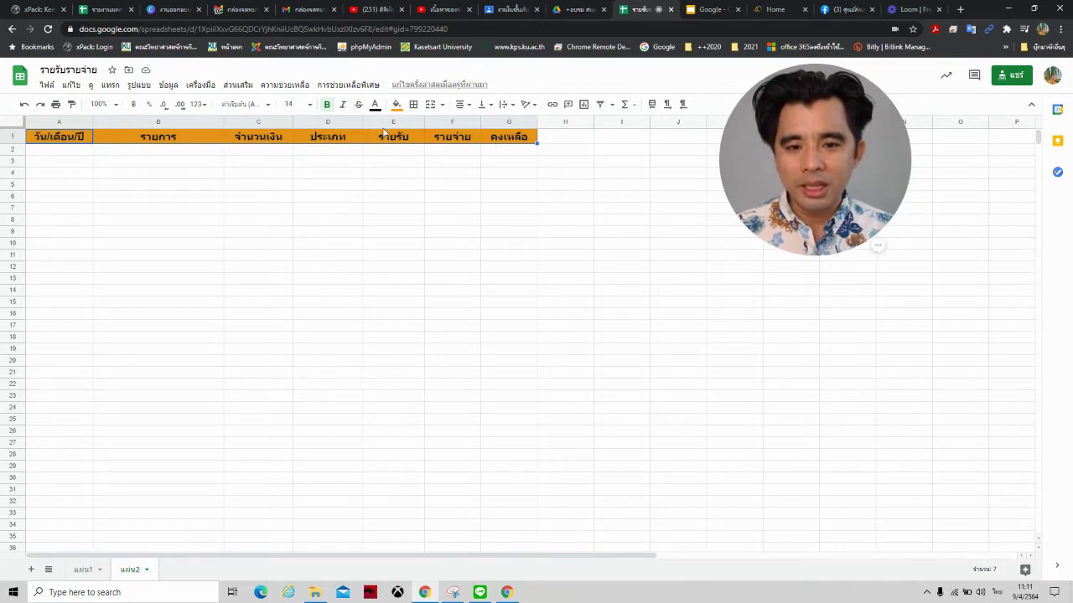
left_click(397, 105)
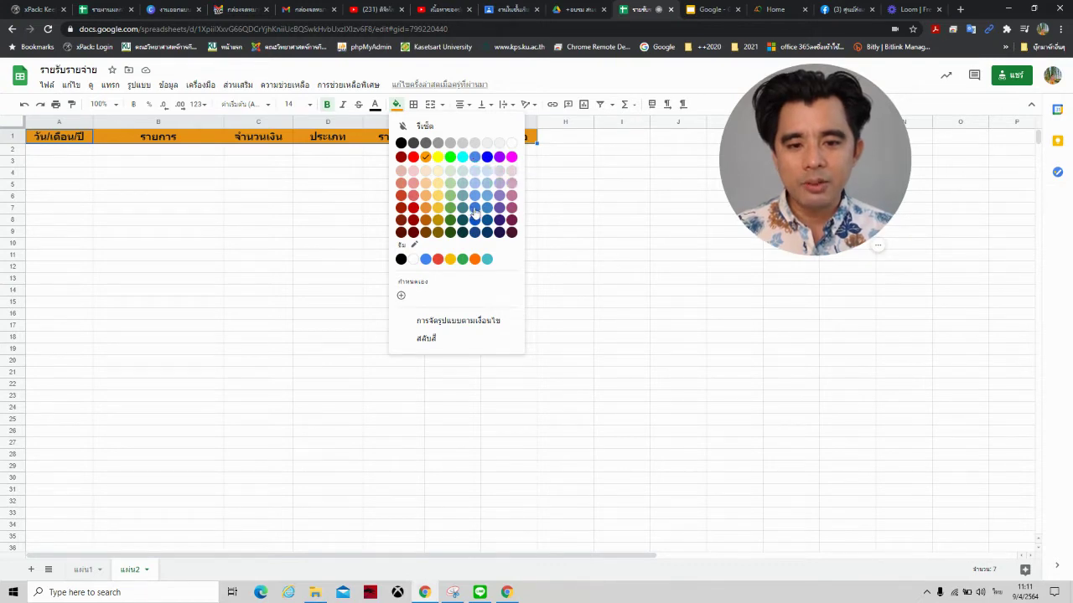
left_click(475, 211)
left_click(375, 106)
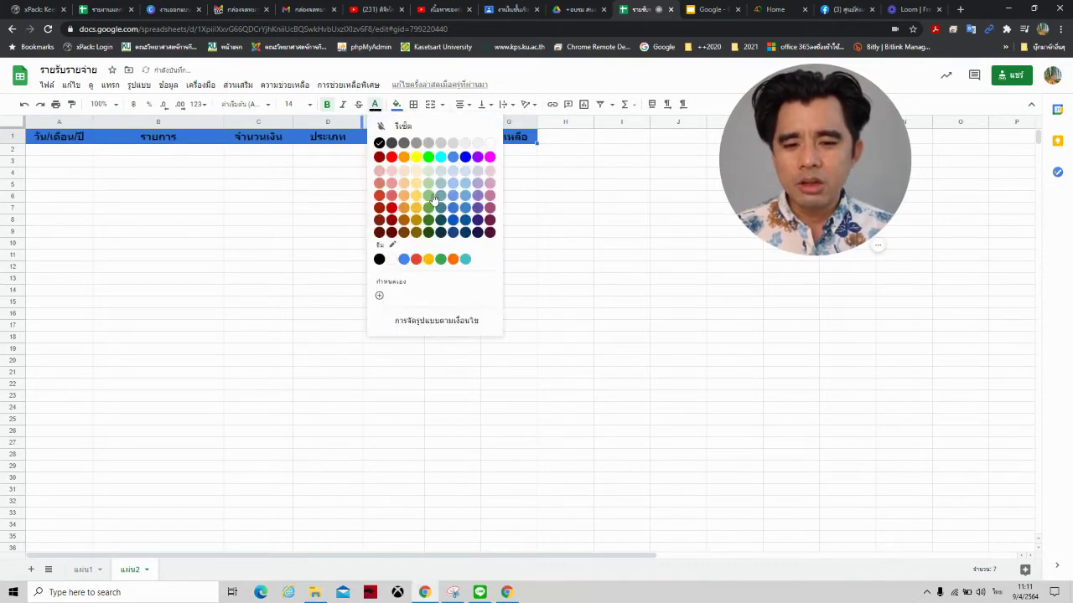
left_click(416, 157)
left_click(418, 162)
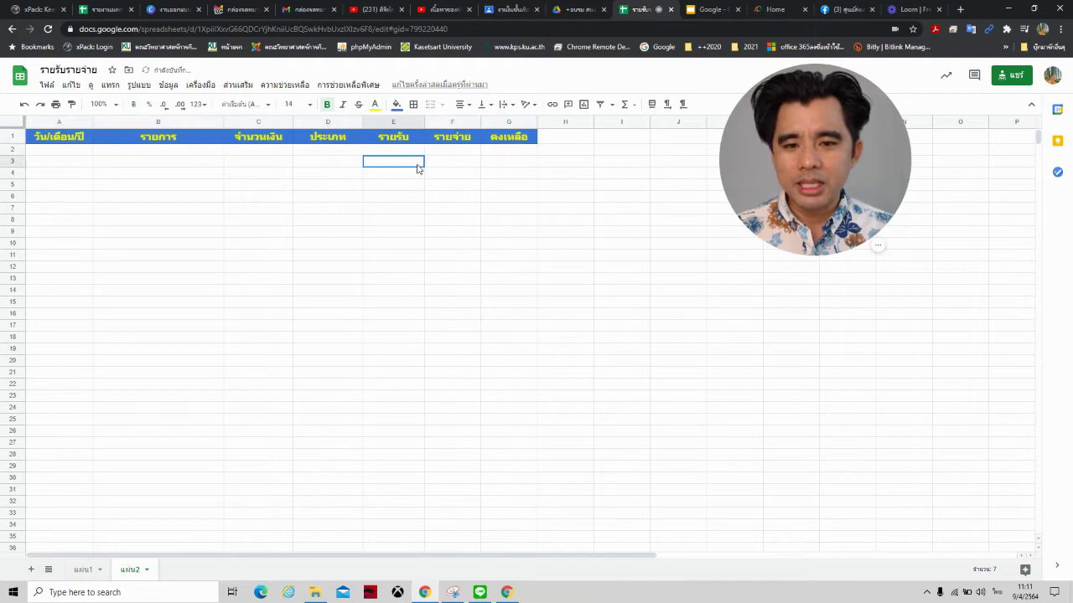
left_click(317, 175)
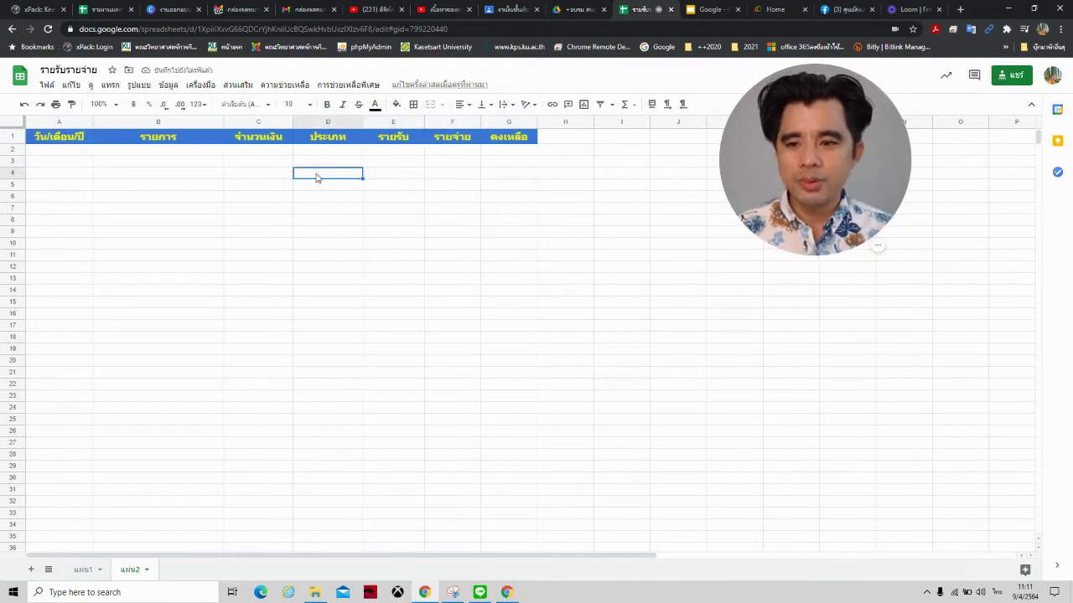
- Format the whole วัน/เดือน/ปี column (A) with the date (วันที่) number format
left_click(86, 155)
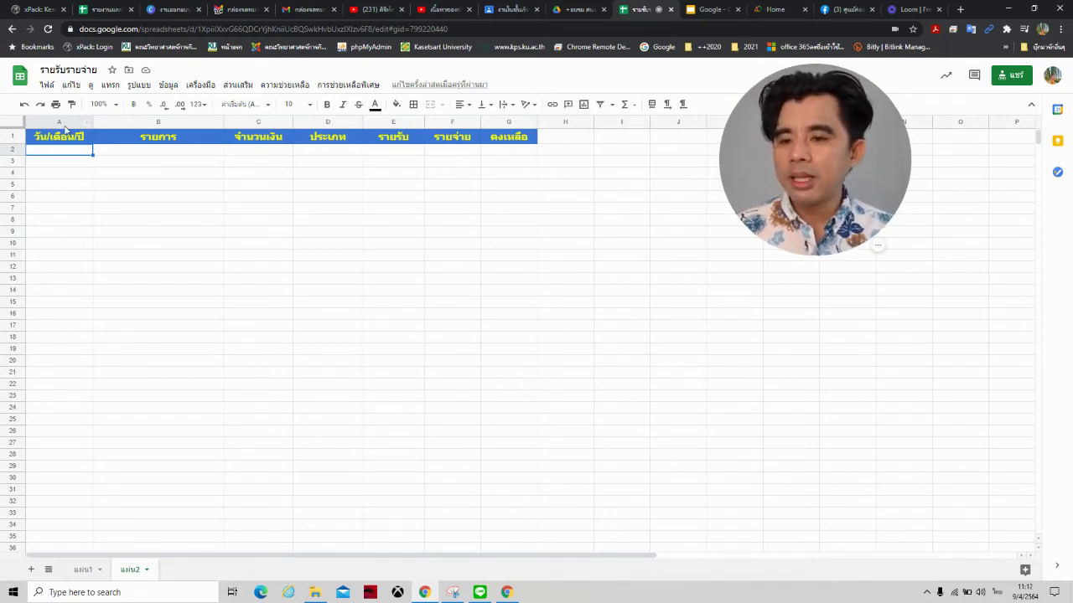
left_click(63, 124)
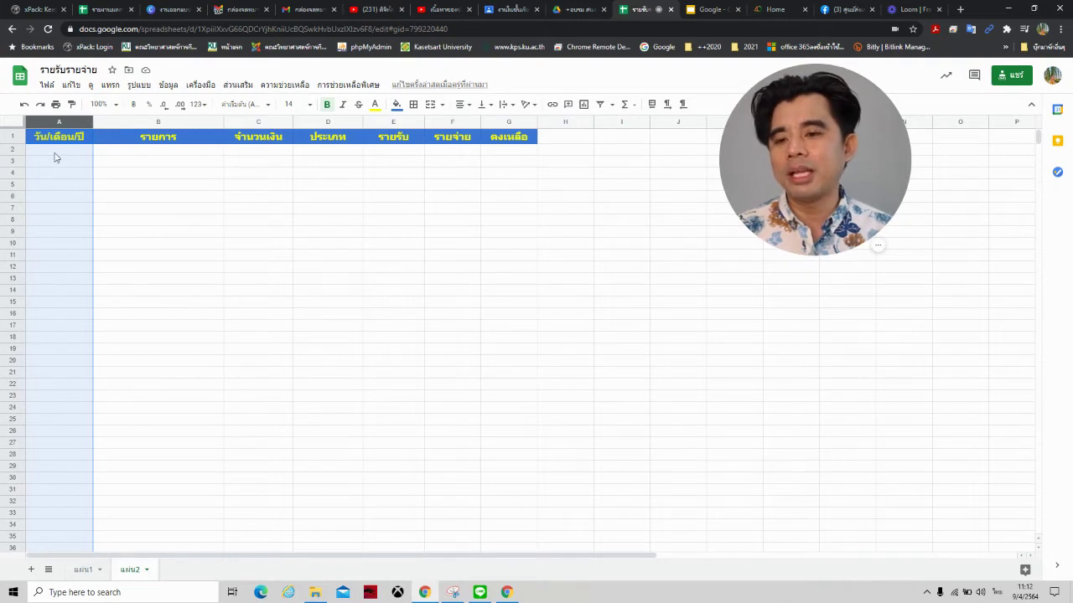
left_click(206, 111)
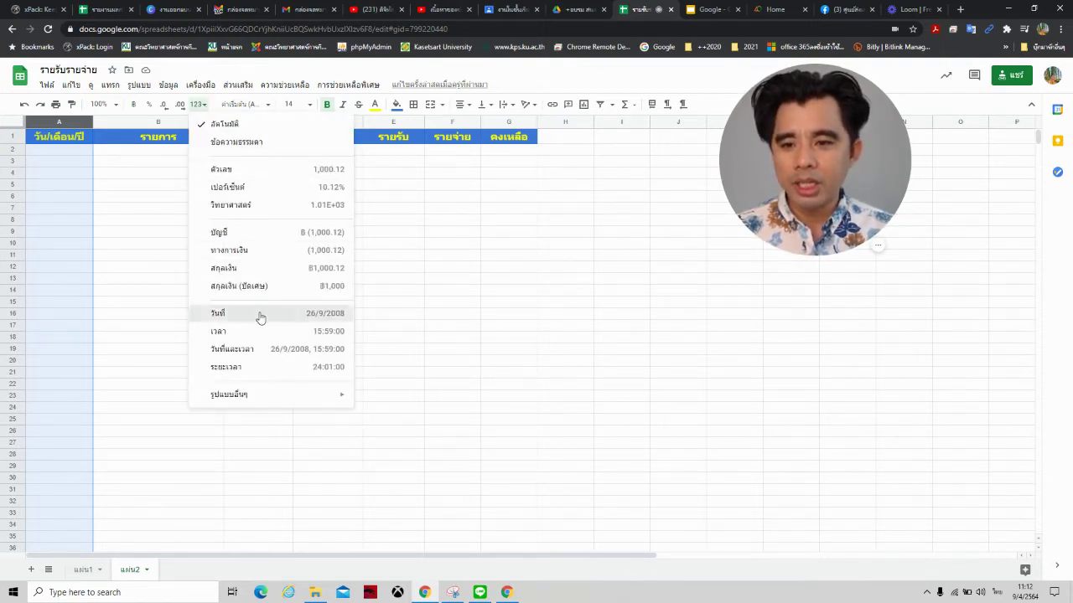
left_click(260, 314)
- Enter the date 4 เมษายน 2564 in cell A2
left_click(59, 149)
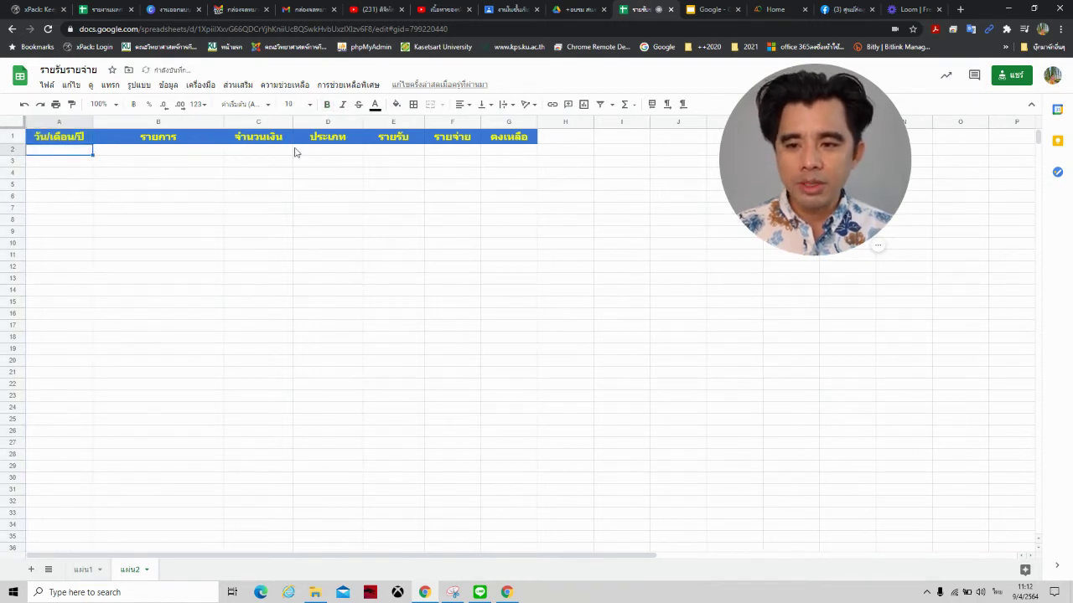
type("4")
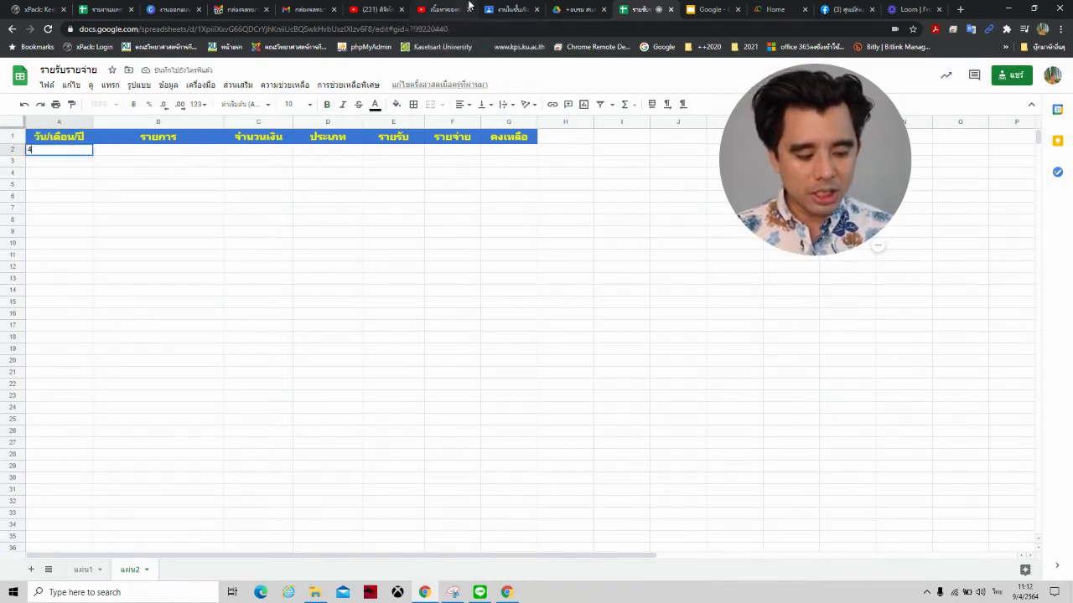
type(" เมษายน 2564")
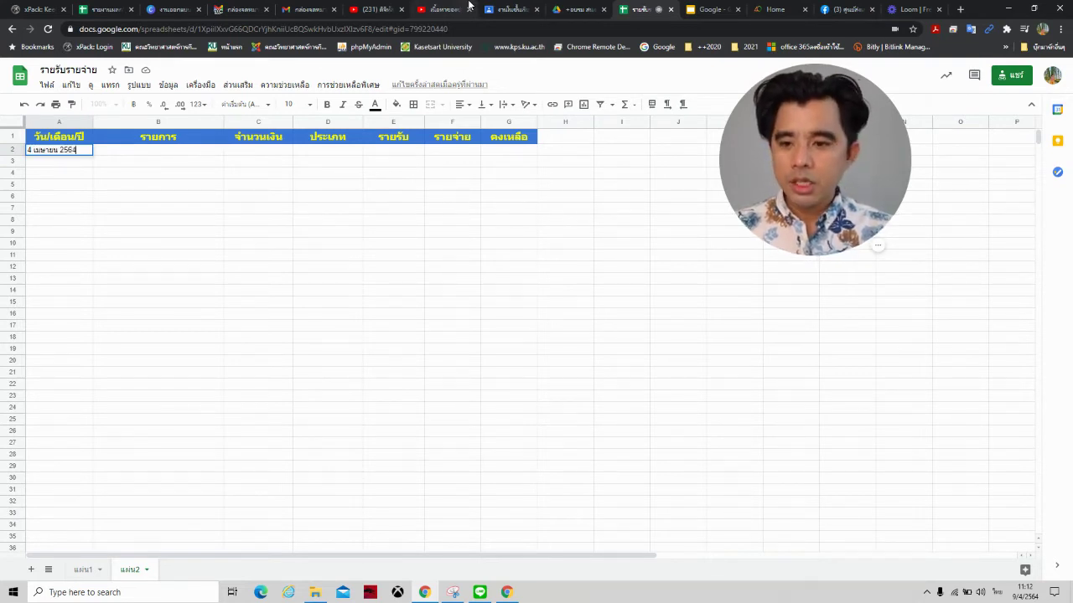
key("Return")
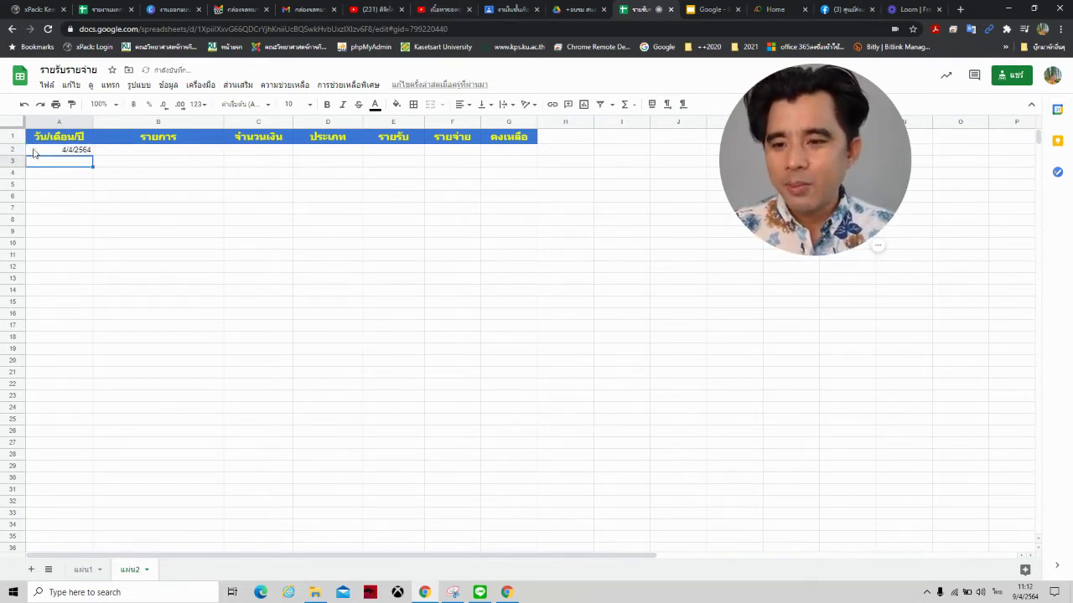
- Format the whole จำนวนเงิน column (C) with the financial (ทางการเงิน) number format
left_click(236, 157)
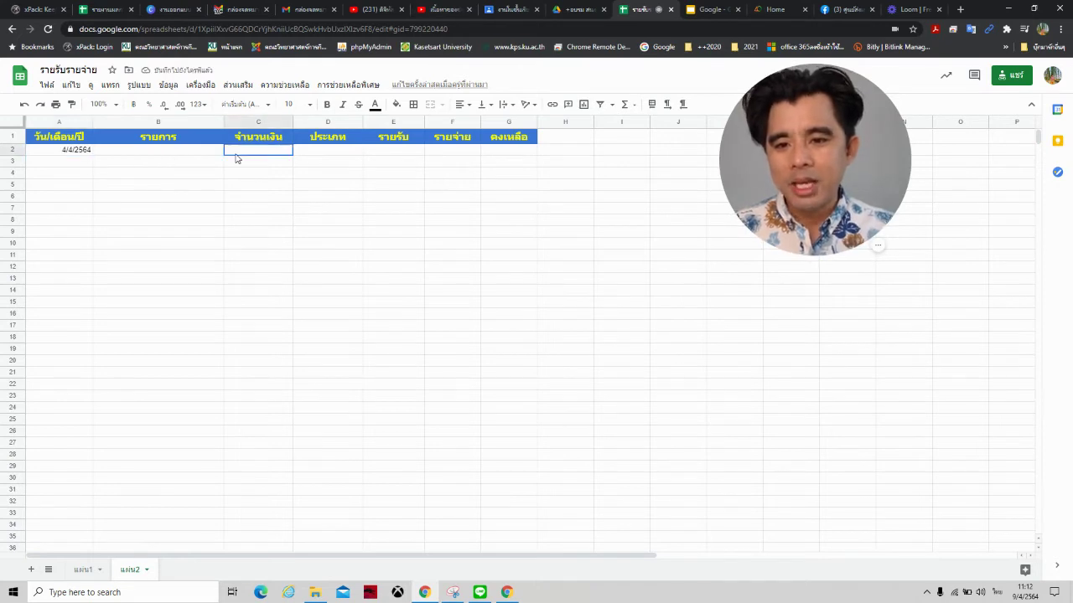
left_click(266, 123)
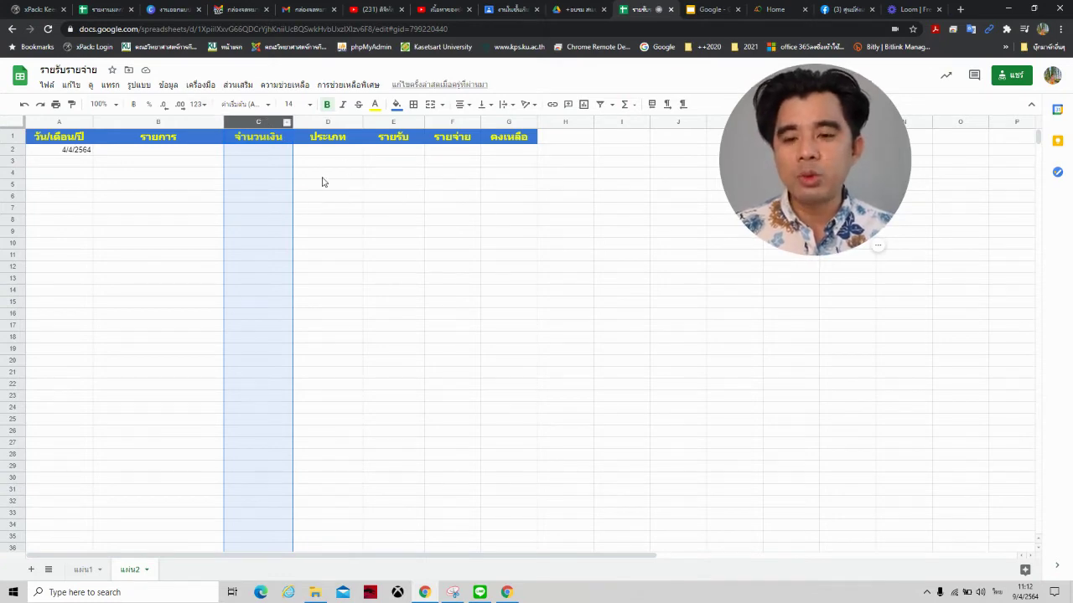
left_click(201, 107)
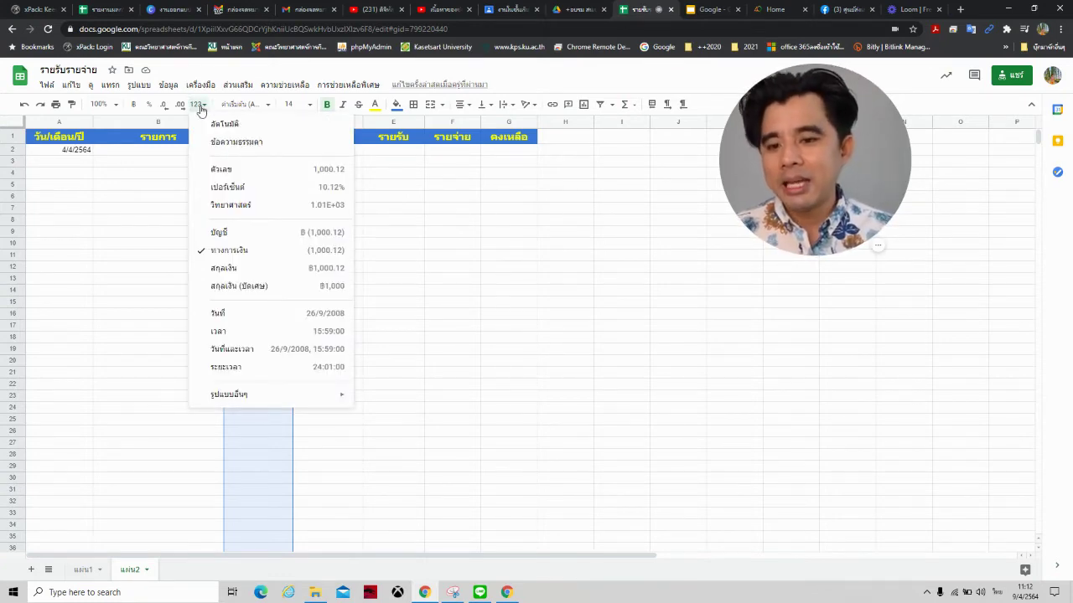
left_click(230, 256)
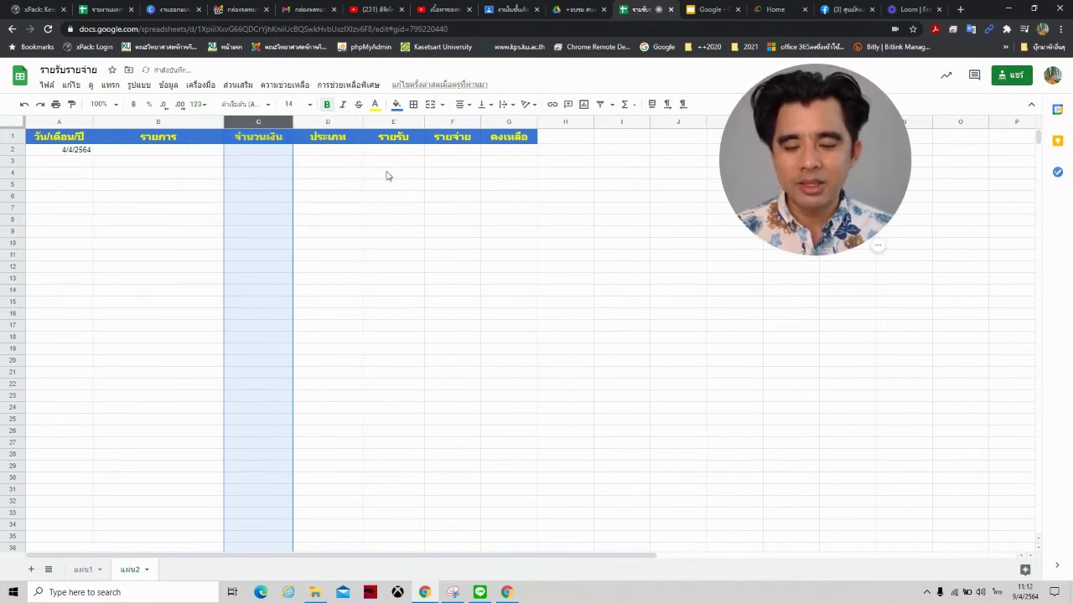
- Widen the คงเหลือ column (G) slightly and format it with the financial (ทางการเงิน) number format
left_click(504, 124)
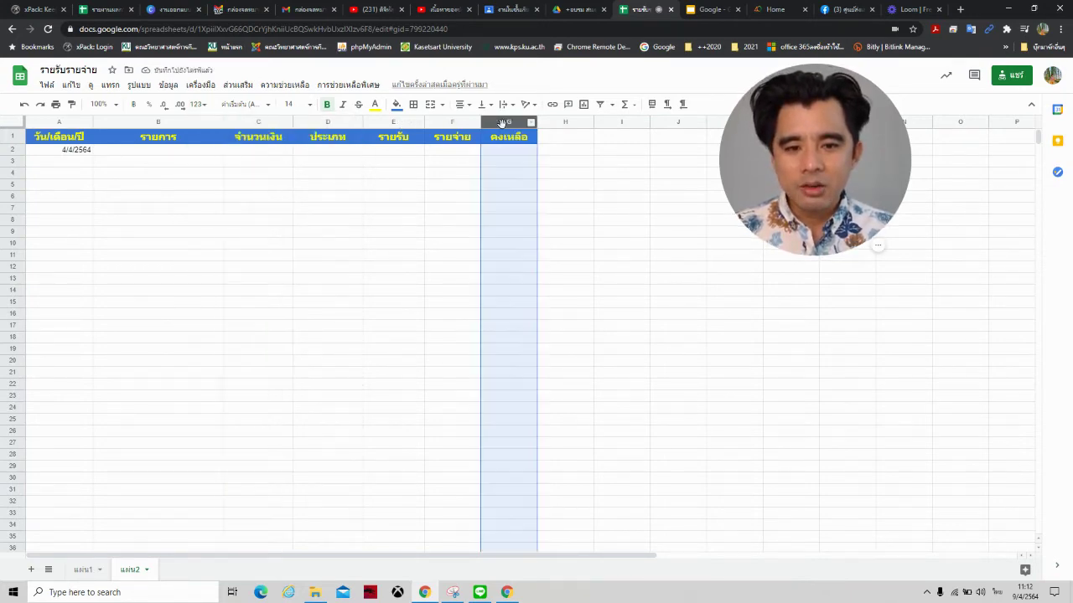
left_click_drag(539, 126, 562, 124)
left_click(201, 109)
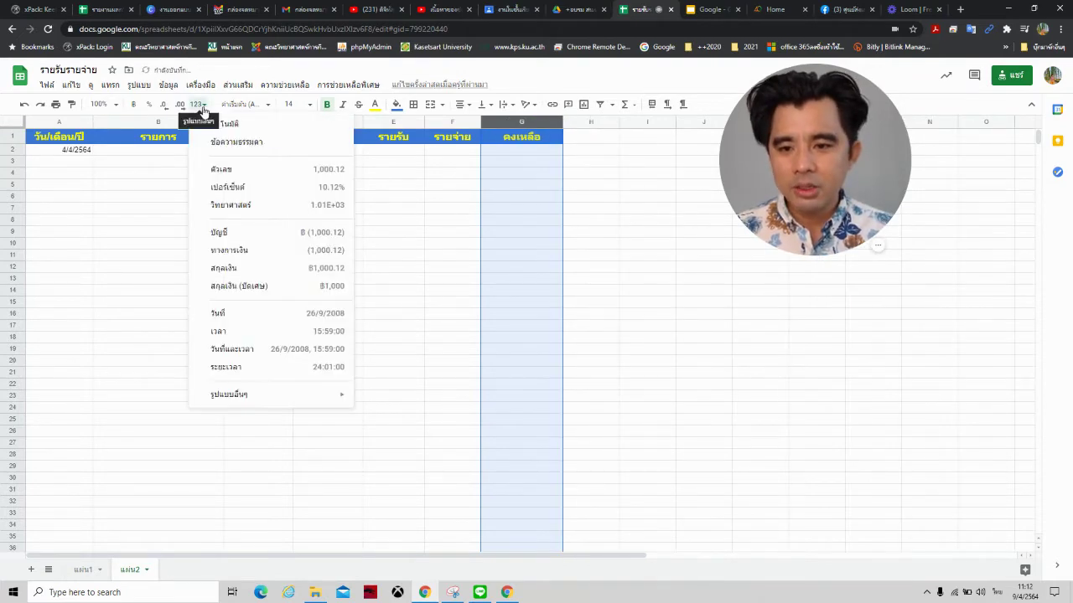
left_click(256, 257)
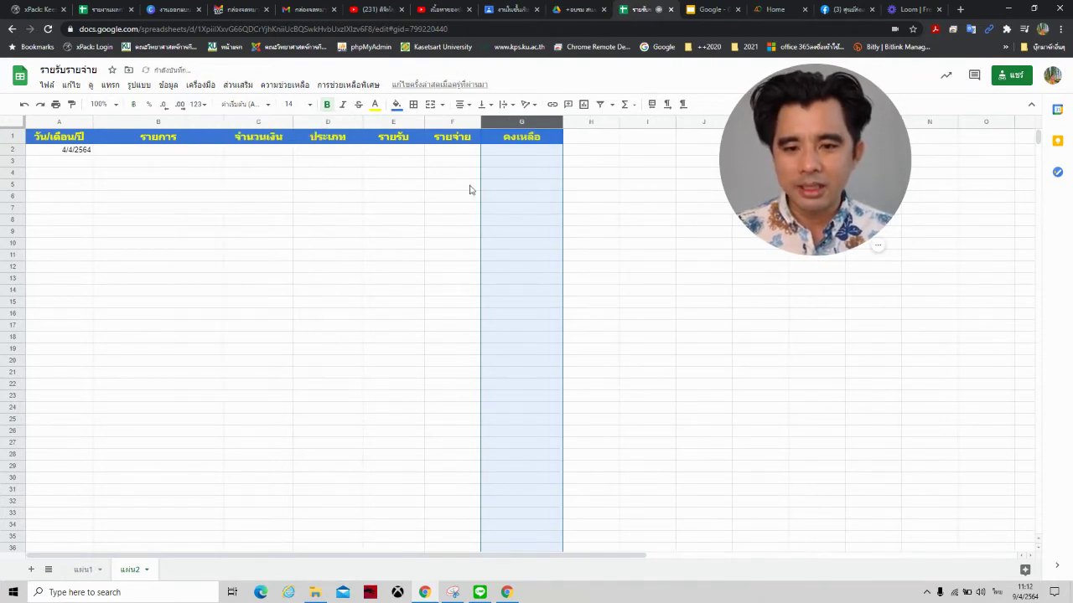
left_click(426, 200)
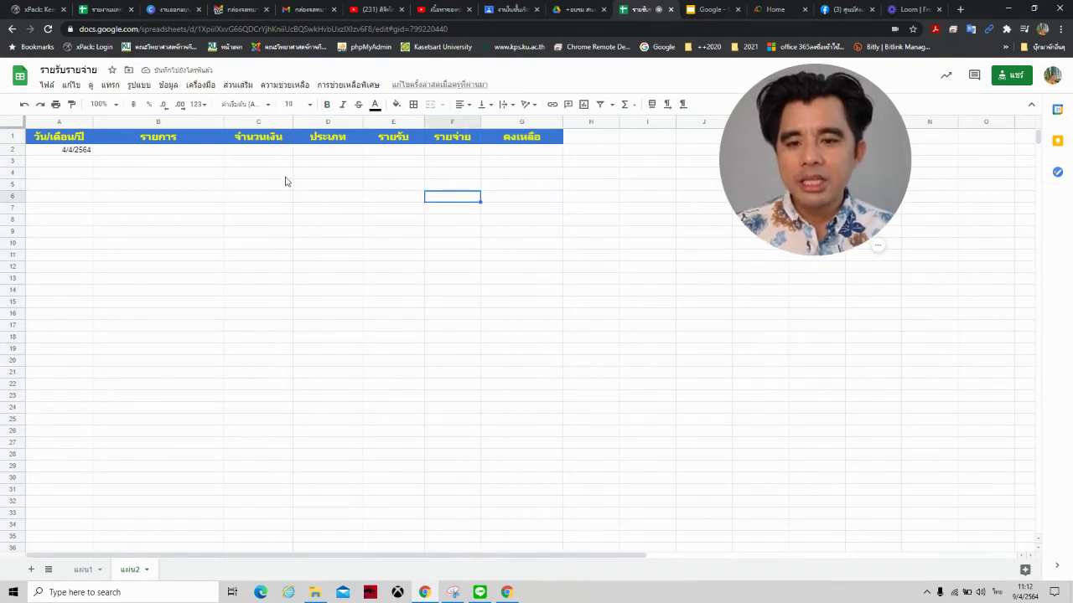
- Start a data validation rule for cell D2 under ประเภท with the criterion set to a list of items (รายการของชื่อ)
left_click(331, 155)
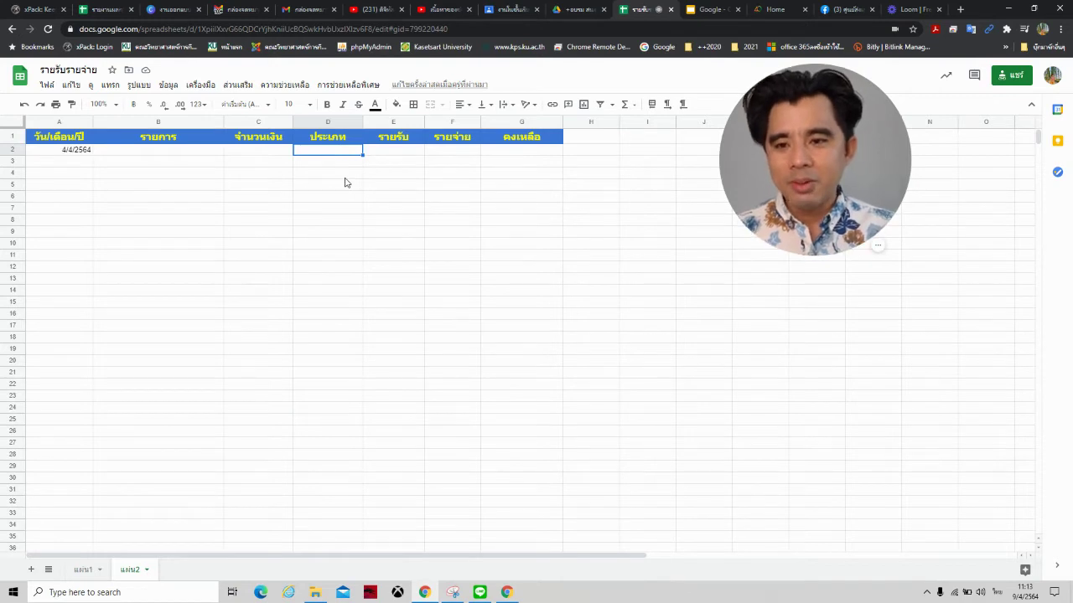
left_click(105, 87)
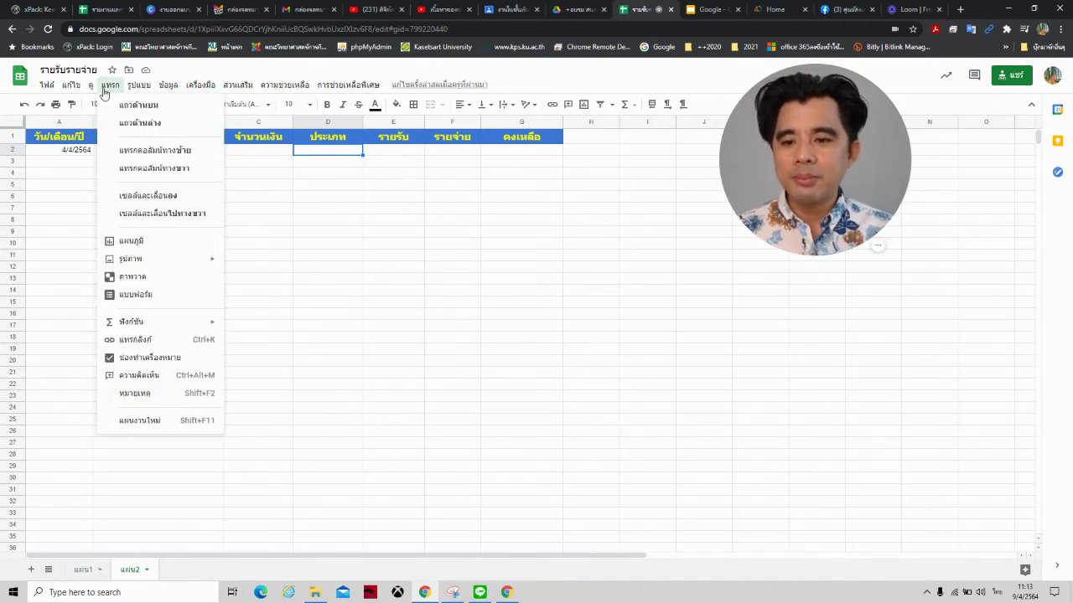
mouse_move(96, 90)
mouse_move(133, 90)
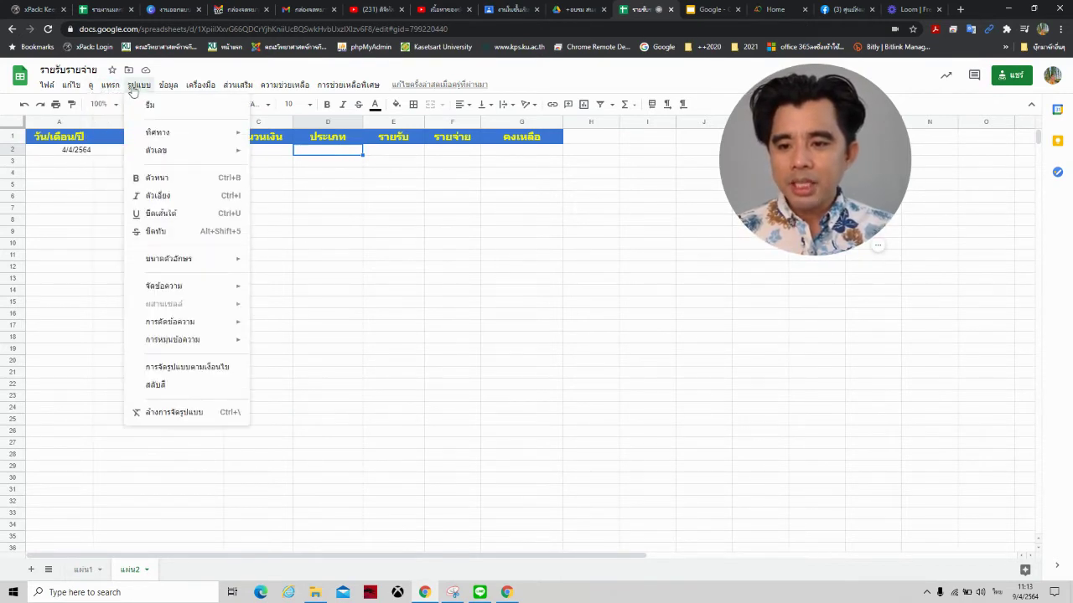
mouse_move(168, 89)
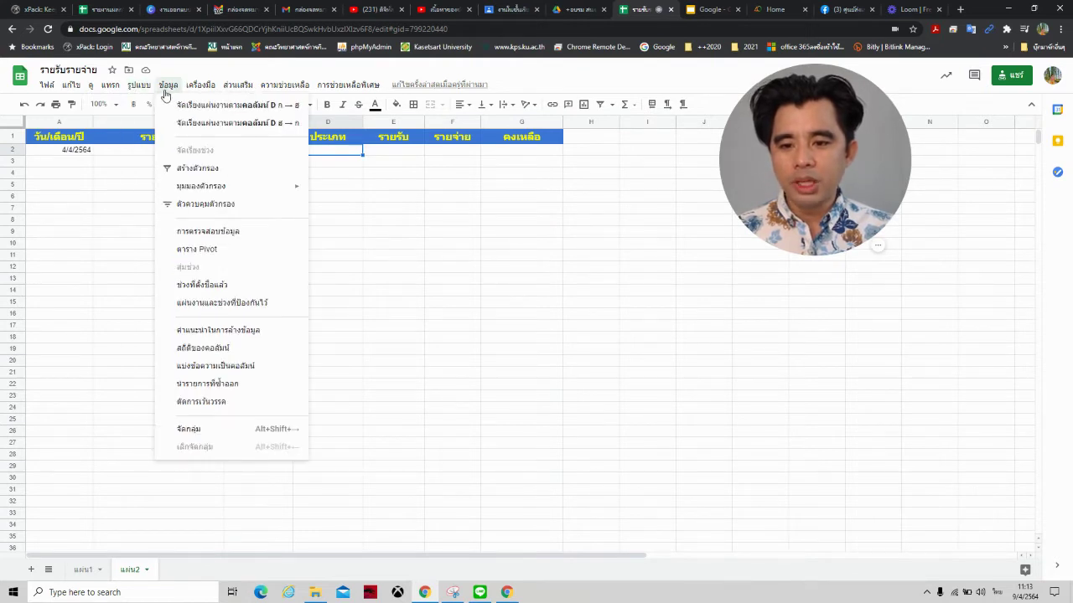
left_click(231, 241)
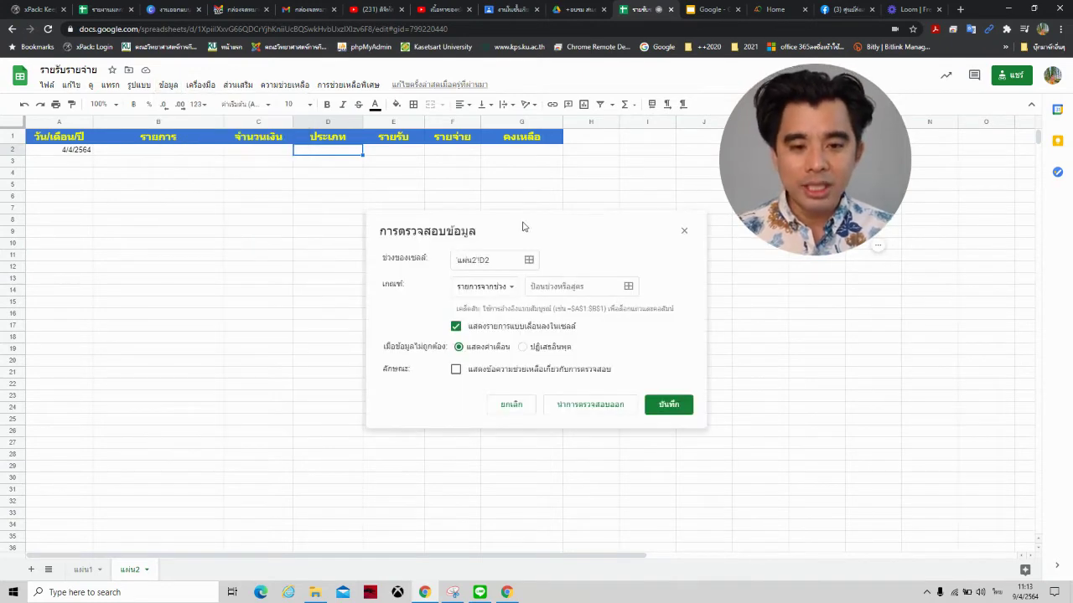
left_click(510, 287)
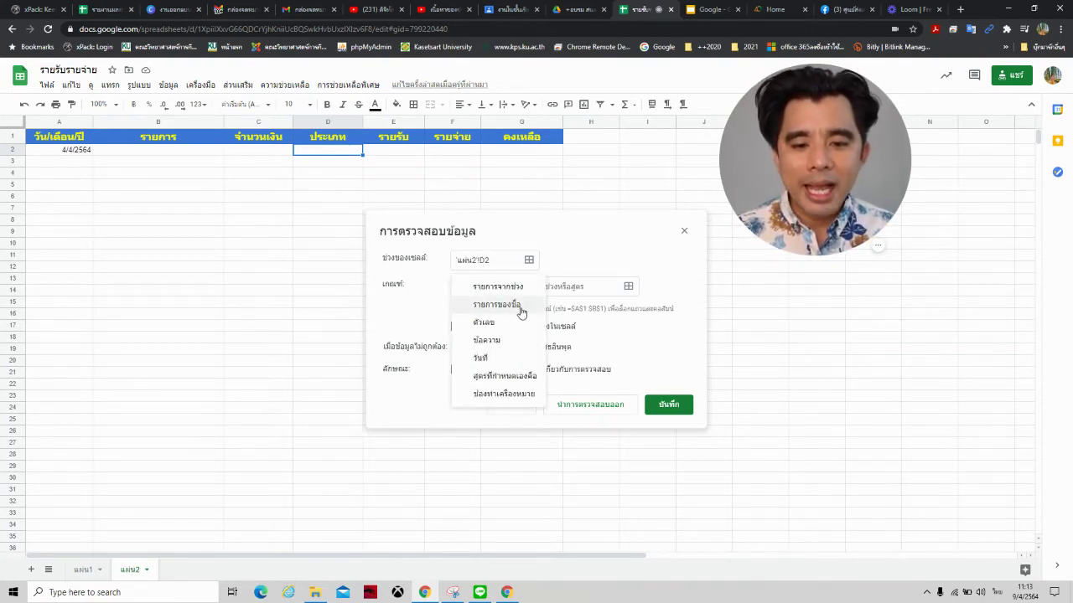
left_click(518, 307)
- Enter ค่าสาธารณูปโภค, ค่าสินค้า, ค่าสวัสดิการตนเอง, ค่าตอบแทนบุพการี and เงินเดือน เงินได้ as the list items, save the rule, and check the dropdown in D2
left_click(559, 290)
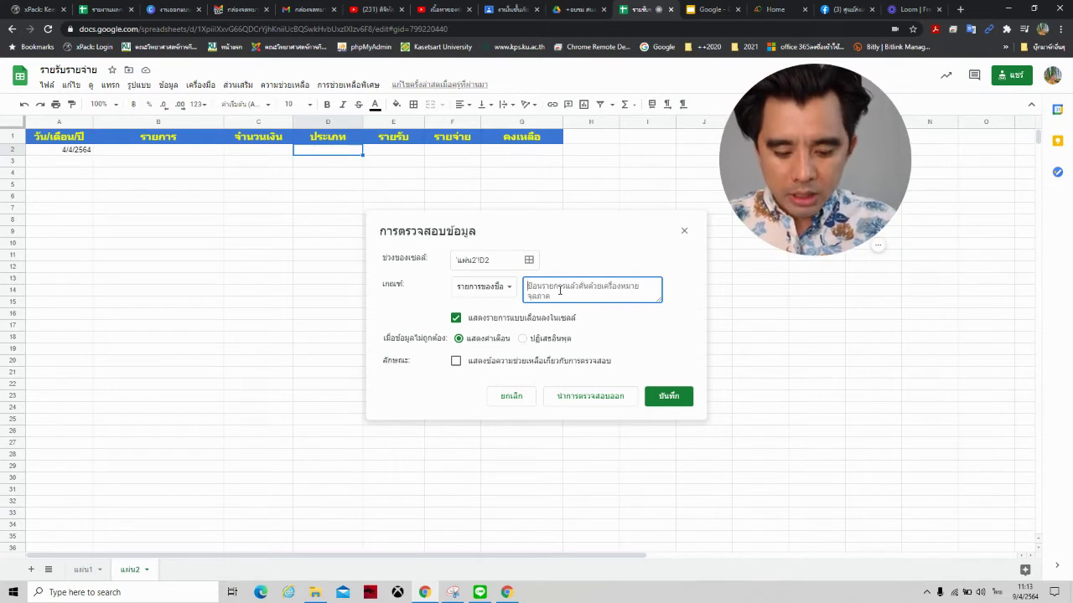
type("ศ")
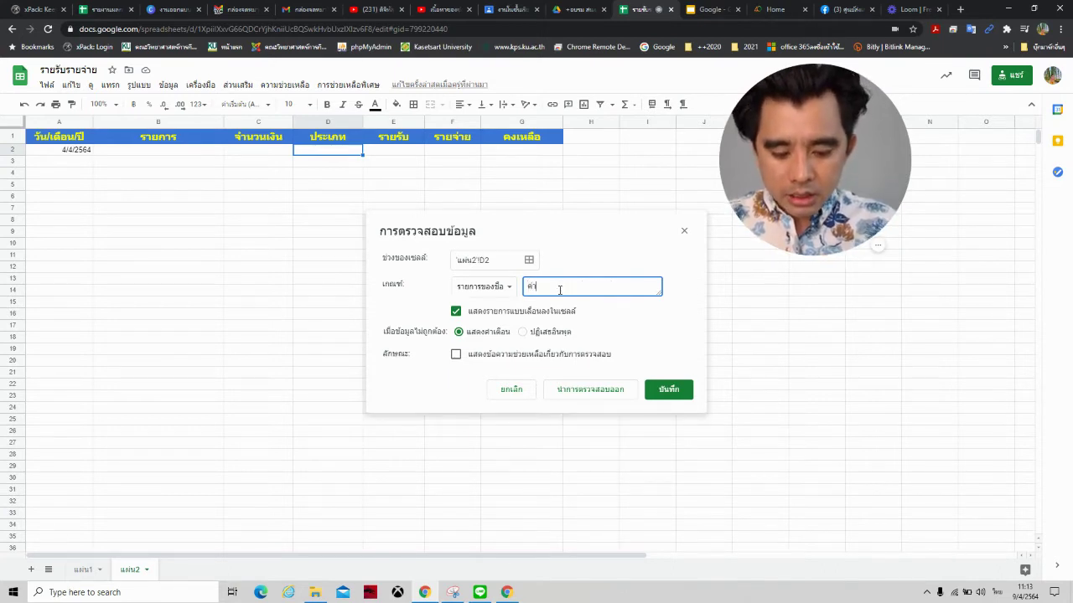
type("่าสา")
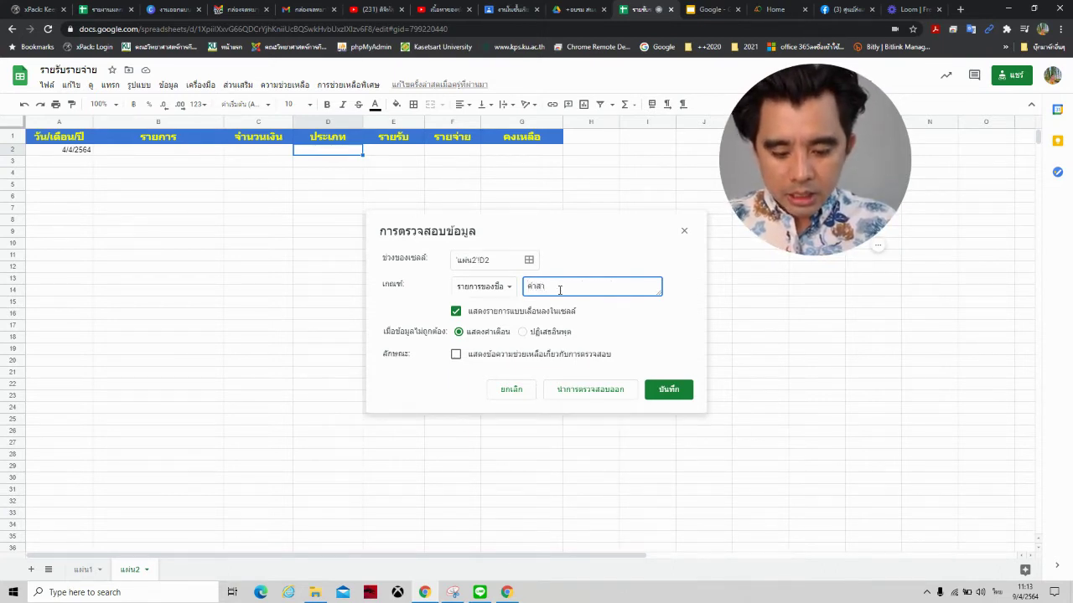
type("ธารณ")
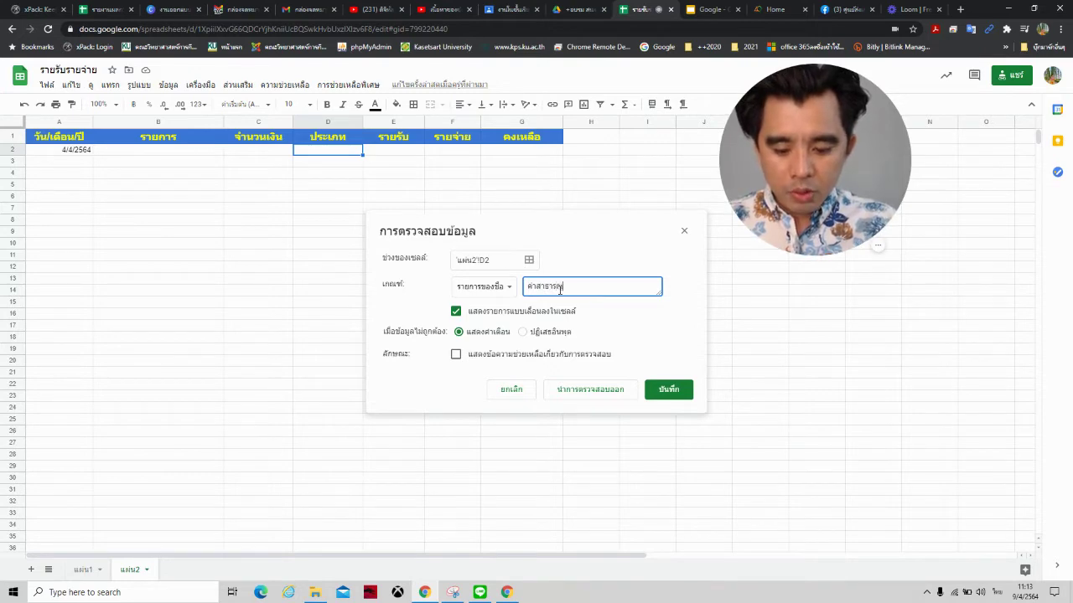
type("ูปโภค")
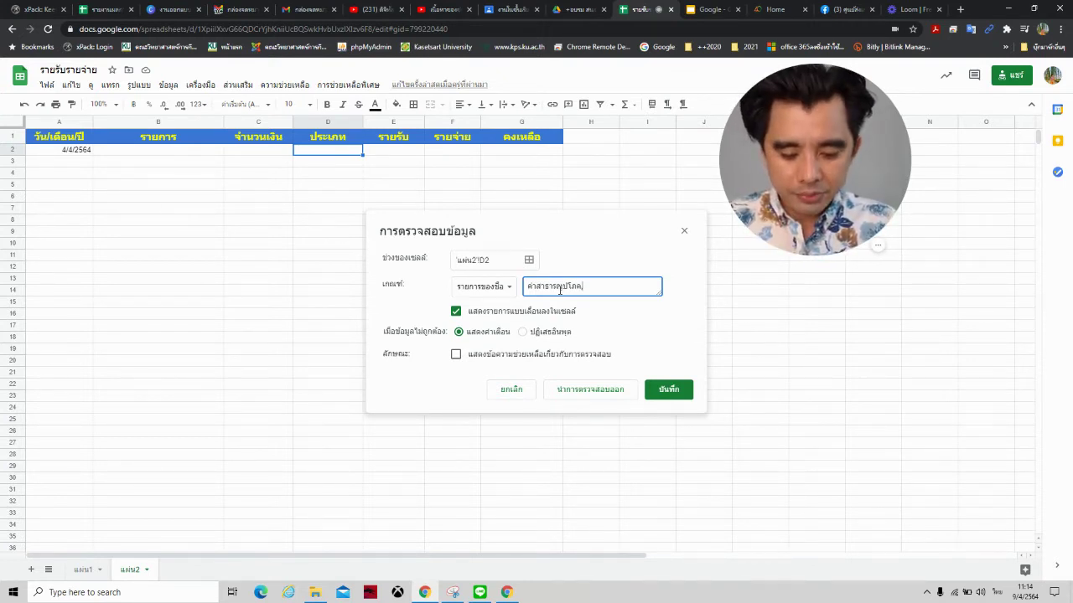
type("่าสิน")
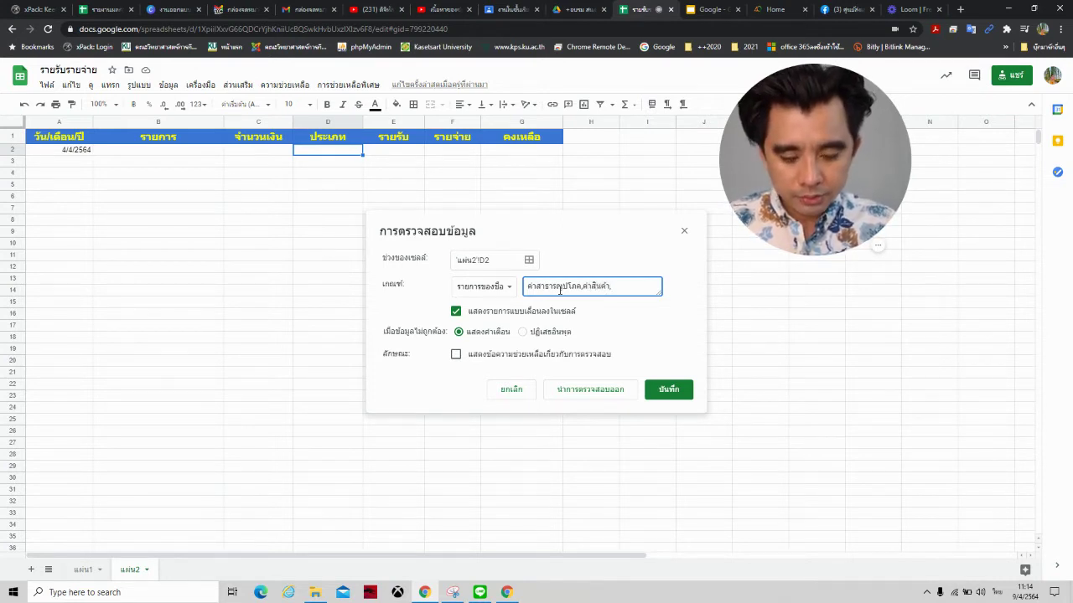
type("ค้า,ค")
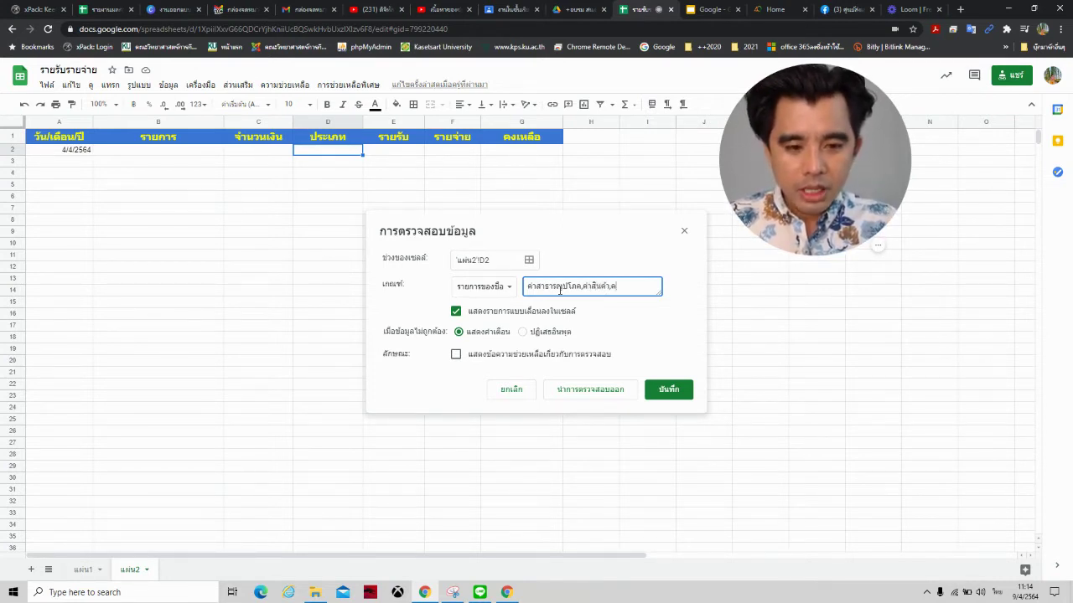
type("่าสวัสดิการ")
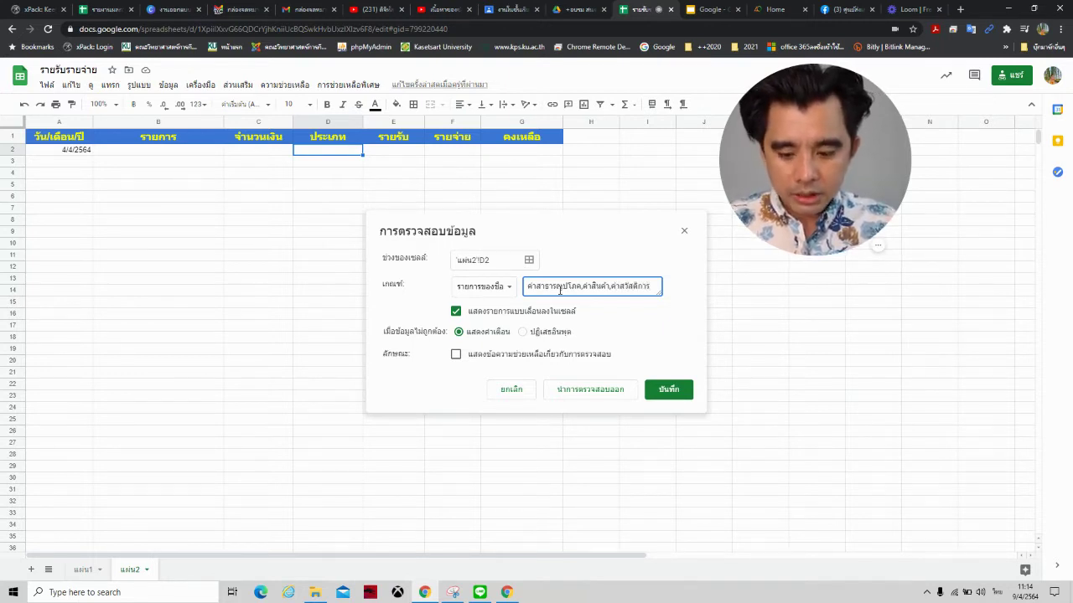
type("ตนเอง")
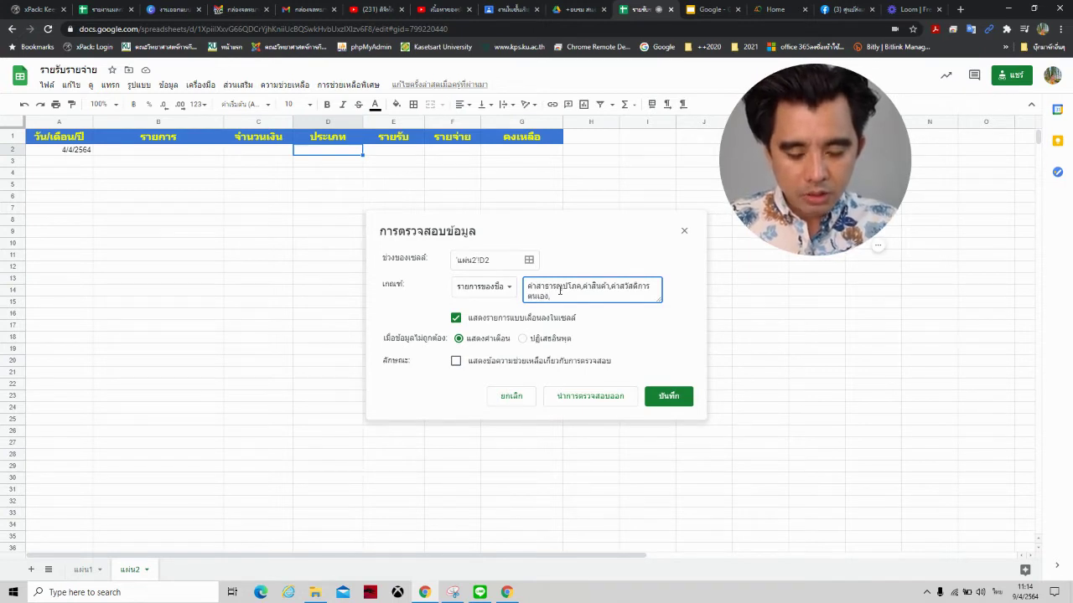
type(",ค่า")
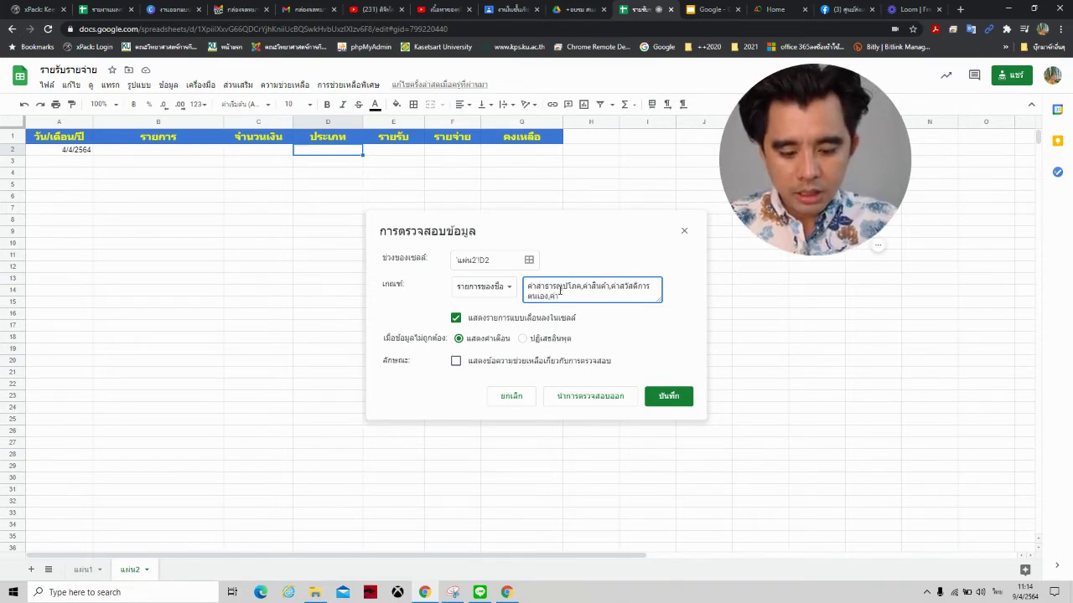
type("ตอบแทน")
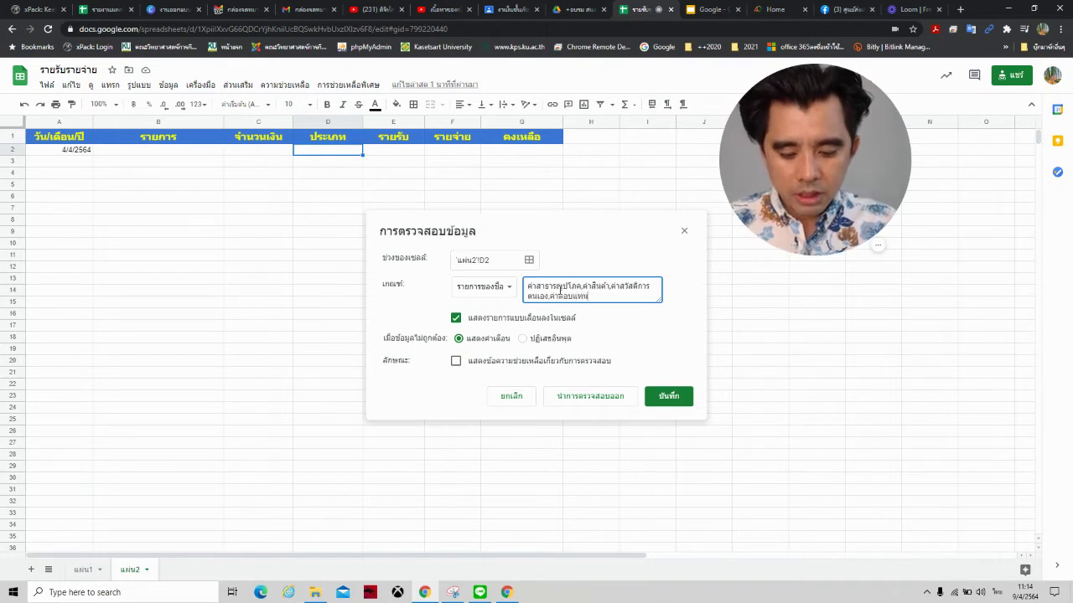
type("บุพการี,")
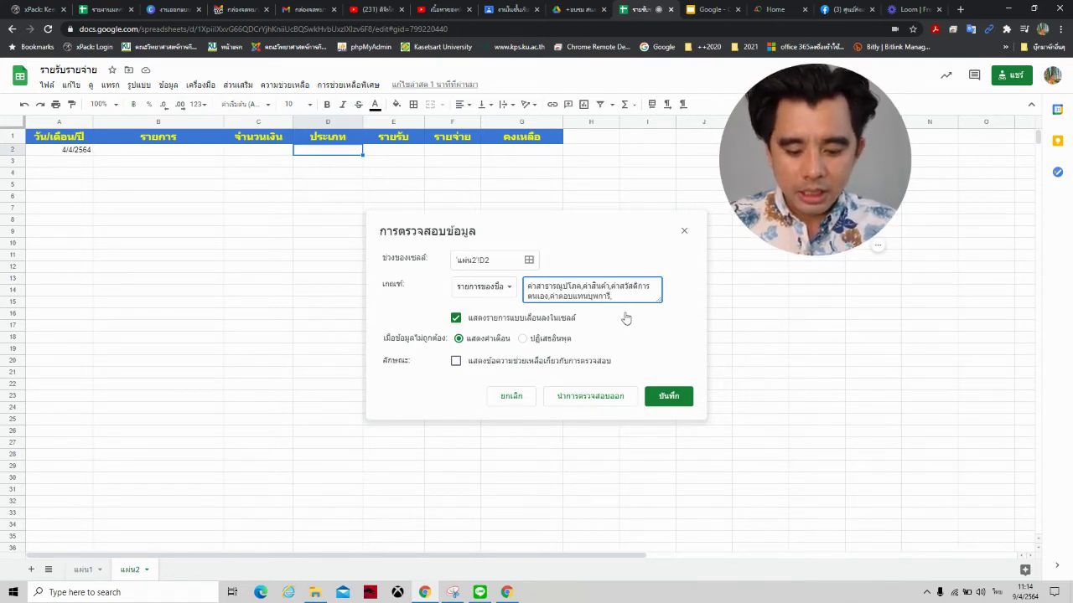
type("เงิน")
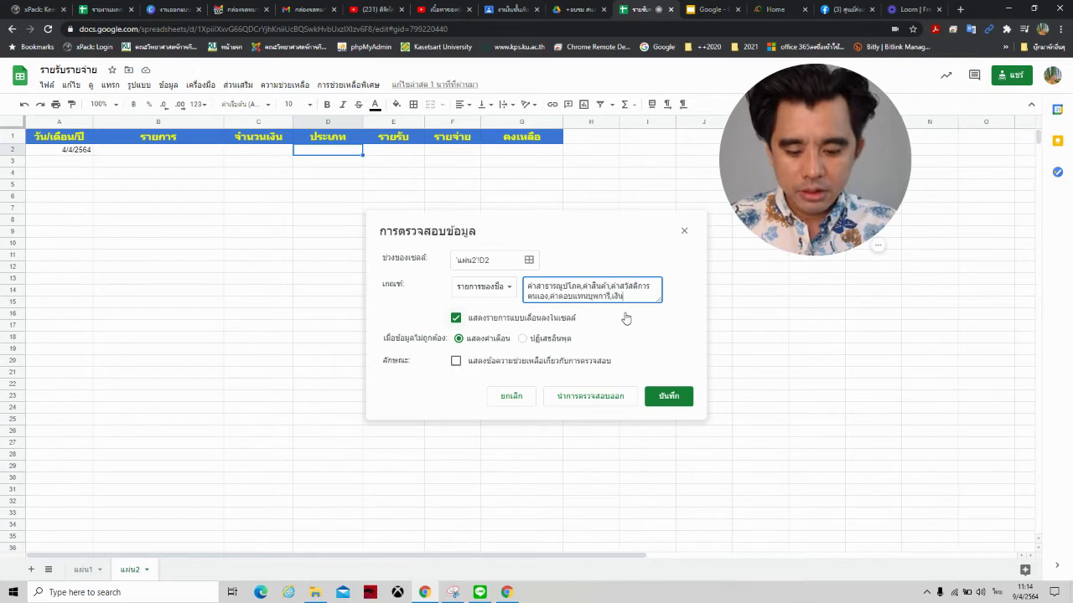
type("เดือน")
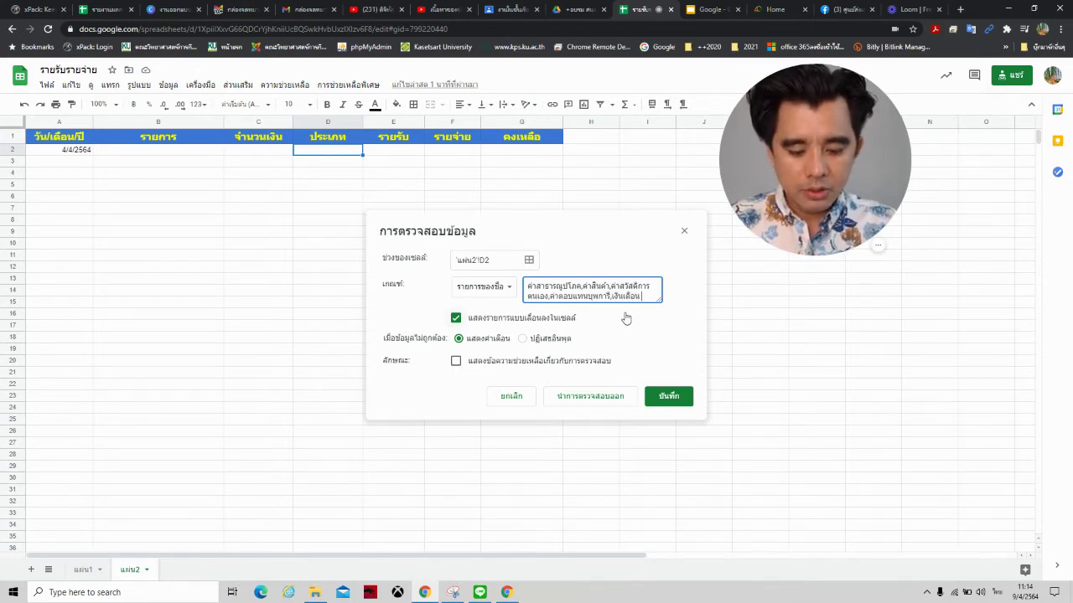
type(" เงินได้")
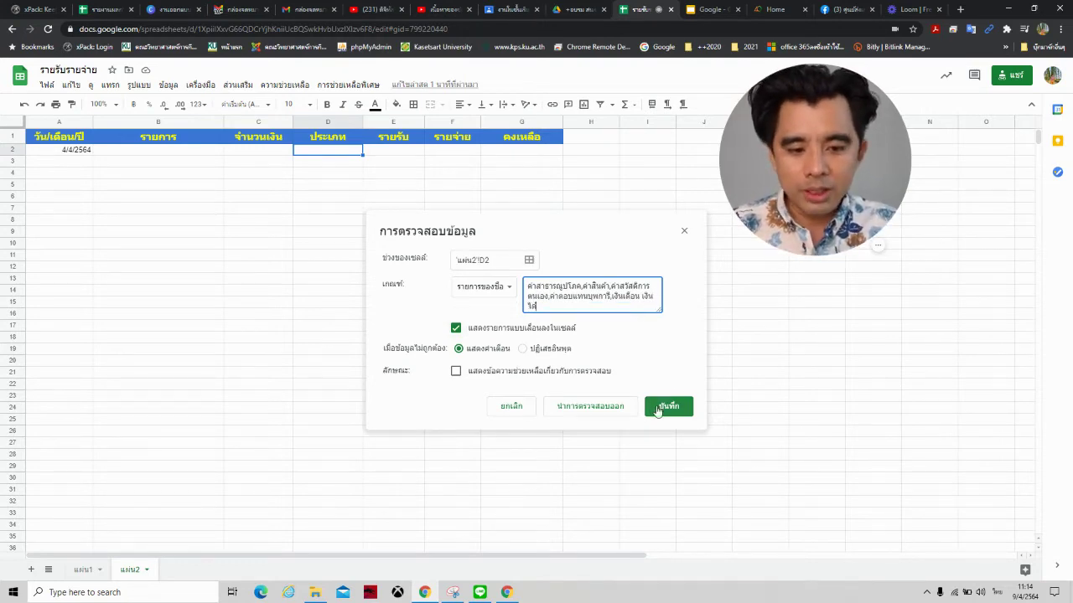
left_click(661, 409)
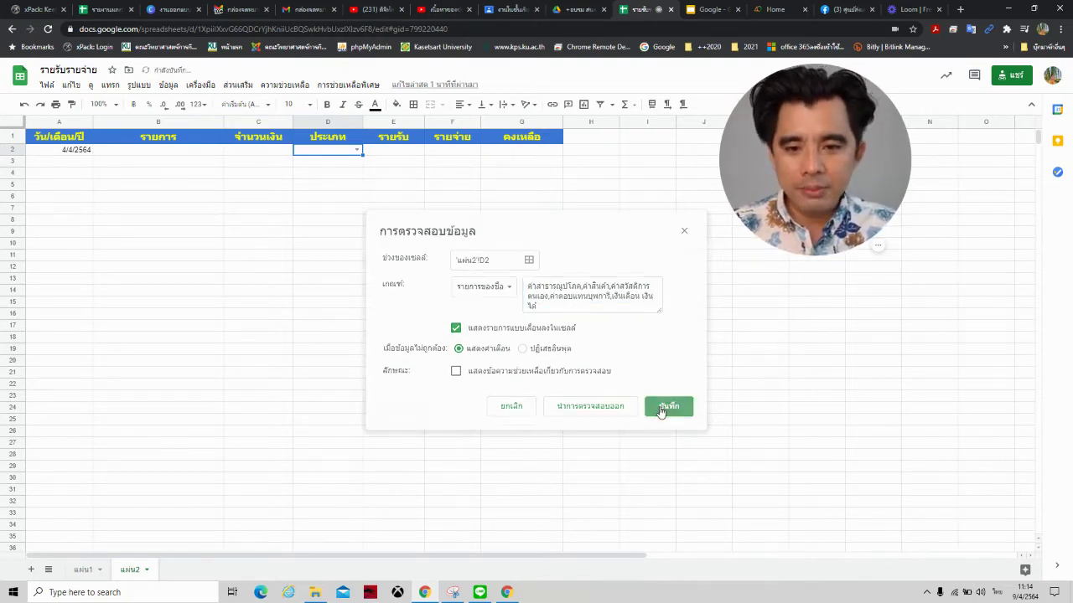
left_click(358, 150)
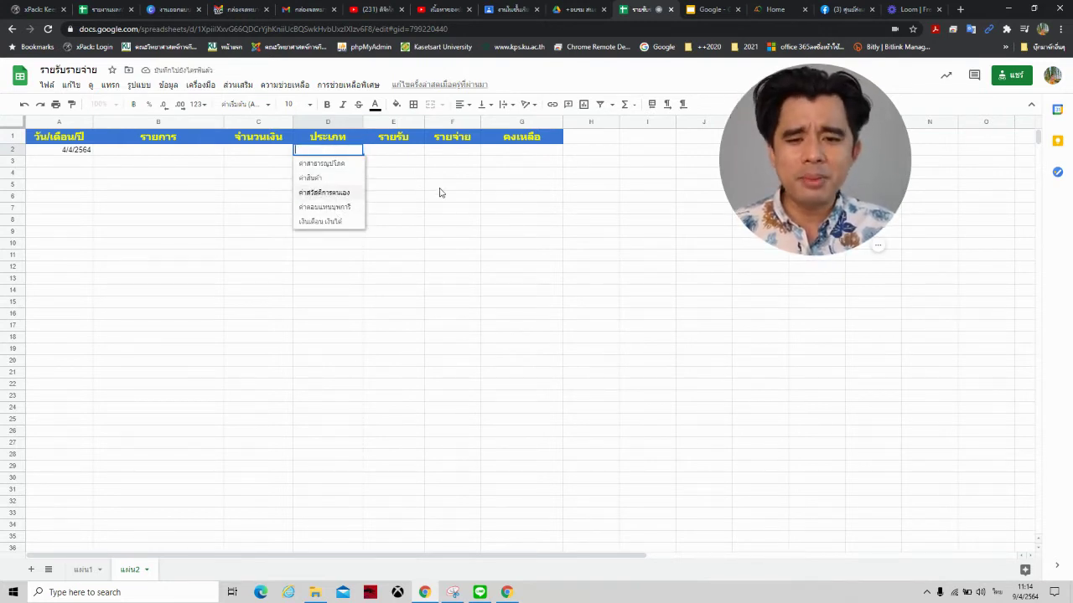
left_click(390, 198)
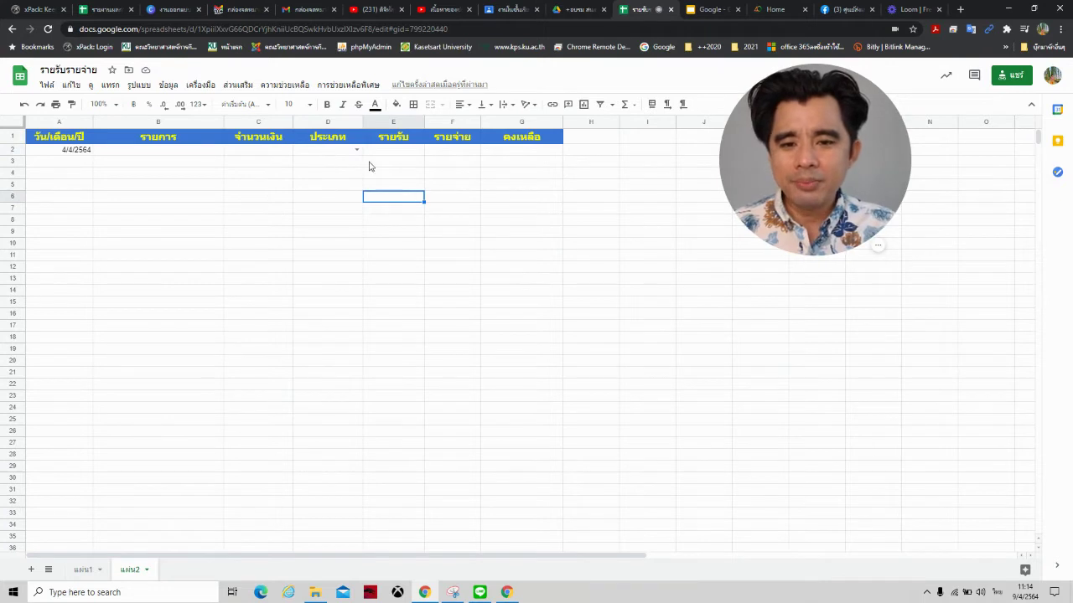
left_click(409, 152)
left_click(451, 153)
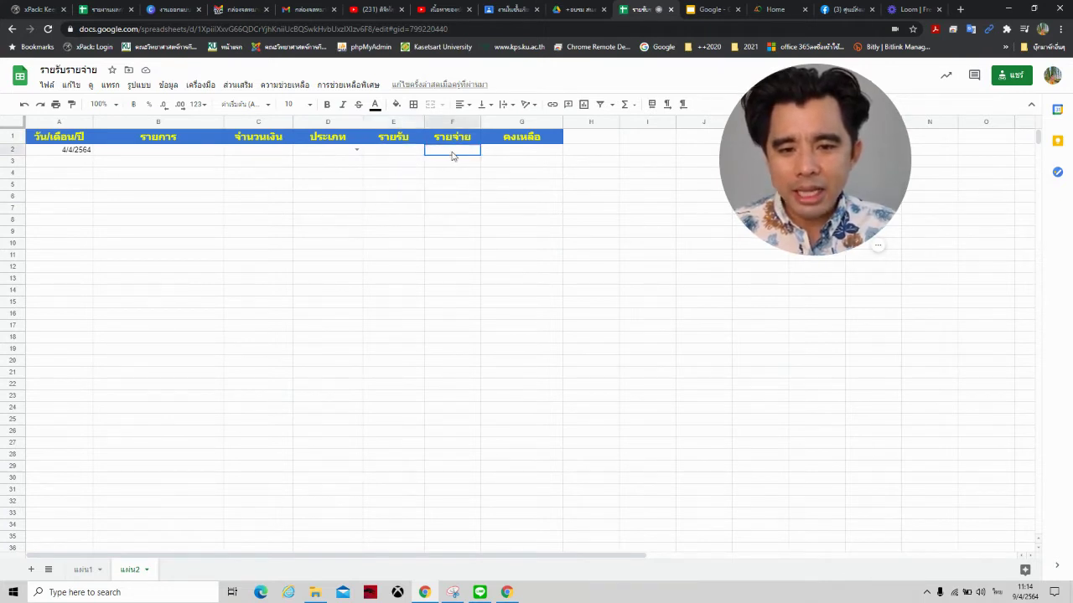
left_click(404, 160)
left_click(406, 151)
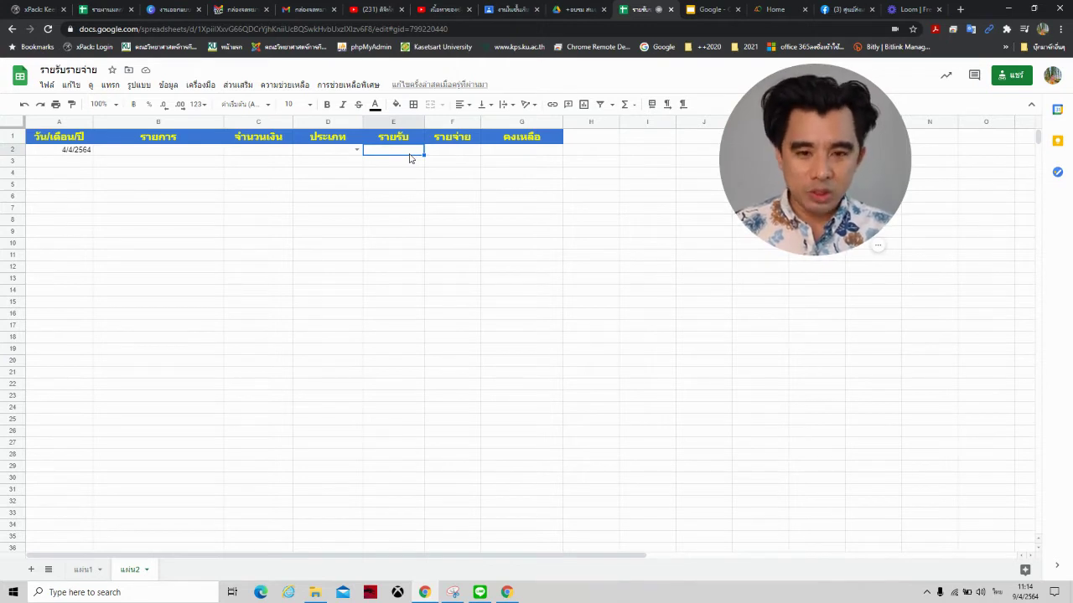
left_click(446, 153)
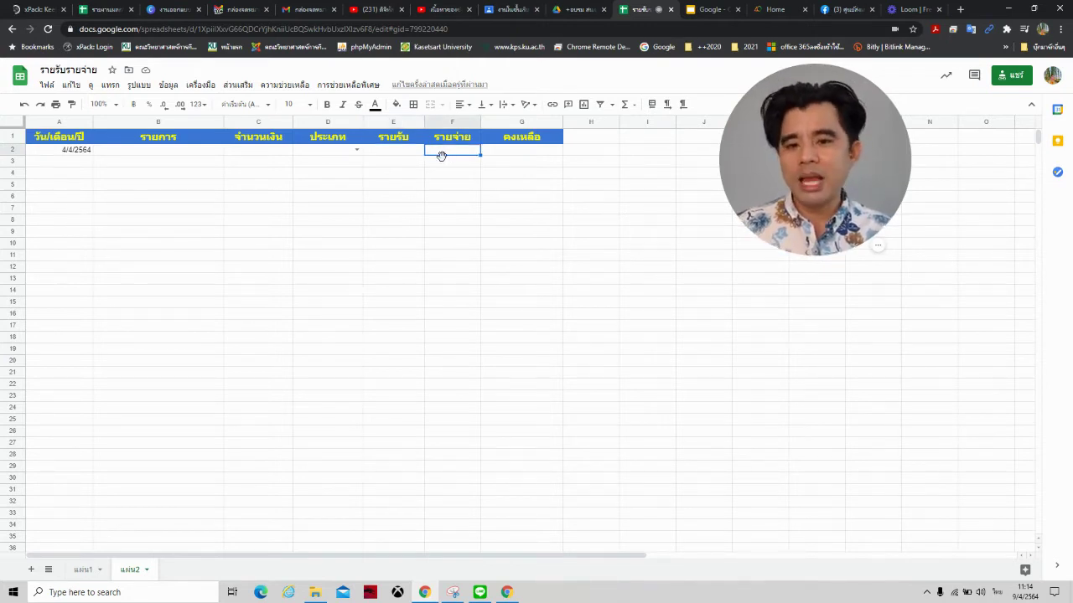
left_click(271, 151)
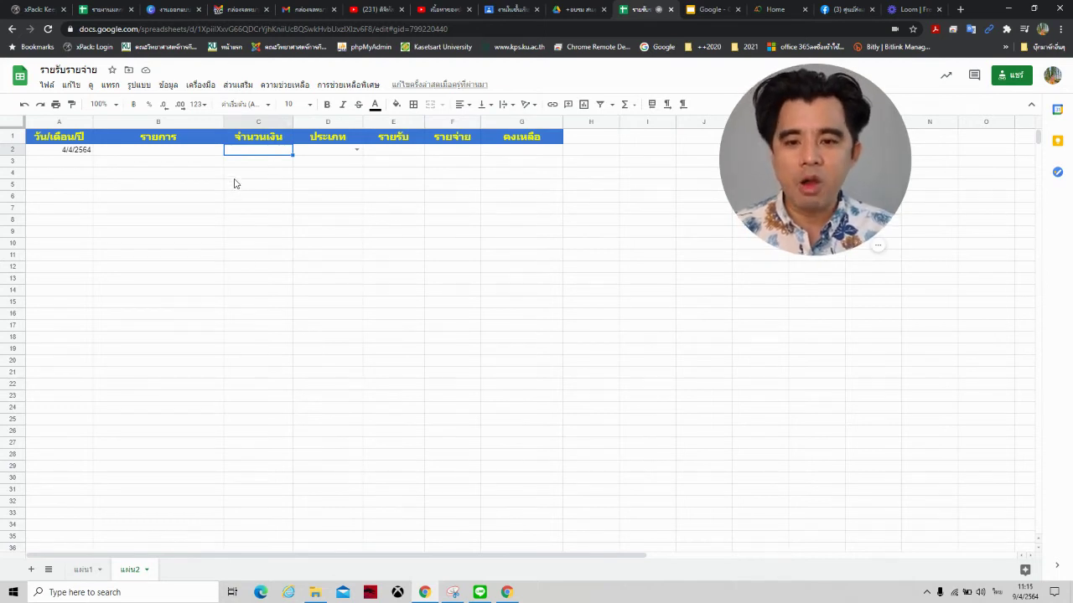
left_click(528, 155)
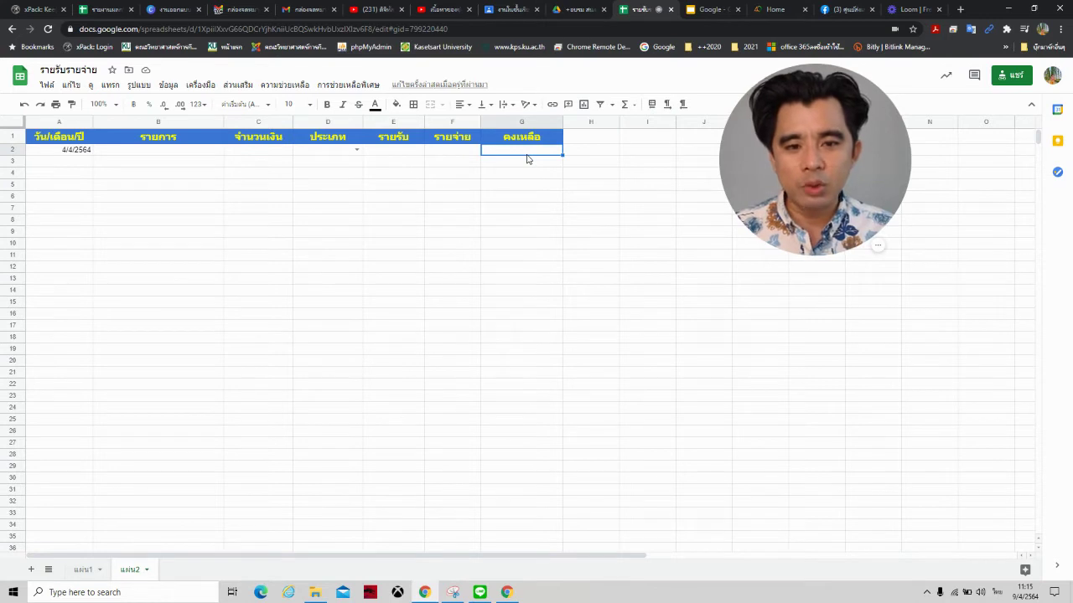
left_click(413, 158)
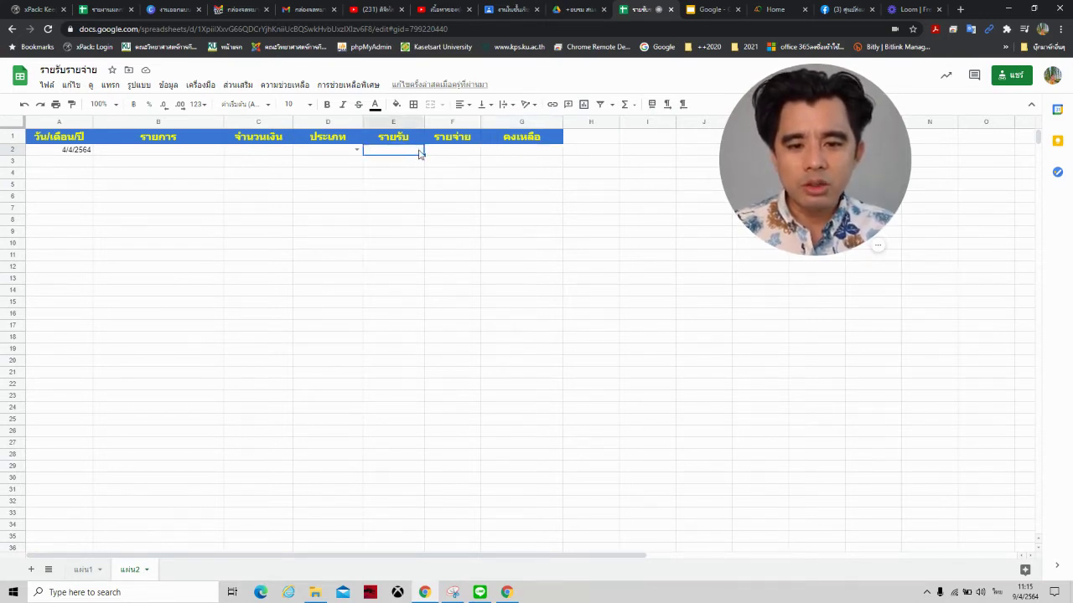
left_click(461, 156)
left_click(500, 153)
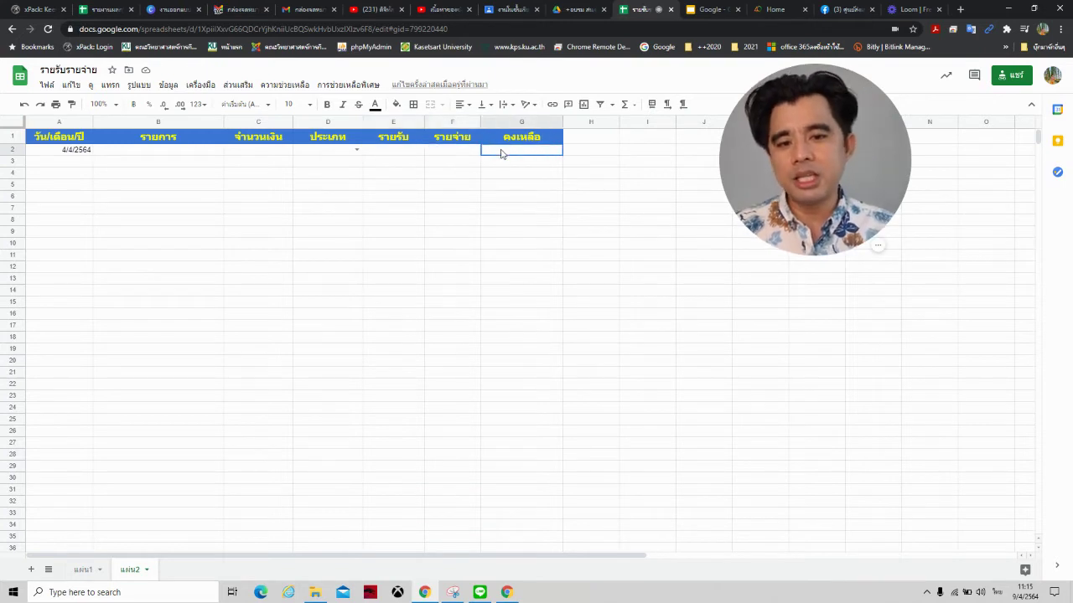
left_click(404, 162)
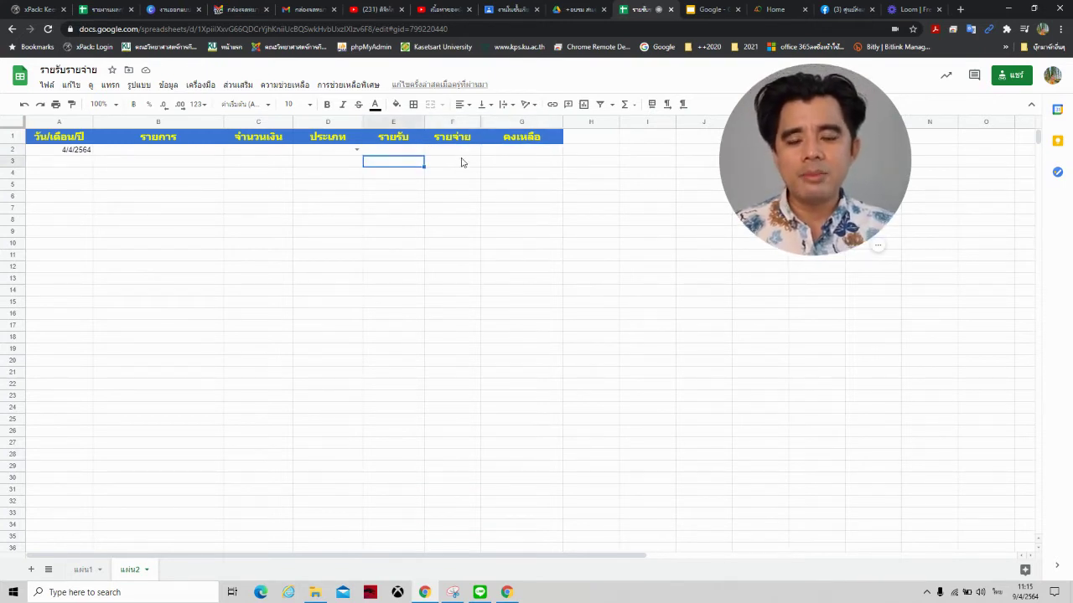
left_click(461, 161)
left_click(409, 154)
left_click(455, 153)
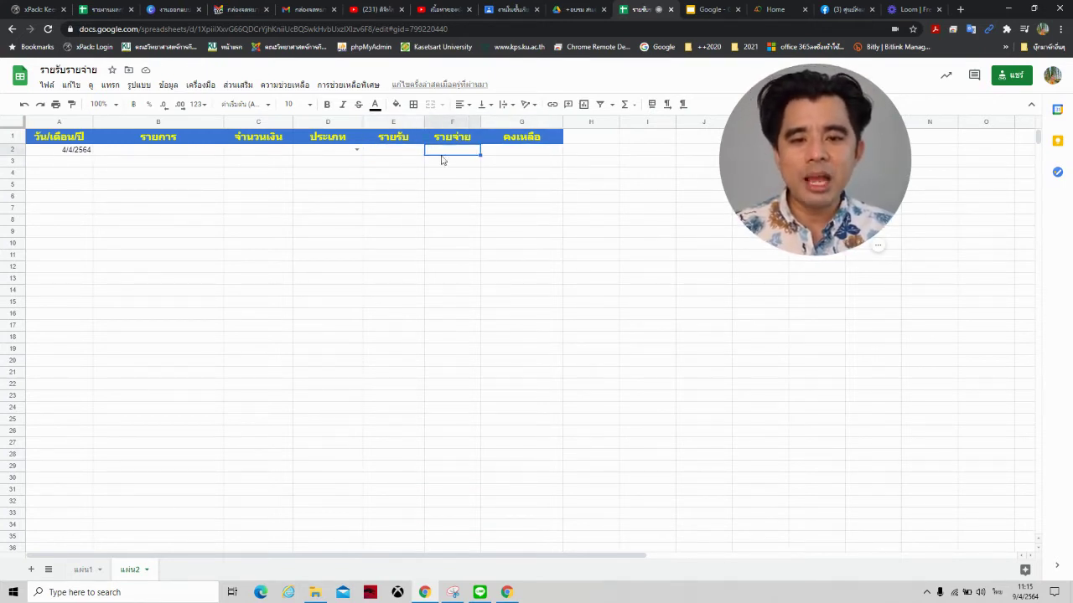
- Insert a checkbox (ช่องทำเครื่องหมาย) in cell E2 under รายรับ
left_click(393, 152)
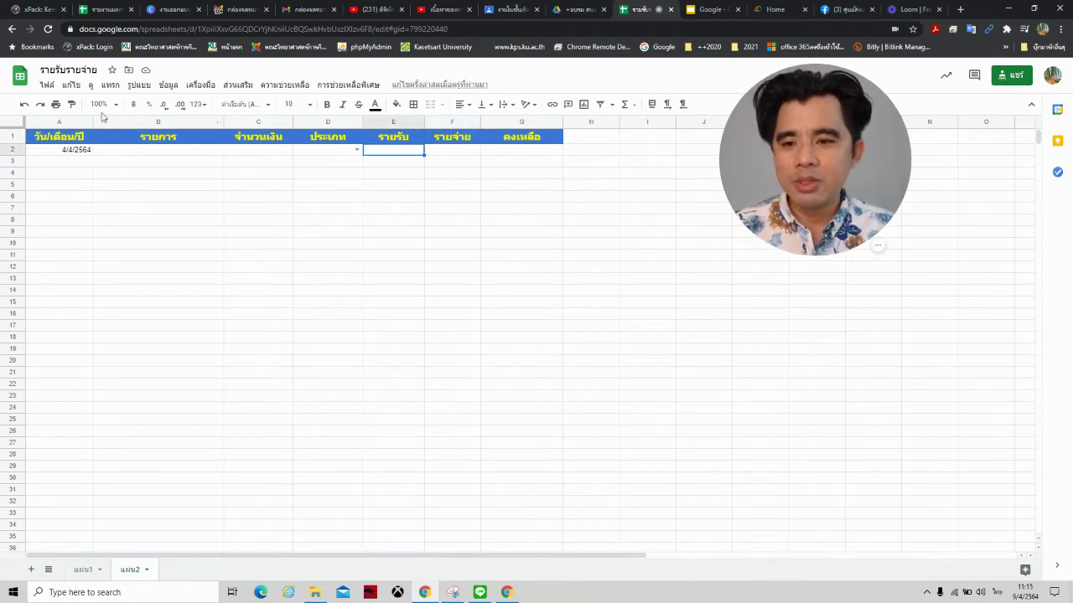
left_click(109, 85)
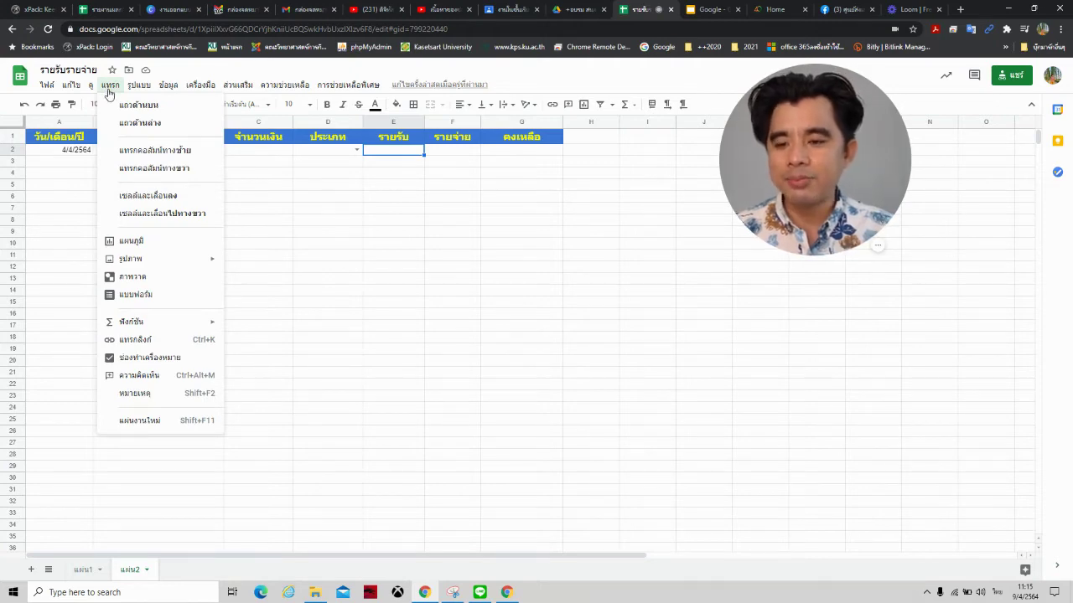
left_click(152, 361)
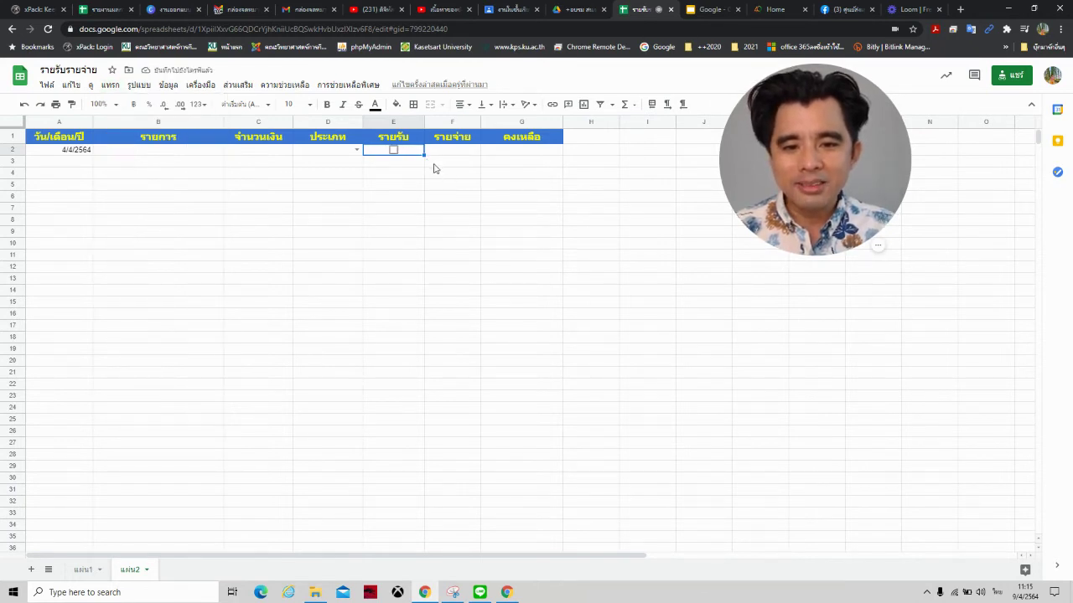
left_click(435, 163)
left_click(412, 152)
left_click(462, 150)
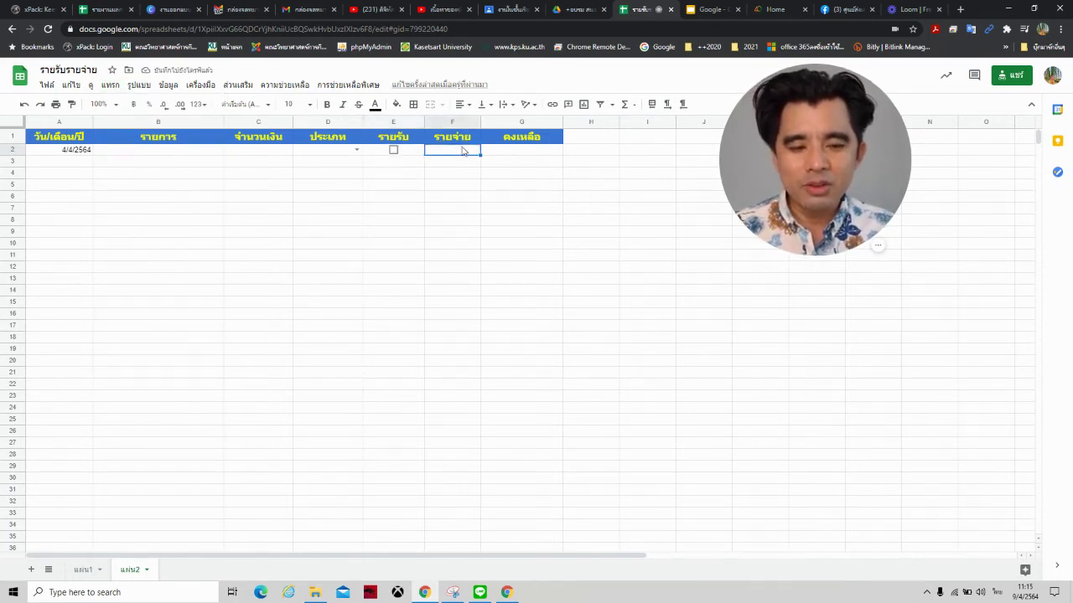
left_click(417, 153)
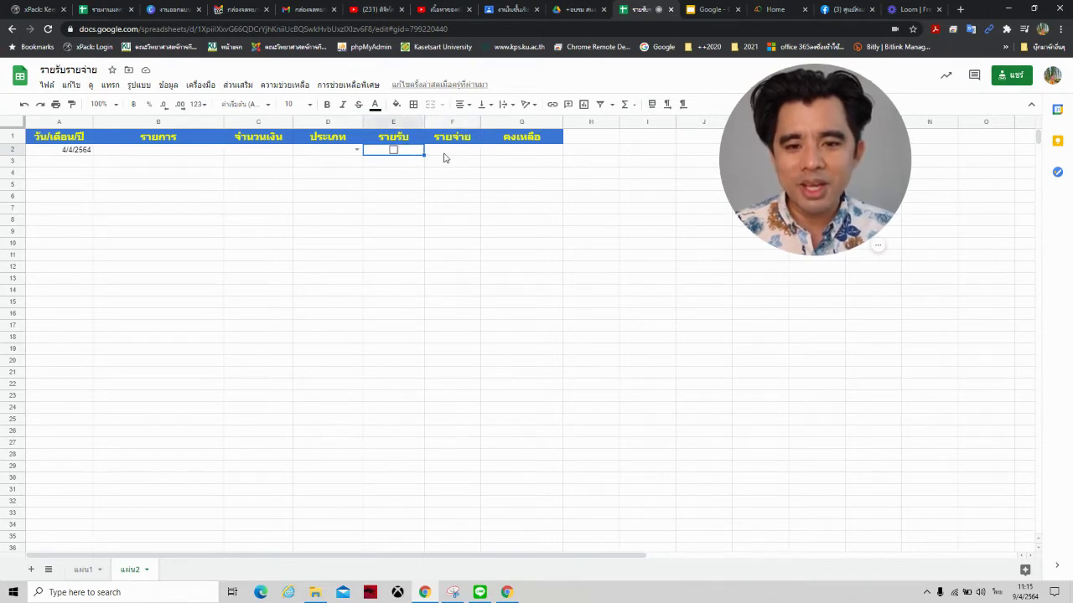
left_click(445, 153)
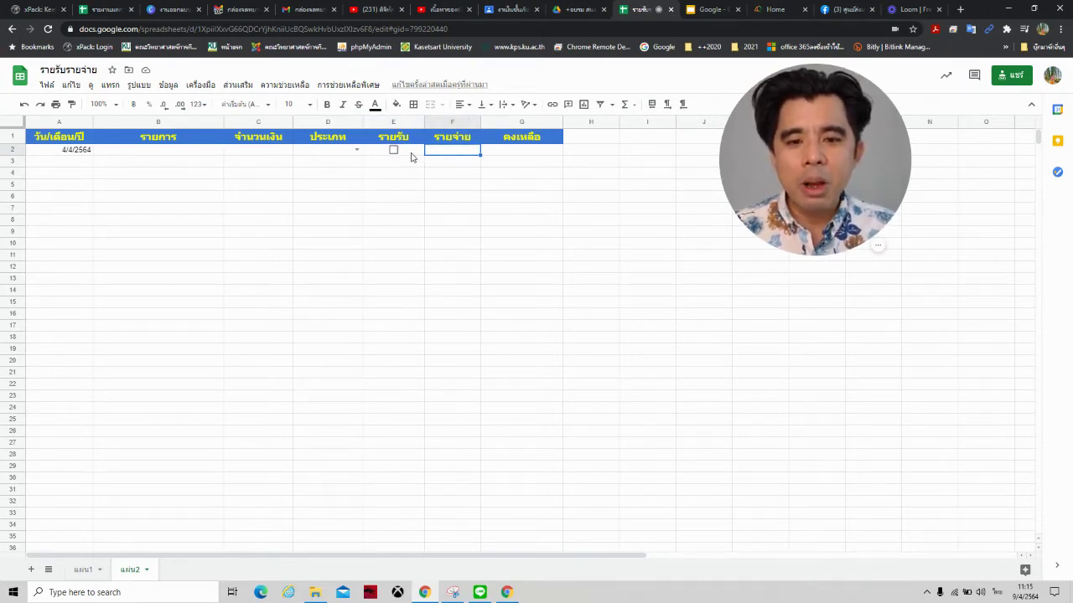
- Fill the E2 checkbox across E2:F23 under รายรับ and รายจ่าย, and fill the D2 category dropdown down to D23
left_click(411, 156)
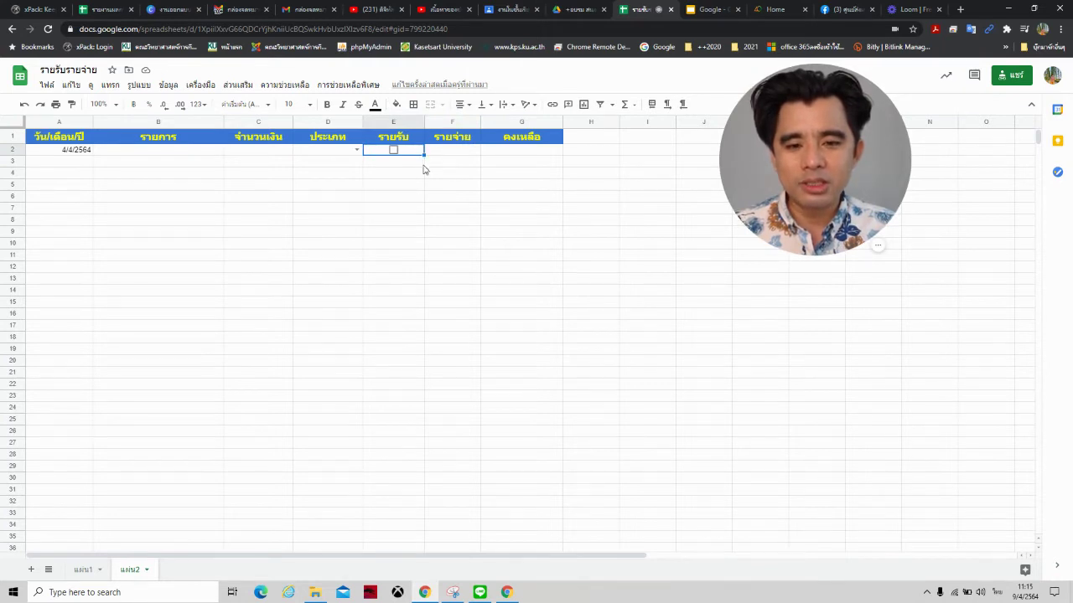
left_click_drag(424, 155, 474, 400)
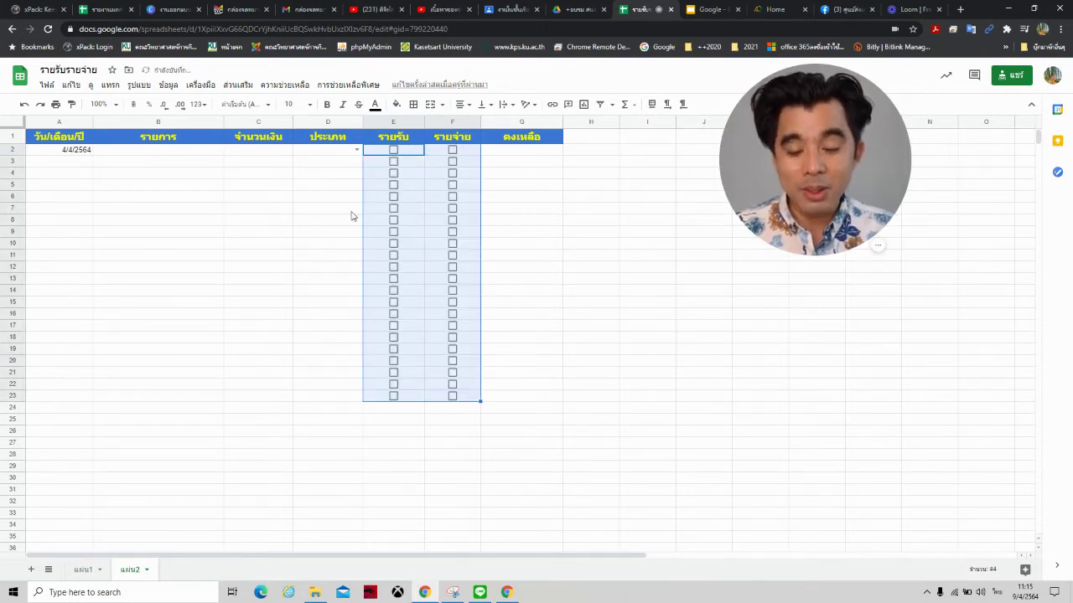
left_click(346, 150)
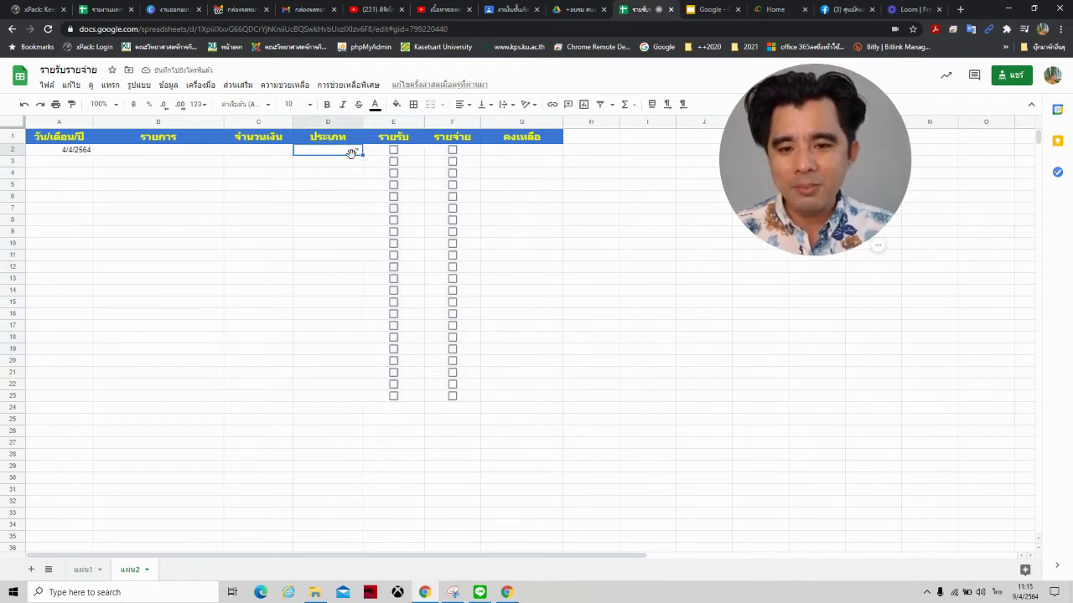
left_click_drag(362, 154, 357, 395)
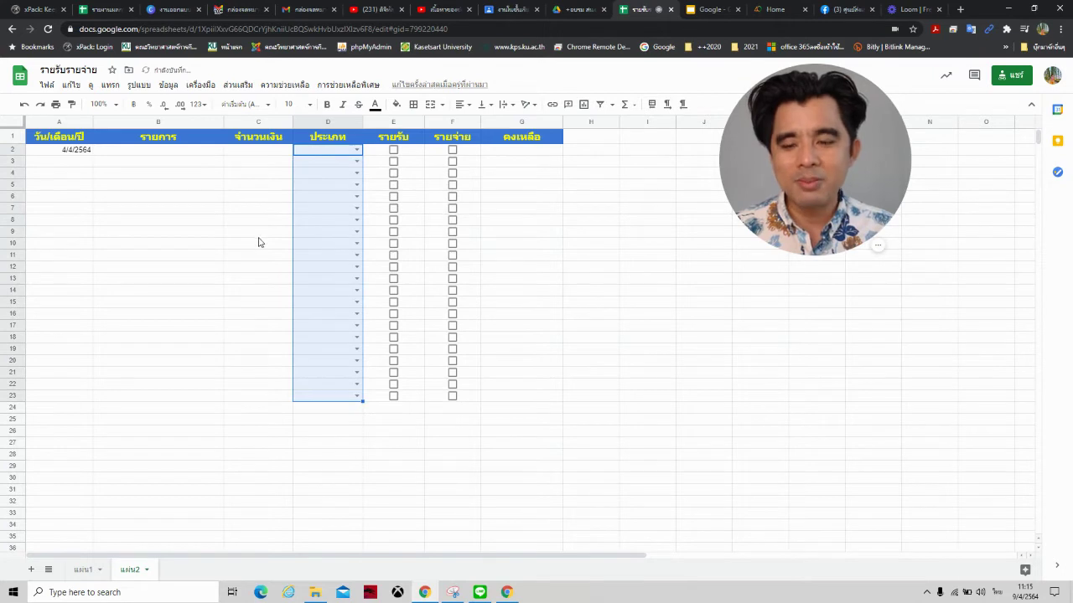
- Enter the formula =C2 in cell G2 so คงเหลือ takes the first จำนวนเงิน amount
left_click(269, 163)
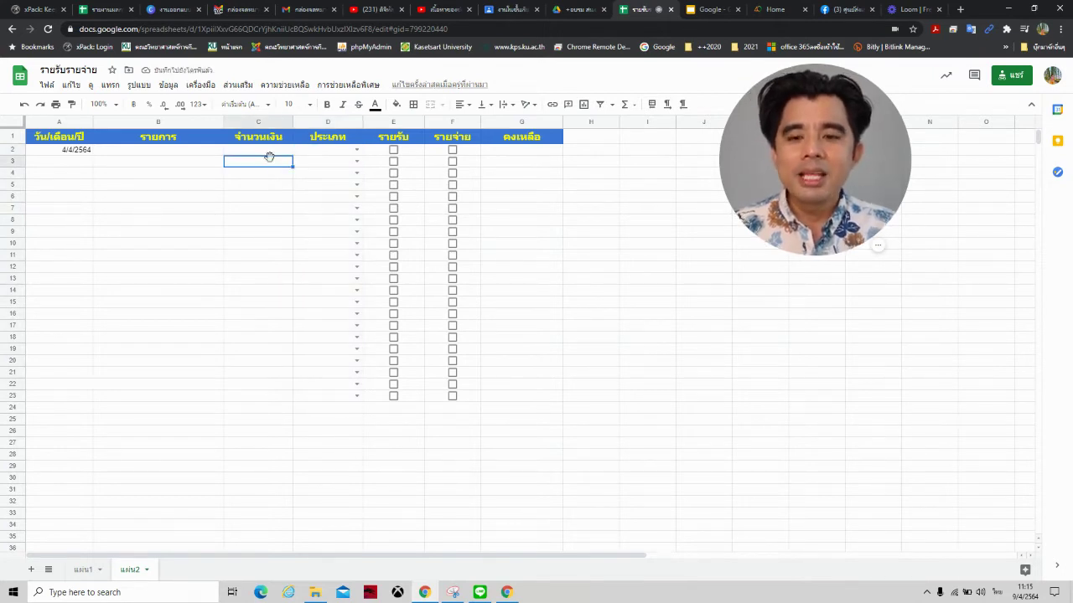
left_click(534, 152)
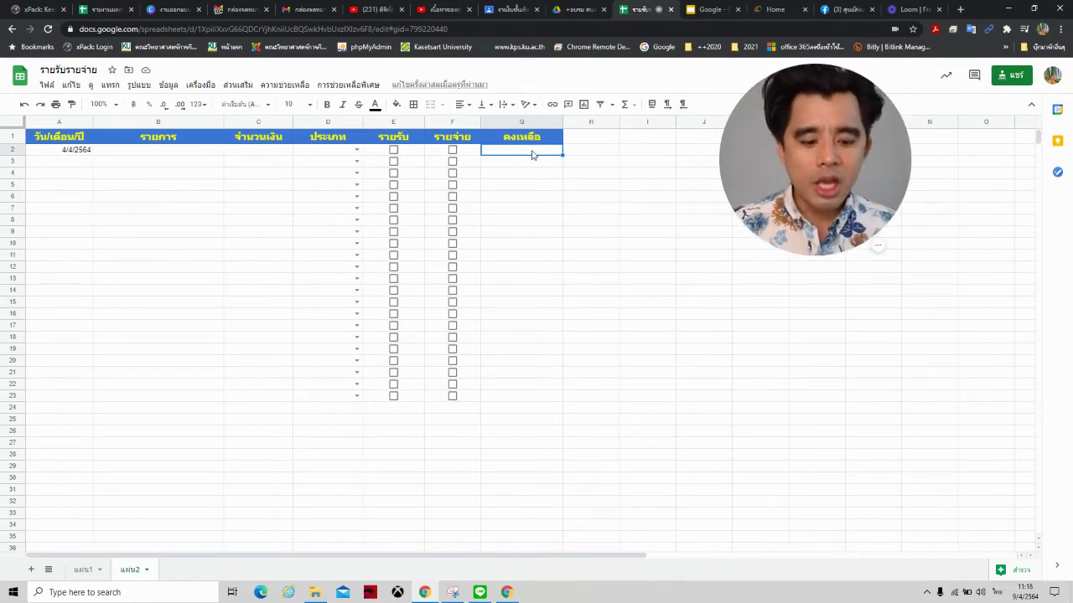
type("=")
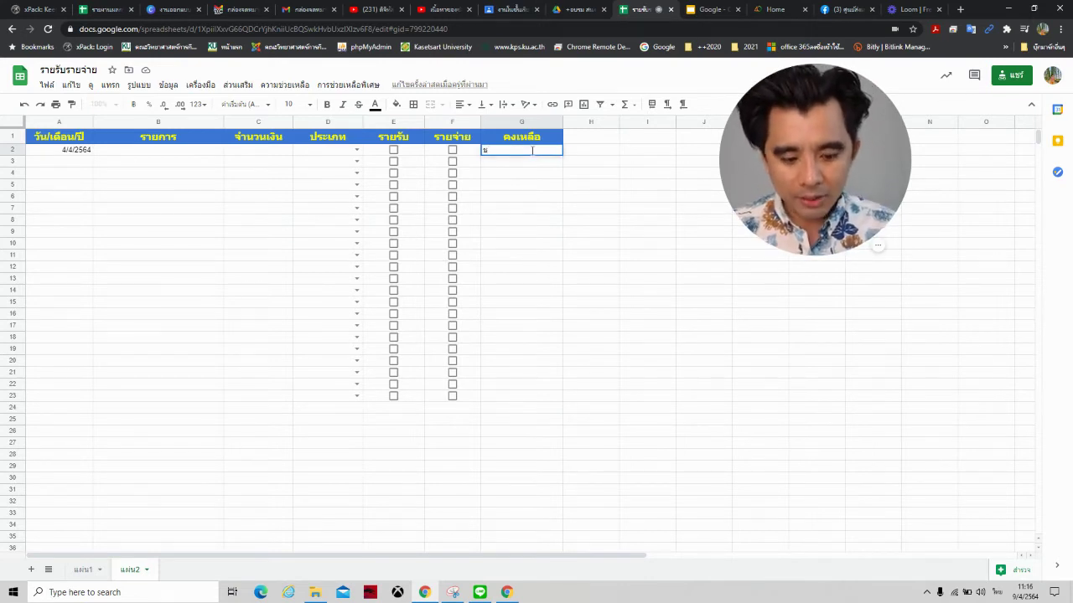
key("alt+shift")
type("=")
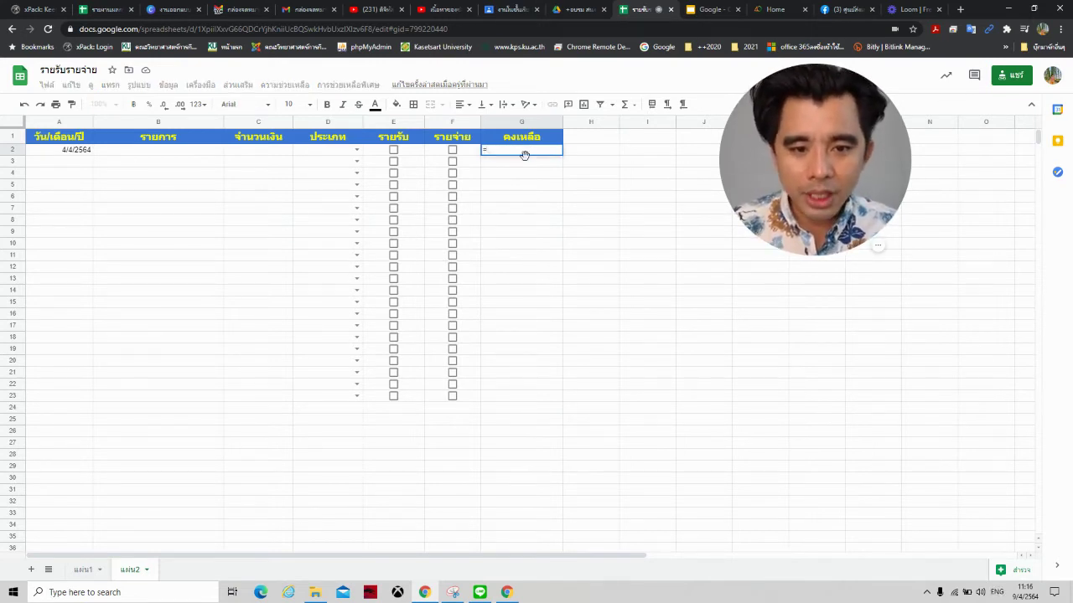
left_click(264, 154)
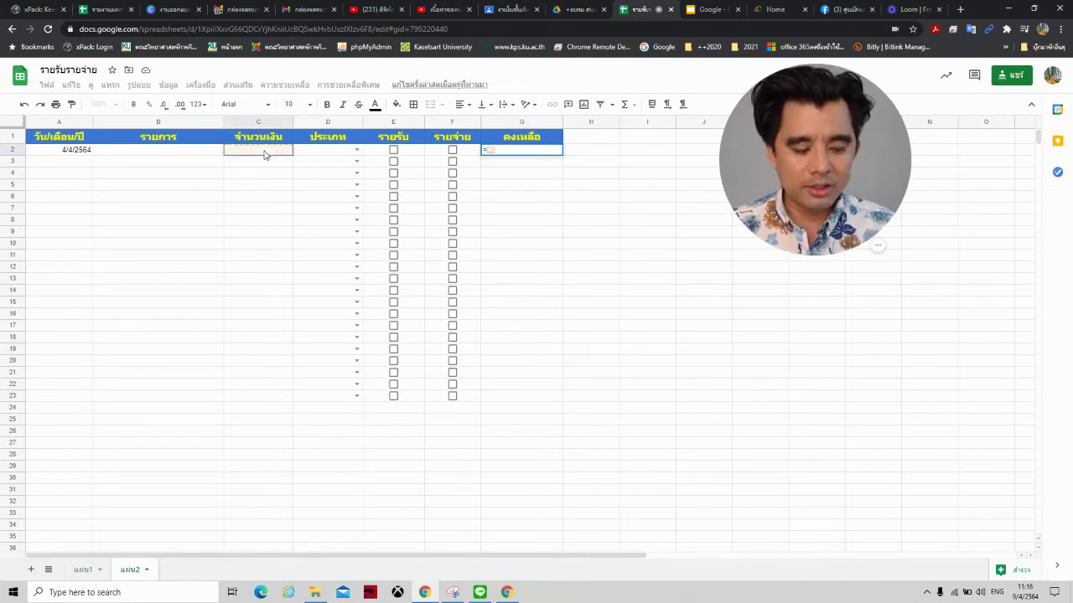
key("Return")
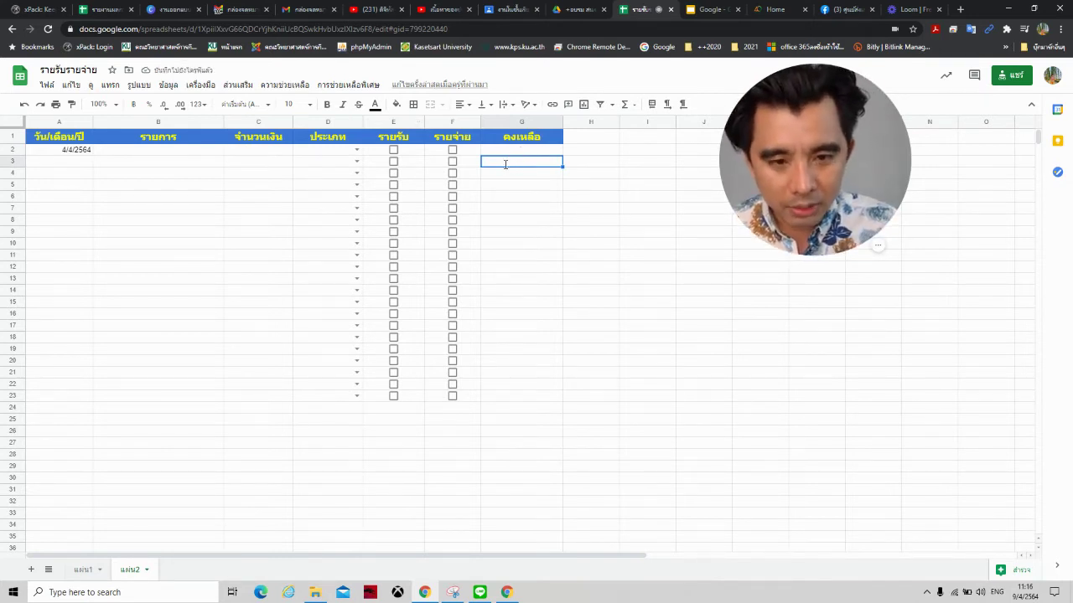
- Enter the formula =G2-C3 in cell G3 to subtract the second row's จำนวนเงิน from the previous คงเหลือ
type("=")
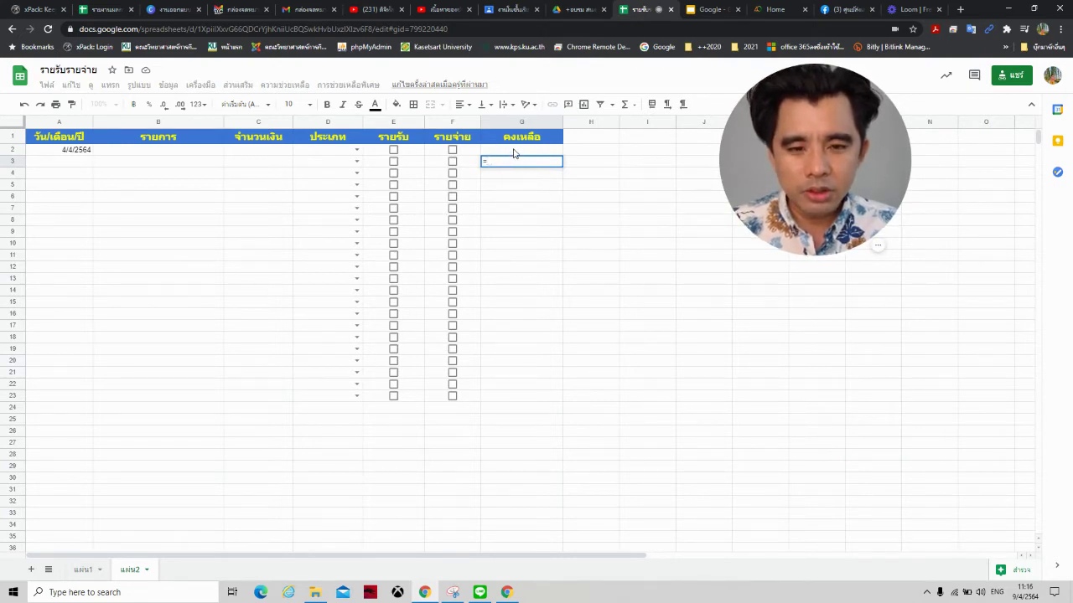
left_click(515, 153)
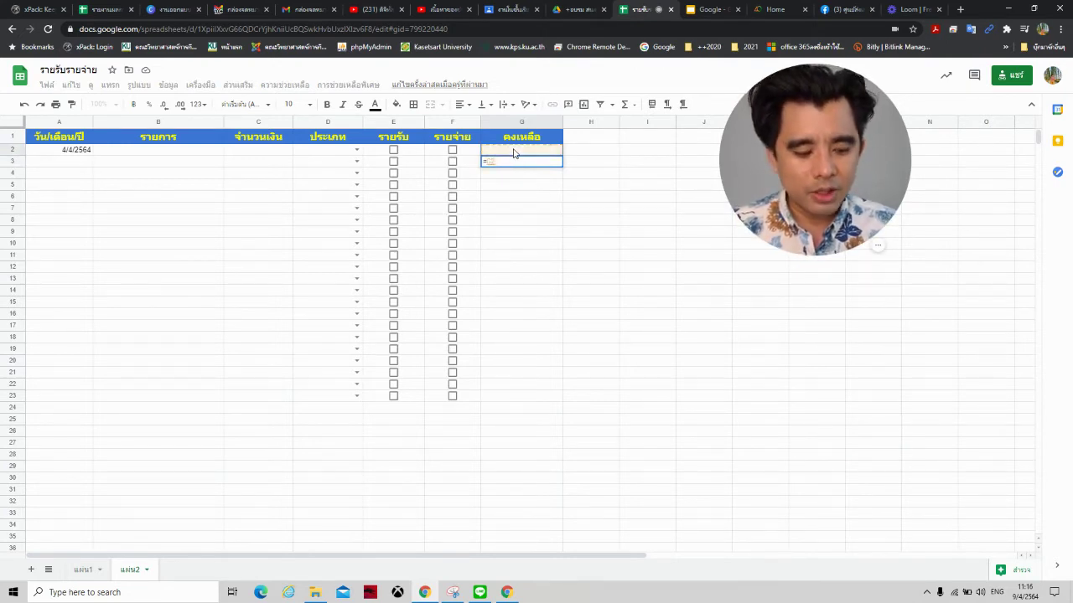
type("-")
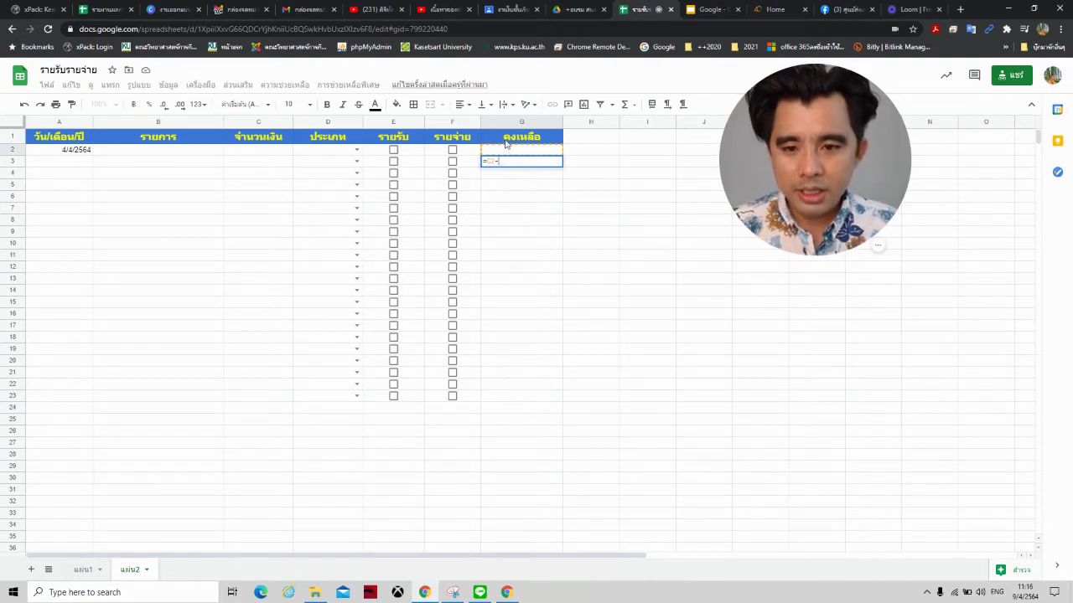
left_click(270, 164)
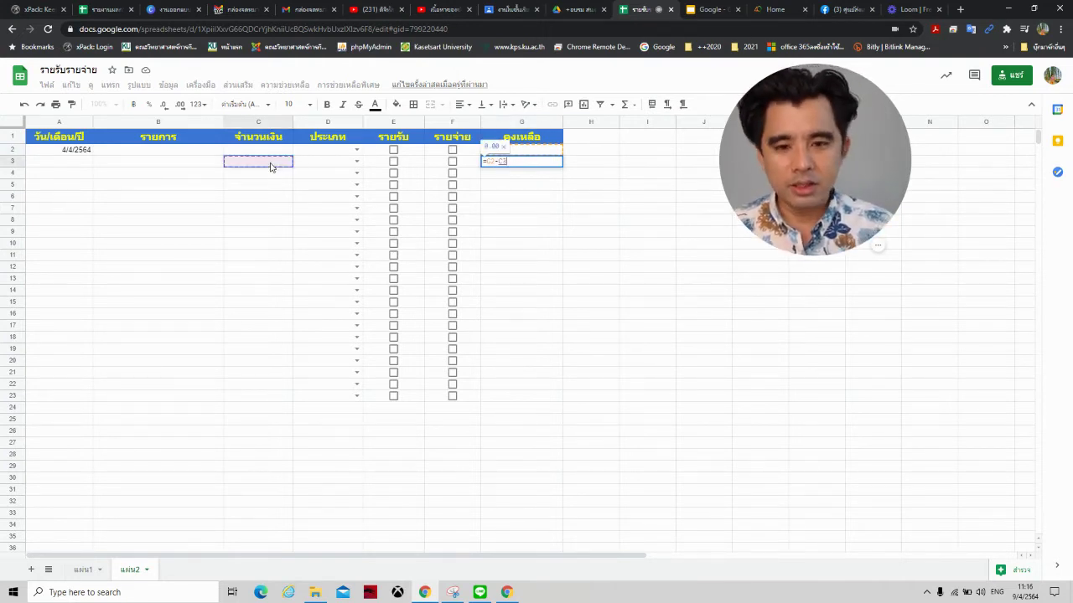
key("Return")
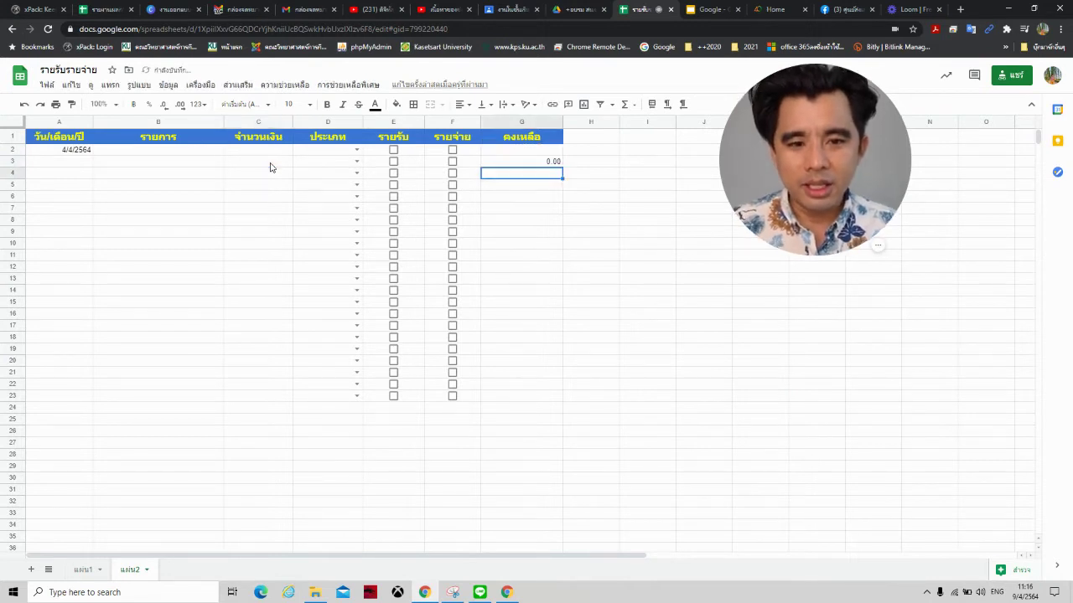
- Reopen cell G2 under คงเหลือ to check its formula =C2 and accept it again
left_click(514, 151)
type("=C2")
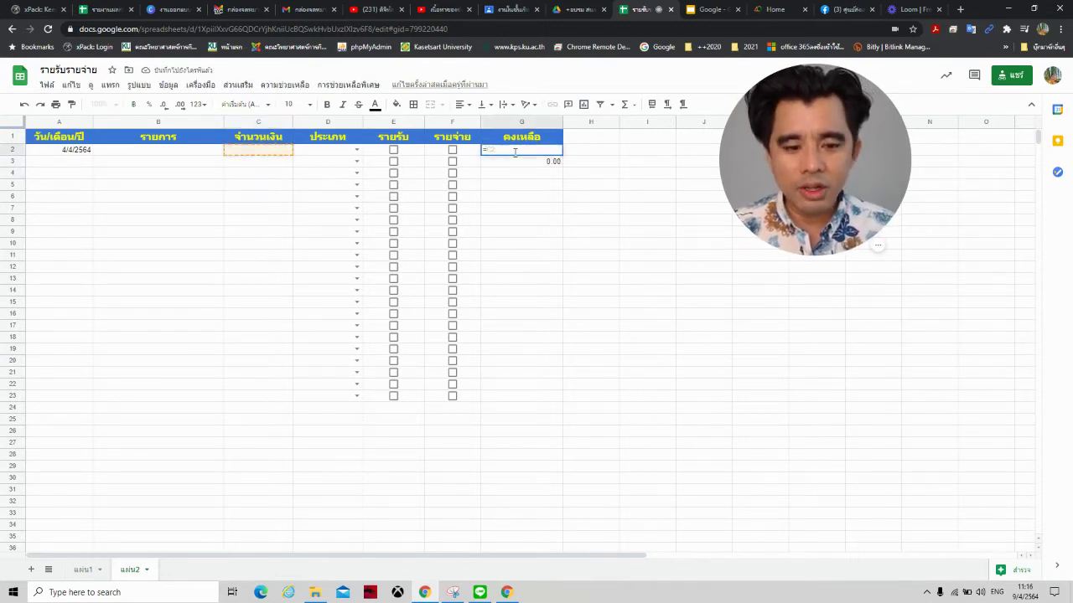
key("Return")
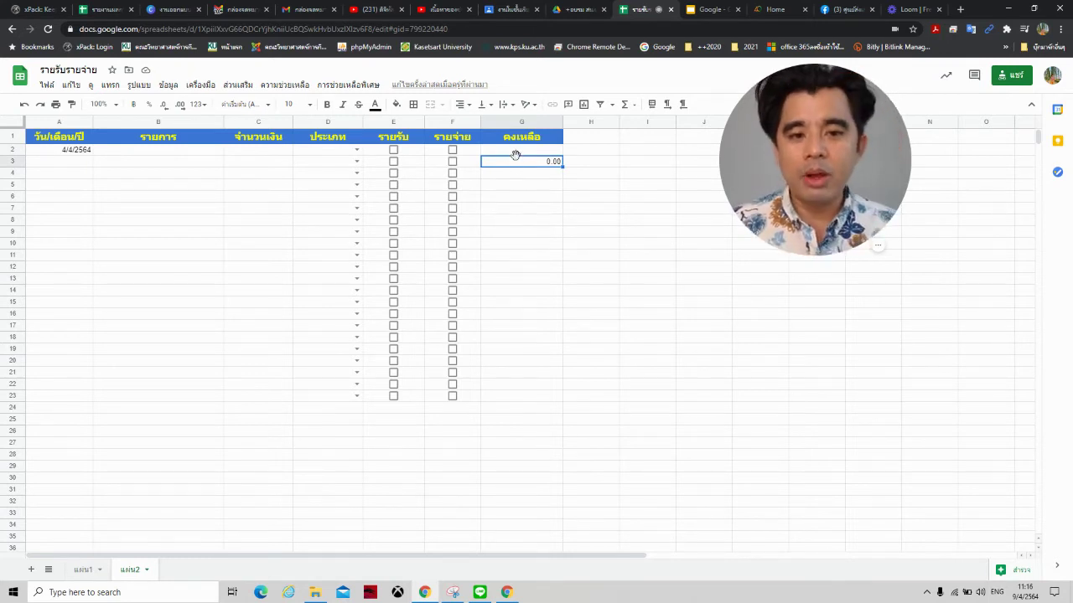
left_click(525, 176)
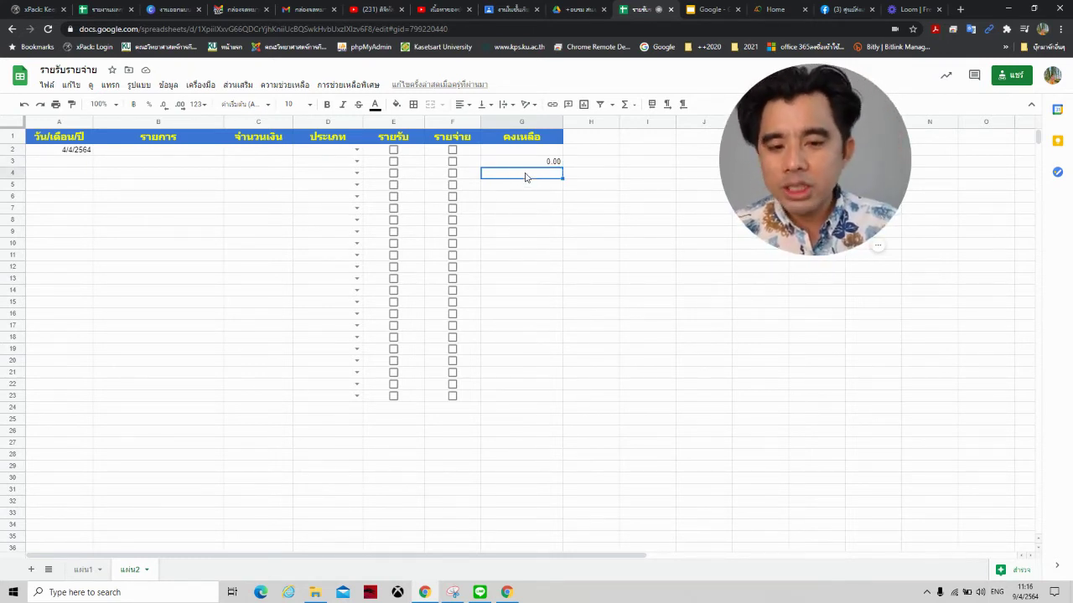
left_click(533, 165)
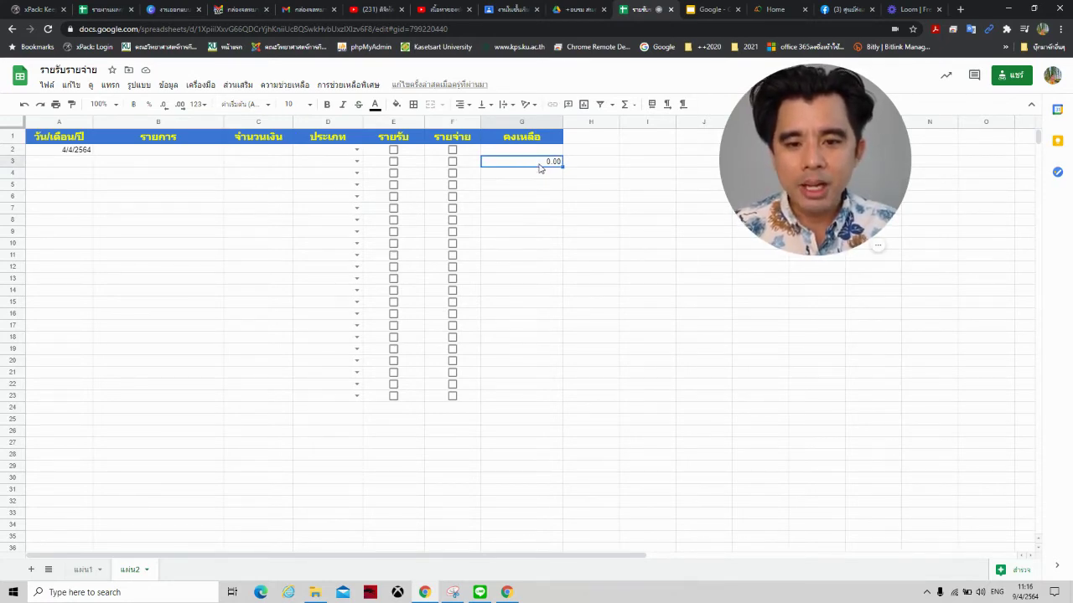
left_click(259, 177)
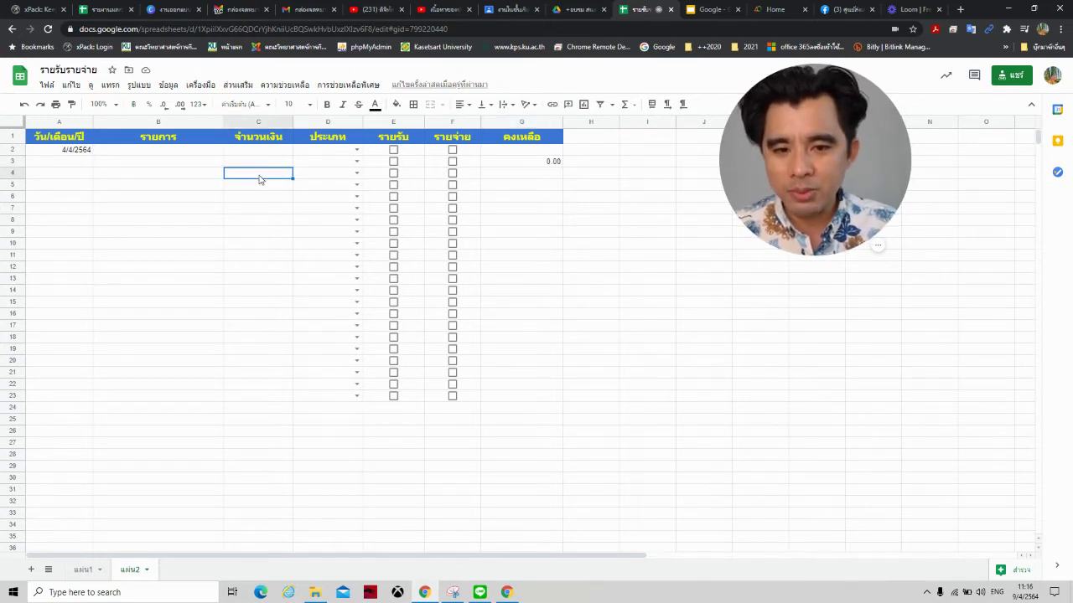
left_click(529, 174)
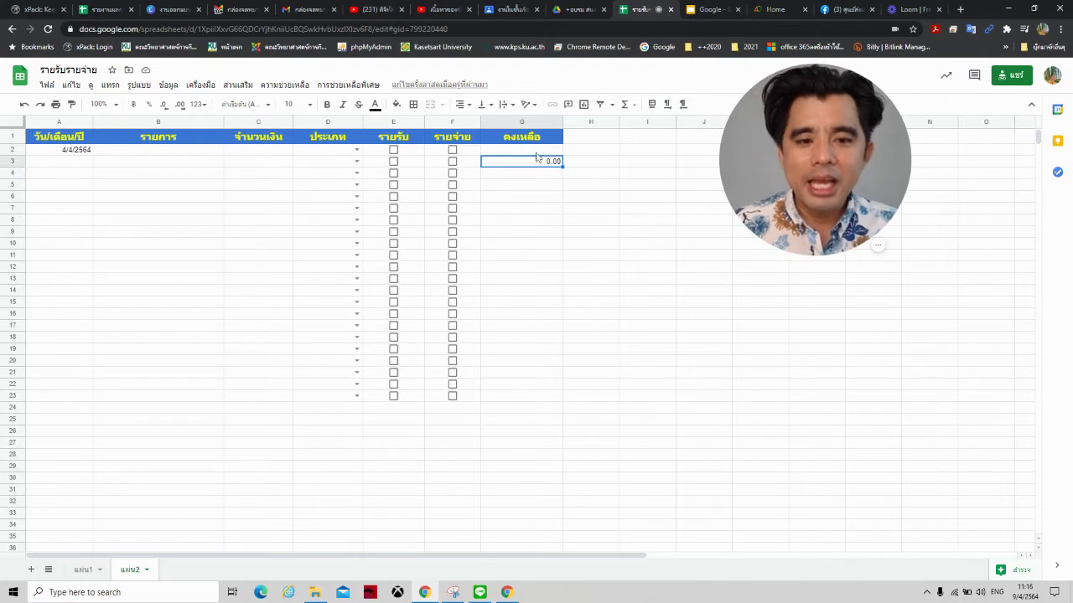
left_click(539, 151)
left_click(541, 163)
left_click(541, 155)
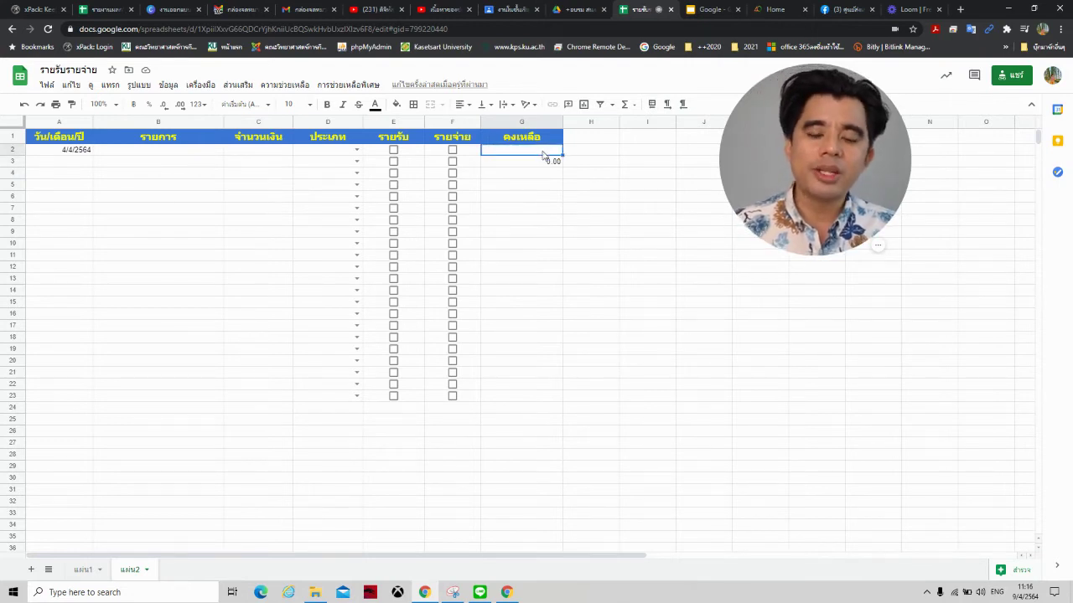
left_click(545, 162)
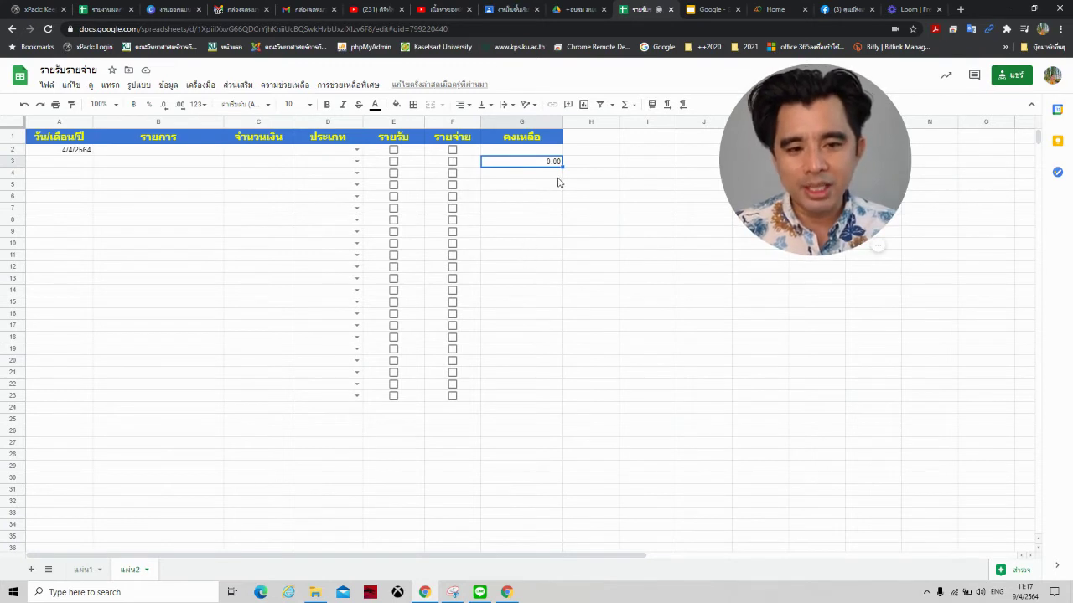
- Fill the G3 balance formula down the คงเหลือ column to G23
left_click_drag(563, 168, 549, 396)
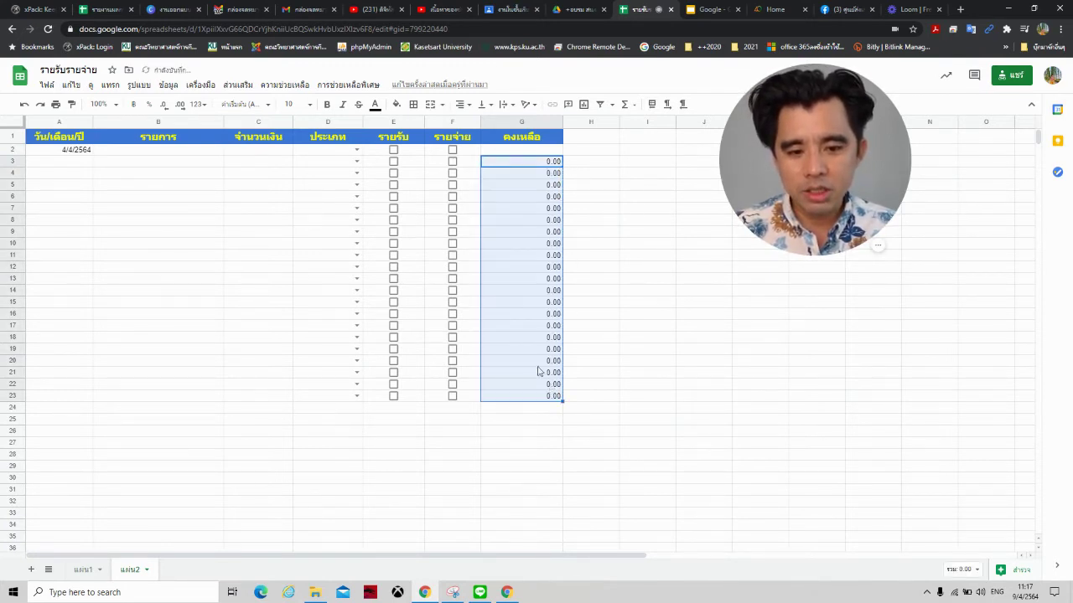
left_click(506, 185)
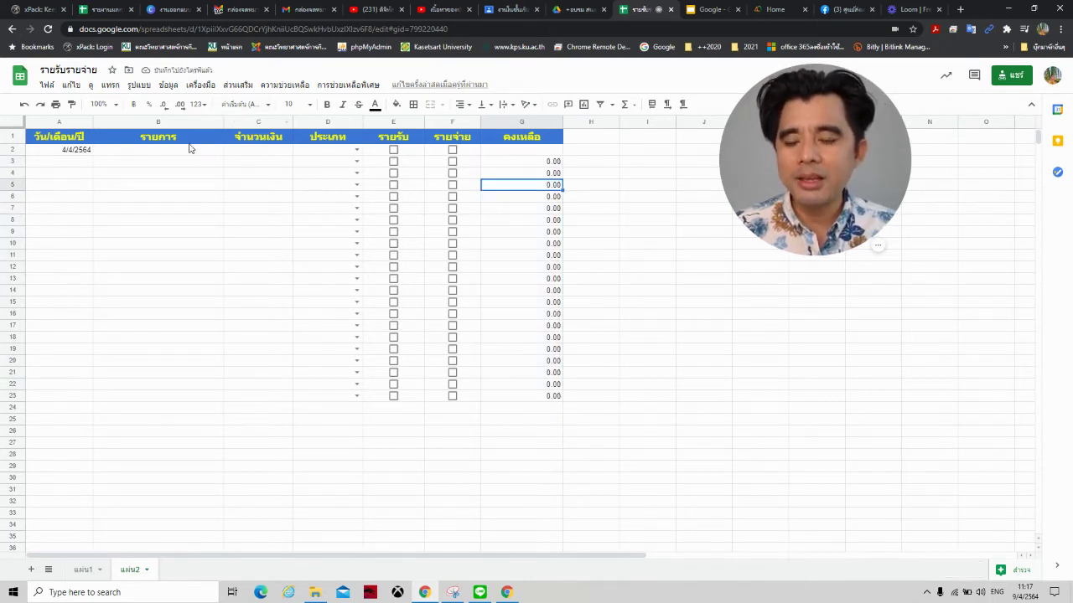
left_click(149, 152)
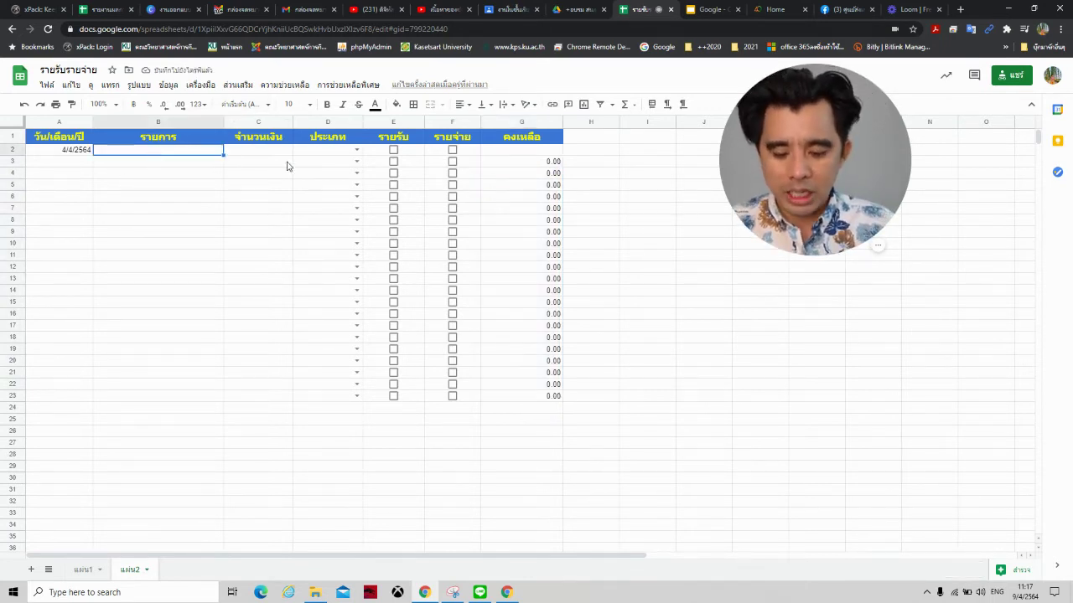
type("g'bogf,v")
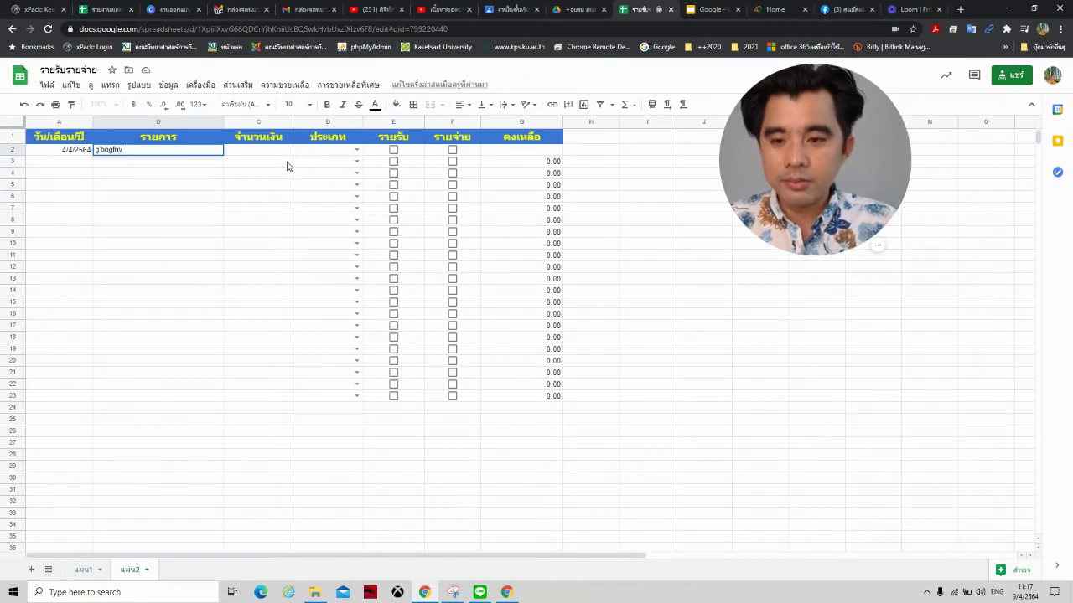
key("BackSpace")
key("BackSpace")
key("BackSpace")
key("BackSpace")
key("BackSpace")
key("BackSpace")
key("BackSpace")
key("BackSpace")
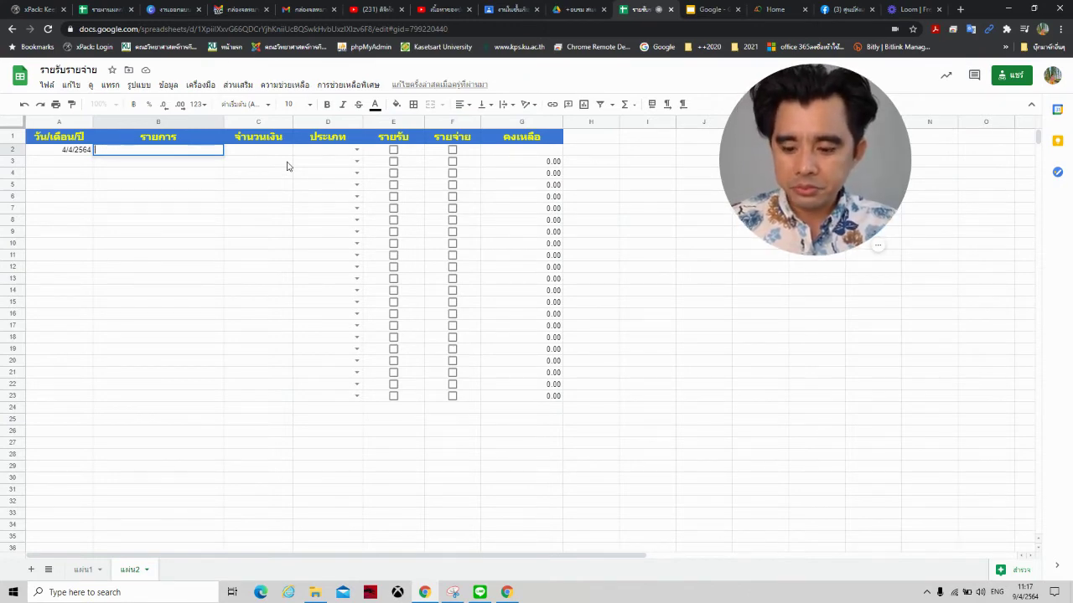
- Enter เงินเดือน in B2 under รายการ and the amount 15000 in C2 under จำนวนเงิน
key("alt+shift")
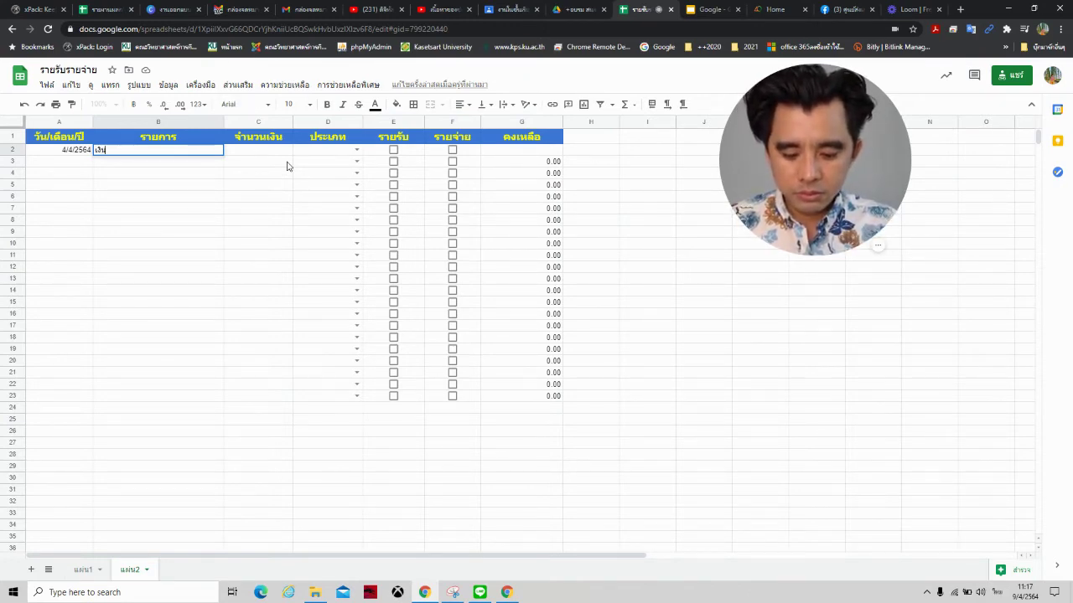
type("เงินเดือน")
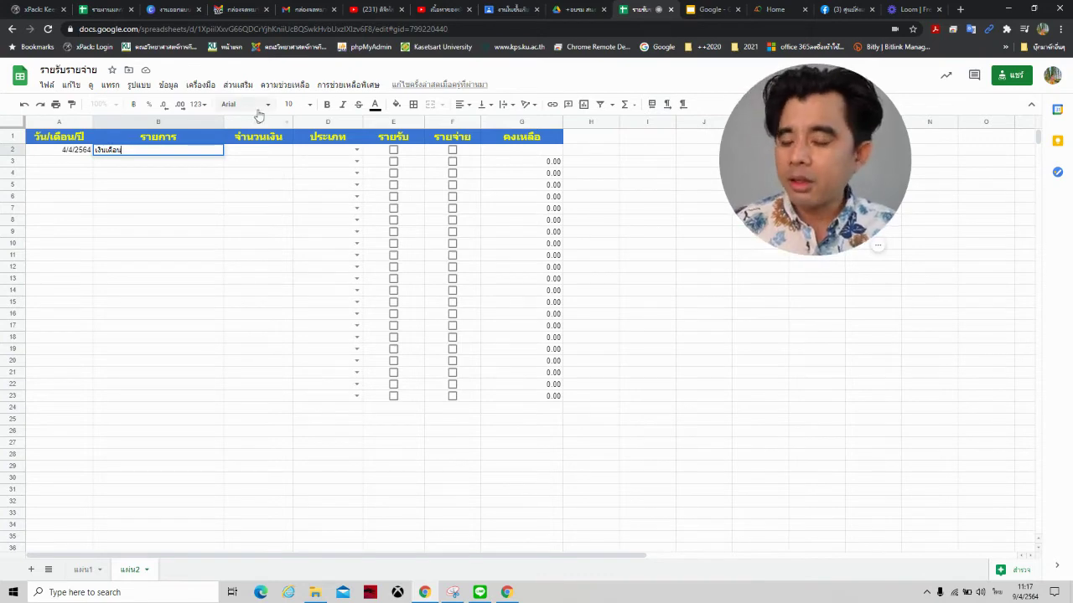
key("Tab")
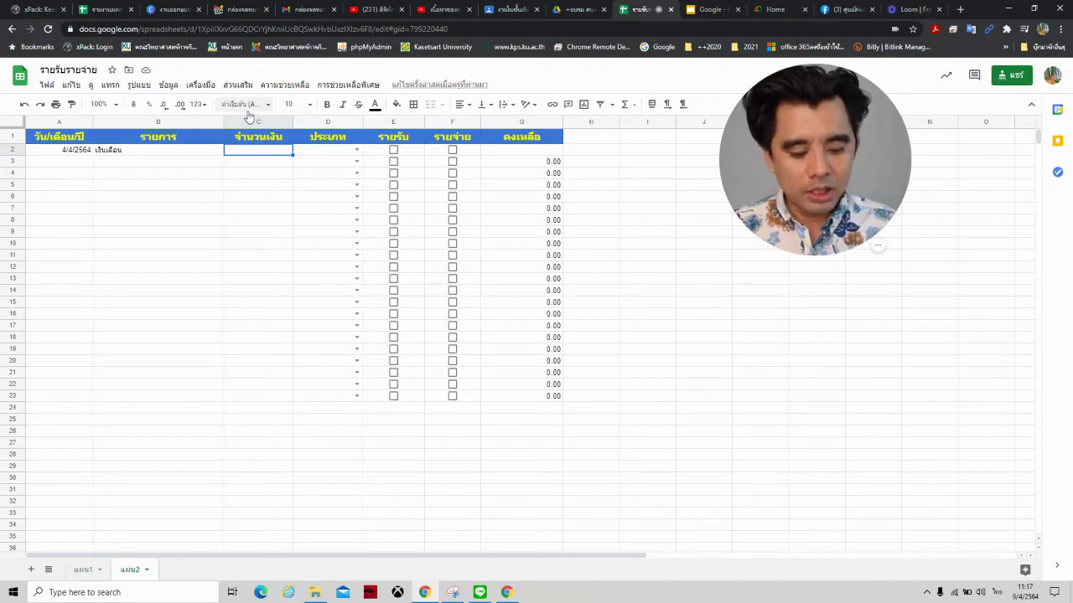
type("15000")
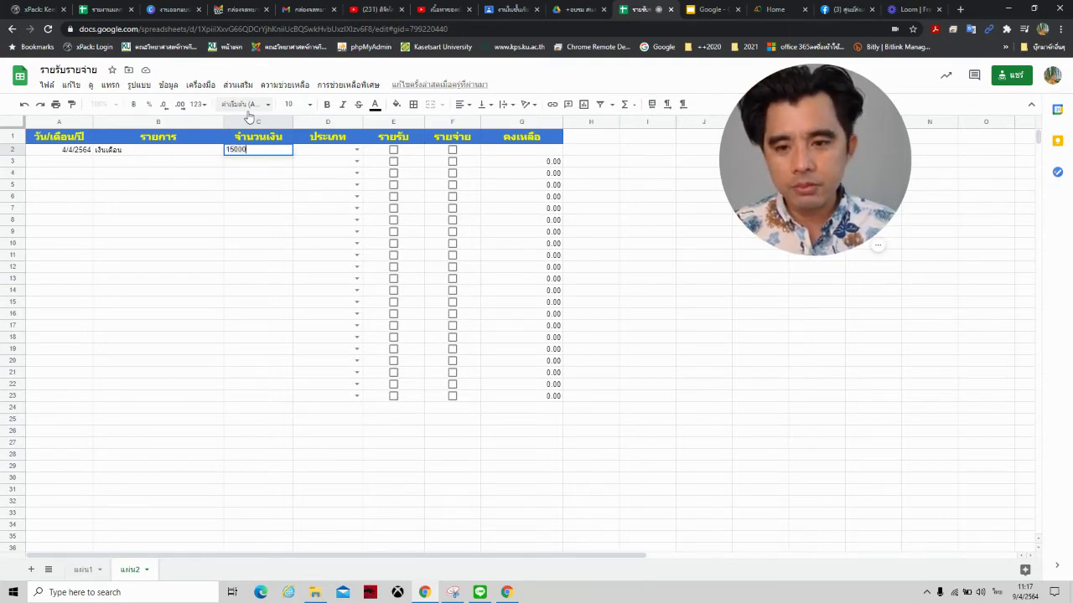
key("Return")
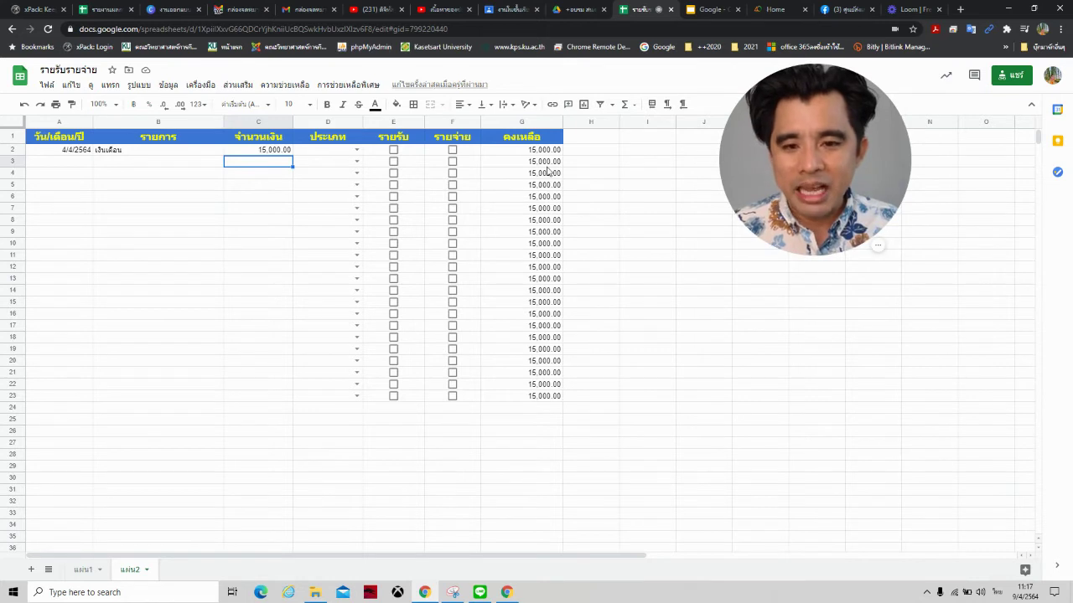
- Choose the category เงินเดือน เงินได้ in D2 and tick the รายรับ checkbox in E2
left_click(357, 150)
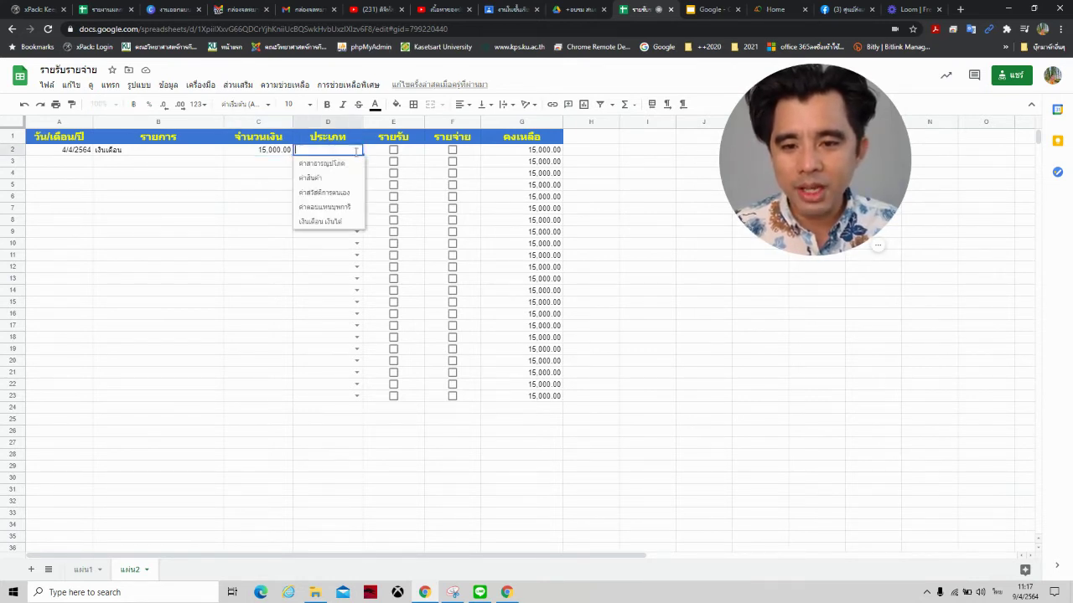
left_click(333, 221)
left_click(394, 150)
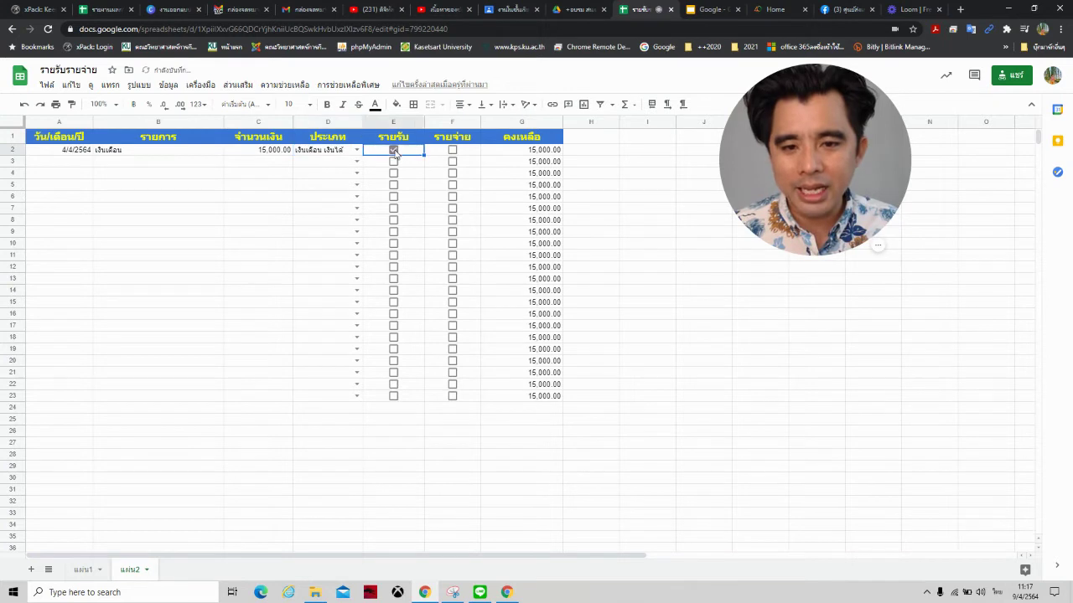
- Enter จ่ายบัตรเครดิต in B3 under รายการ and the amount 2400 in C3 under จำนวนเงิน
left_click(133, 162)
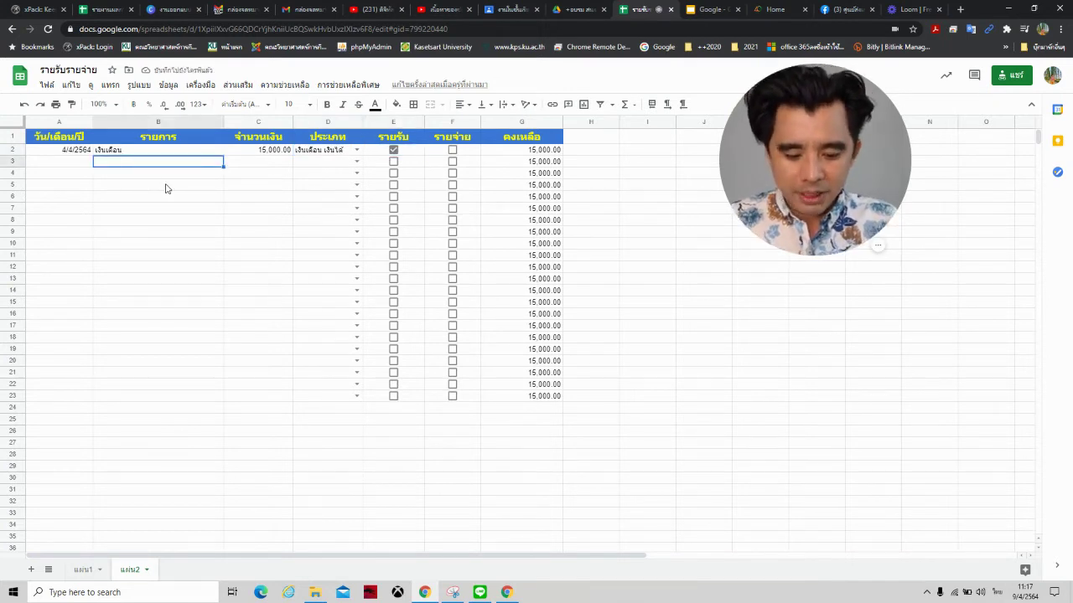
type("ค")
type("่าย")
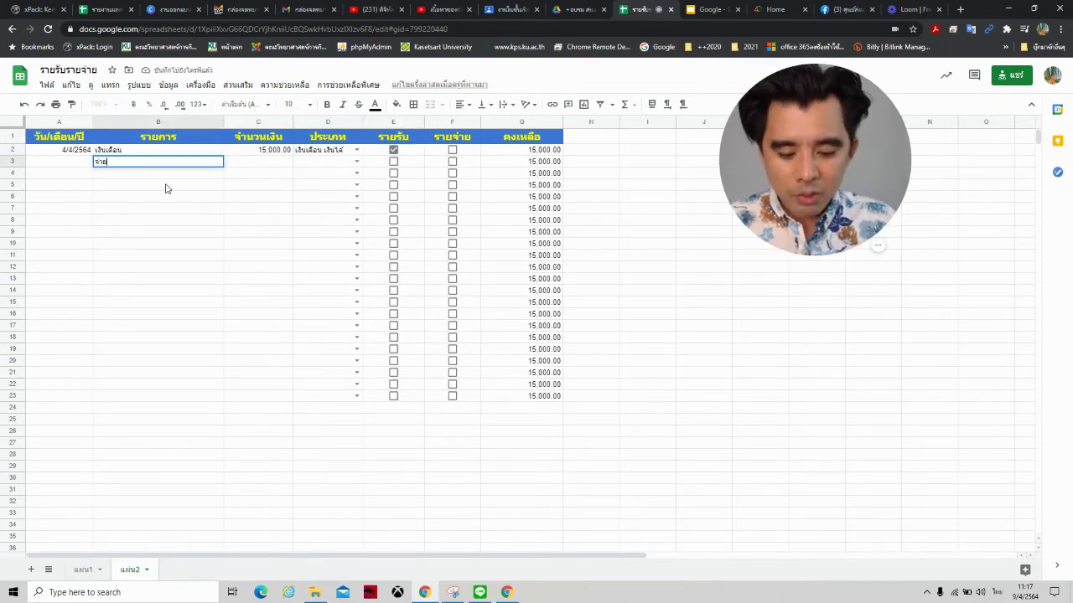
type("เ")
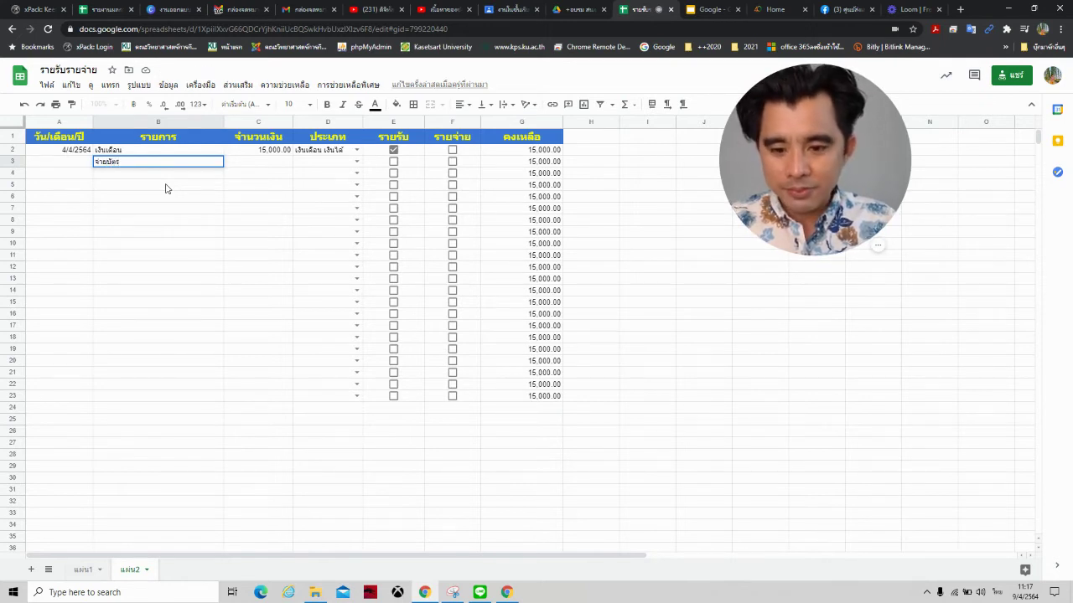
type("เคร")
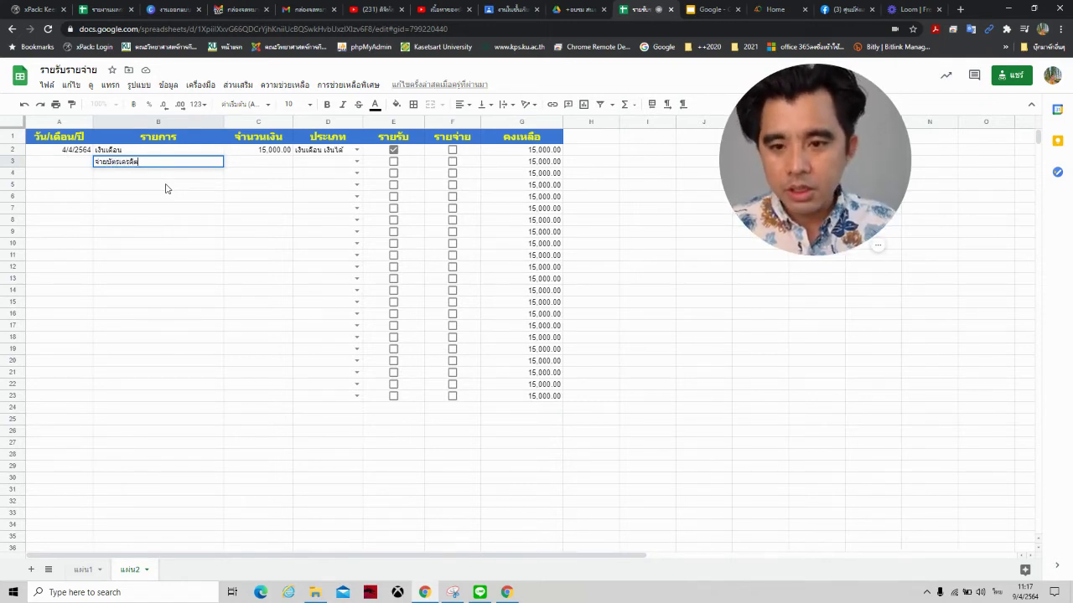
type("ดิต")
left_click(252, 167)
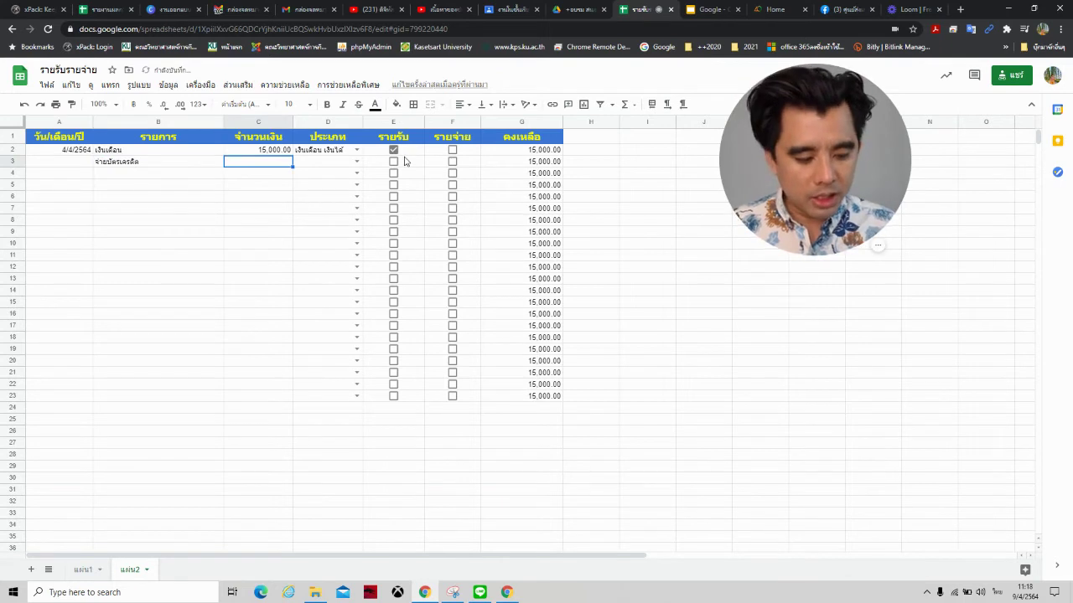
type("2400")
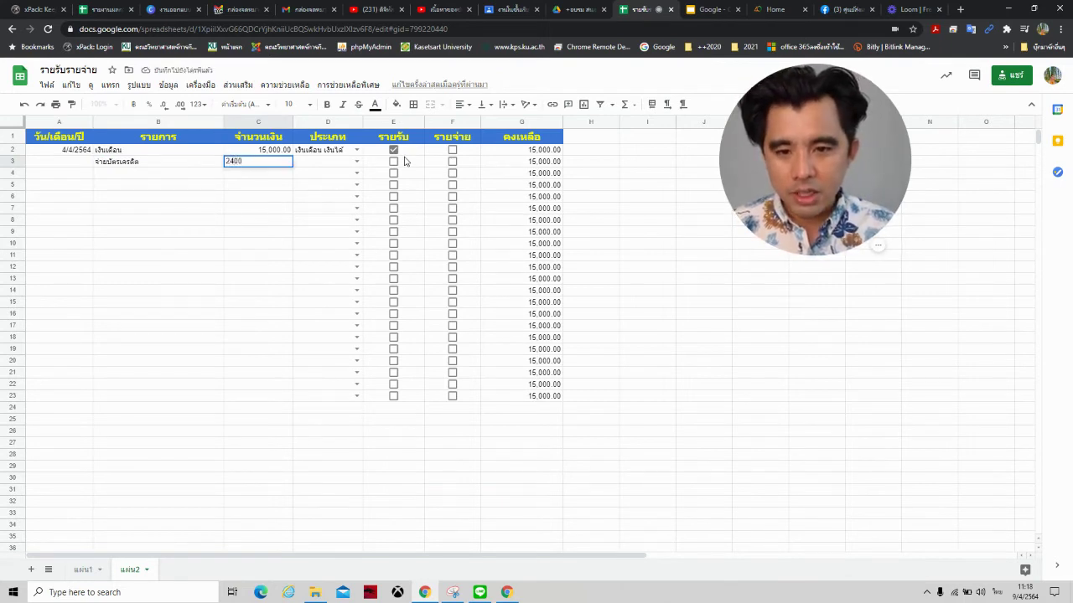
key("Return")
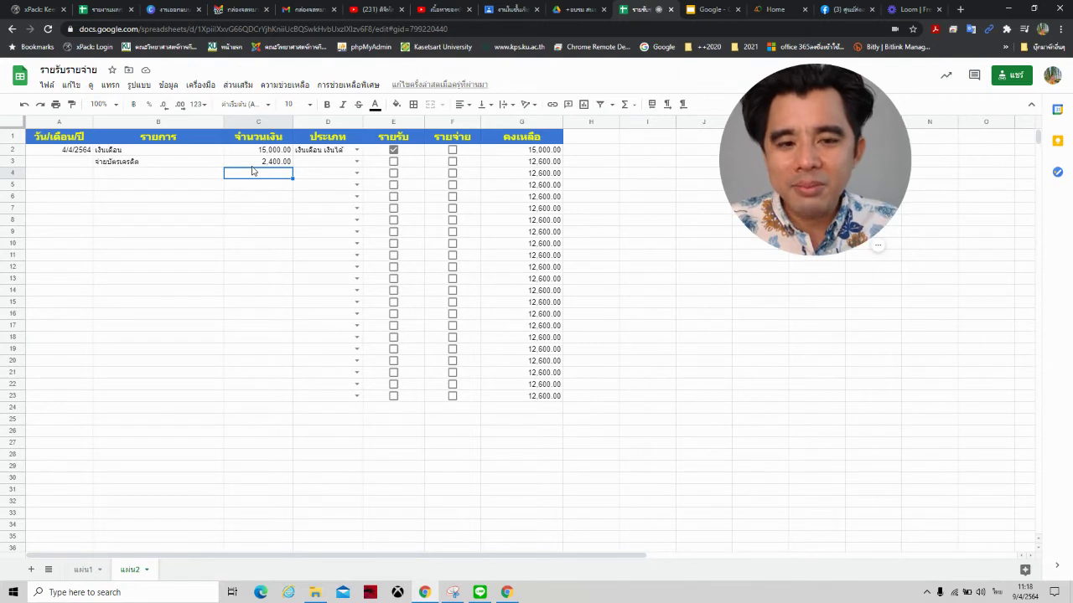
- Change the คงเหลือ formula in G3 to =G2+C3 so the row's amount is added to the previous balance
left_click(532, 162)
type("=G2-C3")
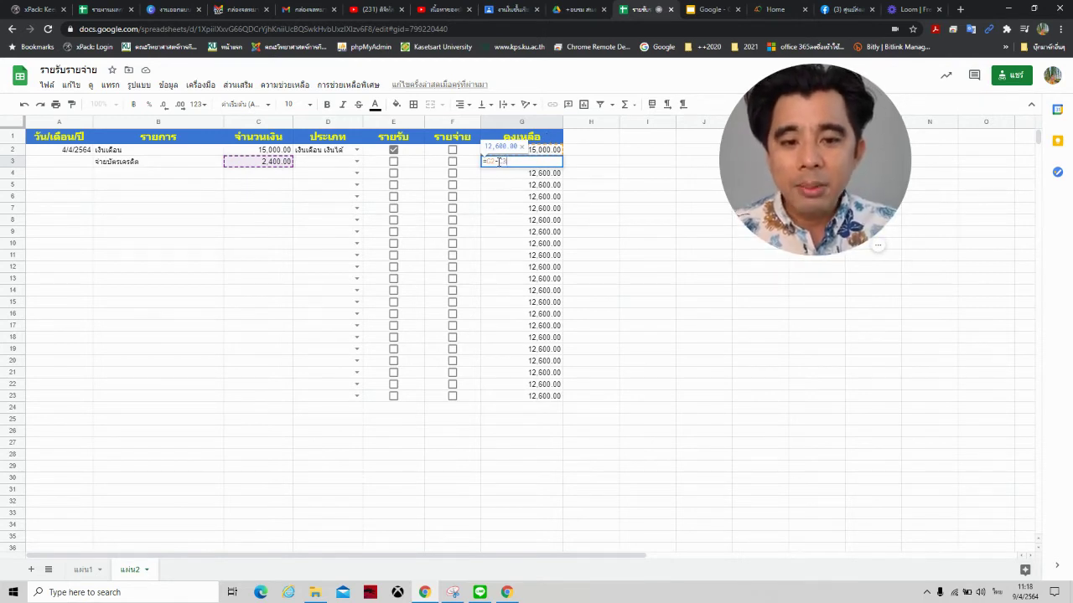
key("BackSpace")
key("BackSpace")
key("BackSpace")
type("+C3")
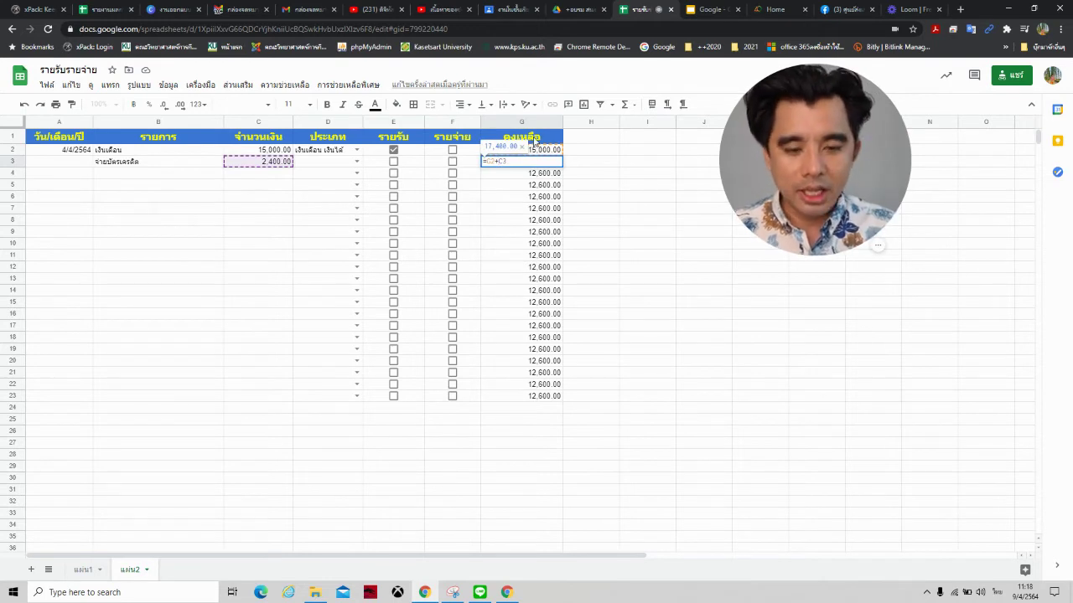
key("Return")
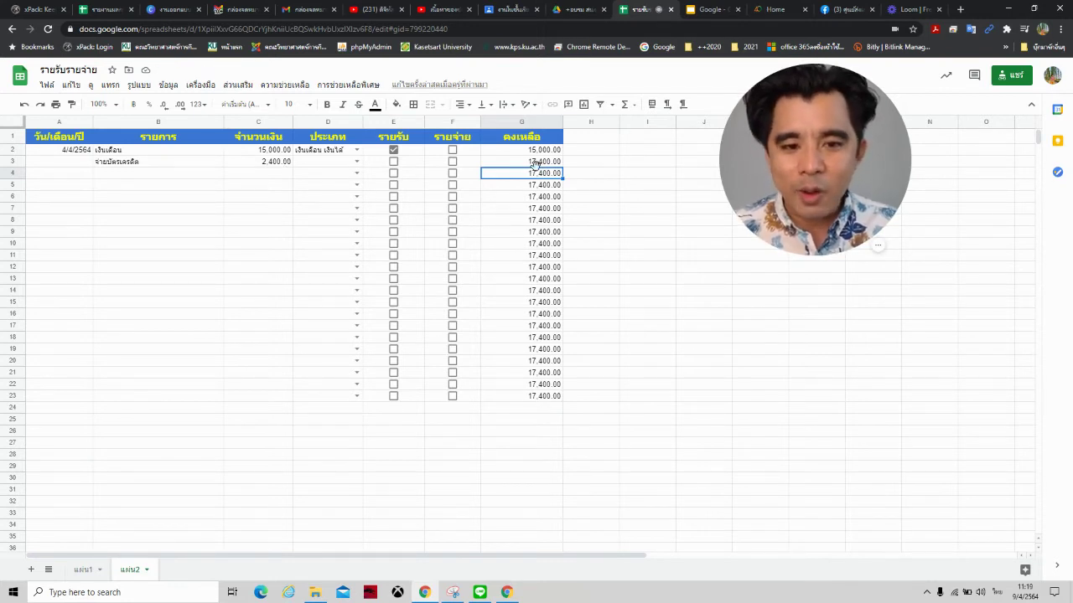
- Make the credit card payment in C3 a negative amount, -2400
left_click(261, 124)
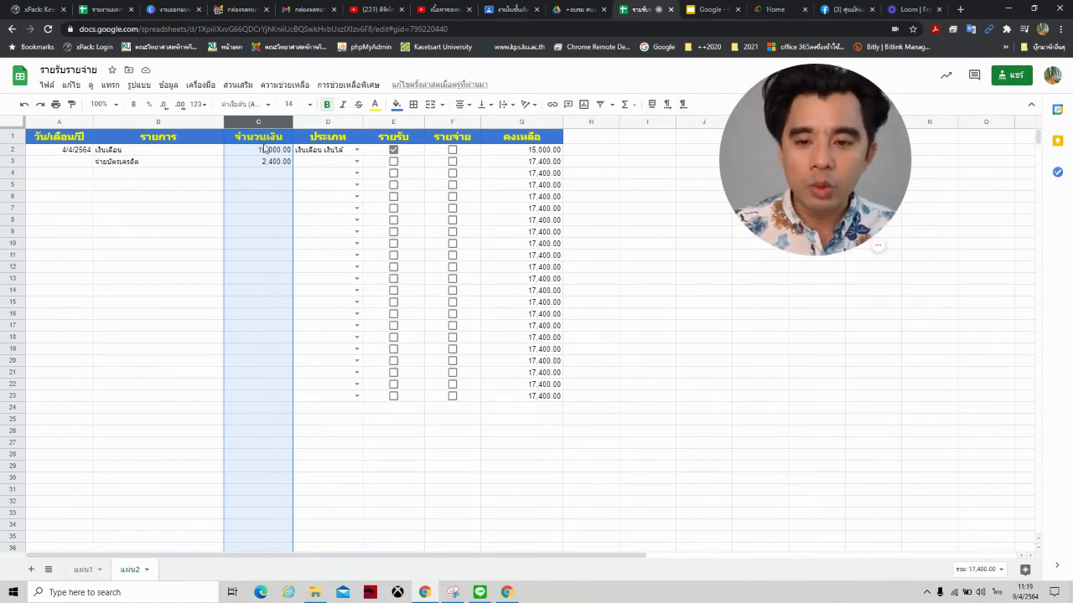
left_click(266, 163)
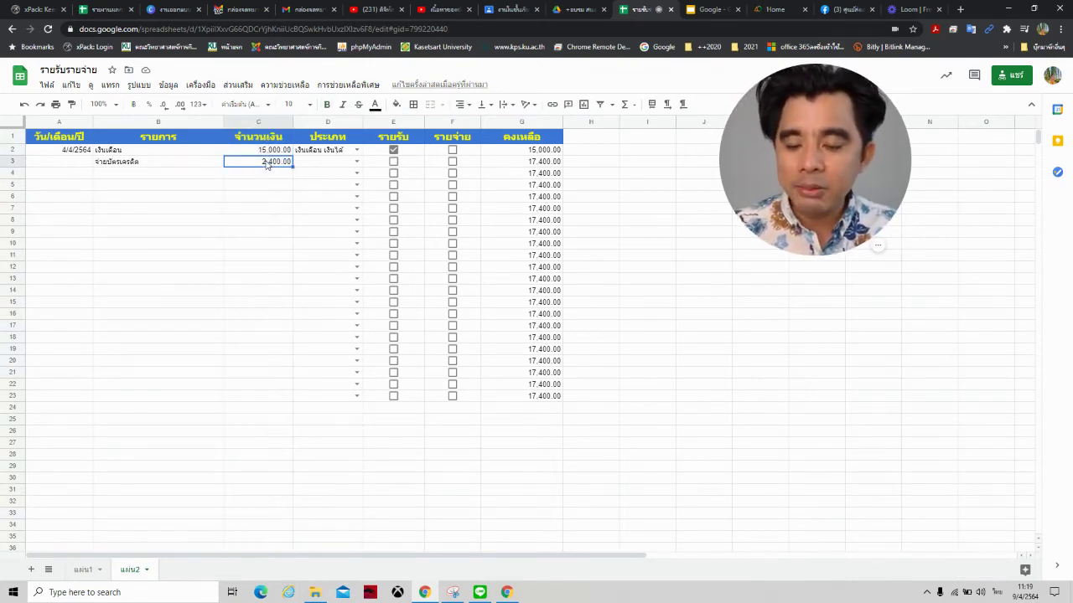
double_click(268, 165)
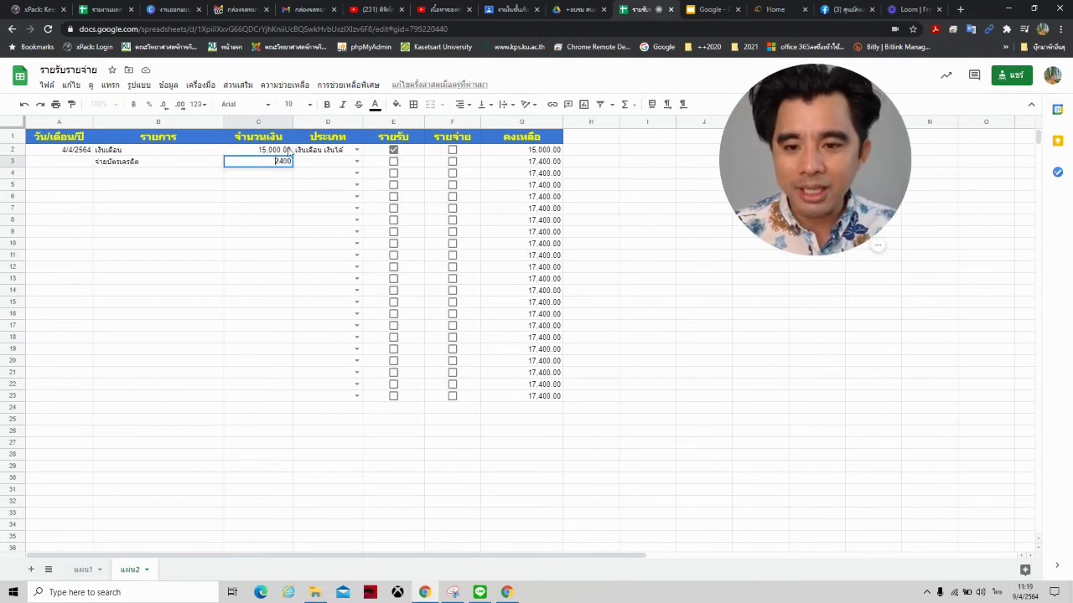
key("Return")
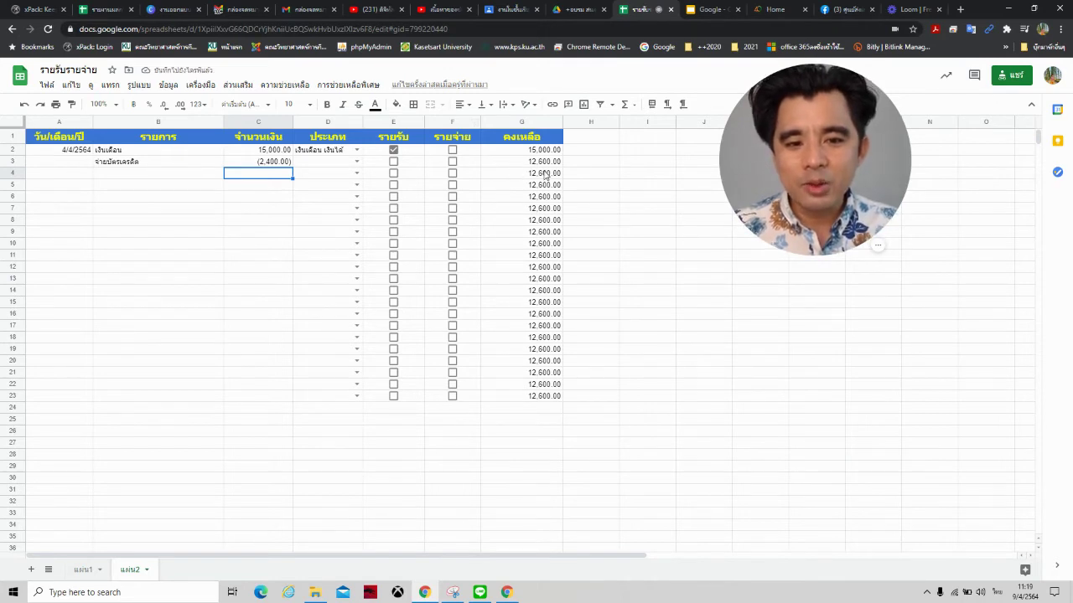
- Enter ขายของได้เงิน in B4 under รายการ and the amount 5000 in C4 under จำนวนเงิน
left_click(182, 175)
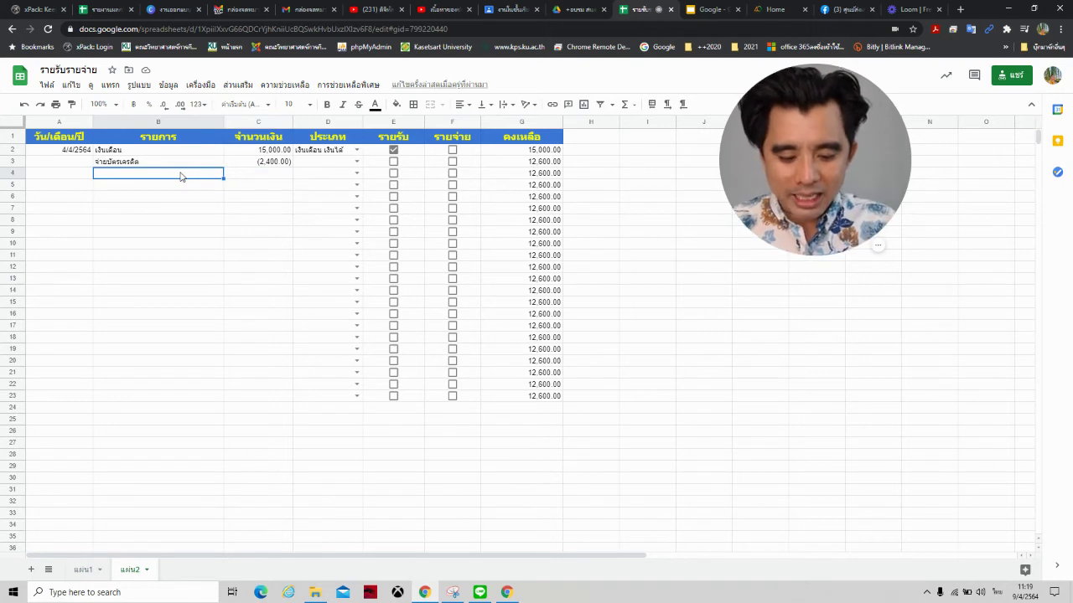
type("ขายของได้เงิน")
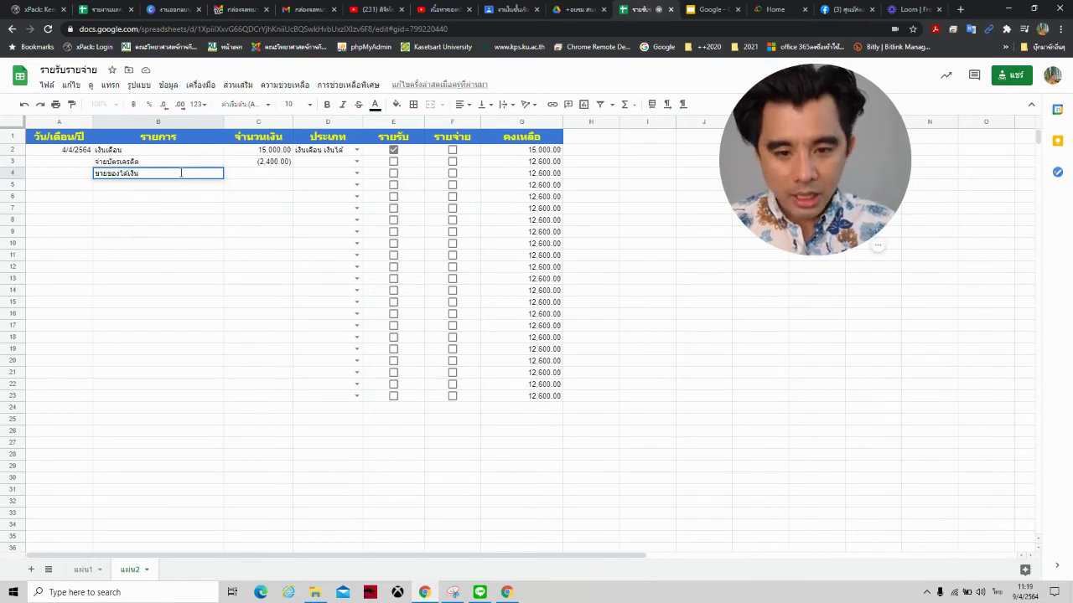
key("Tab")
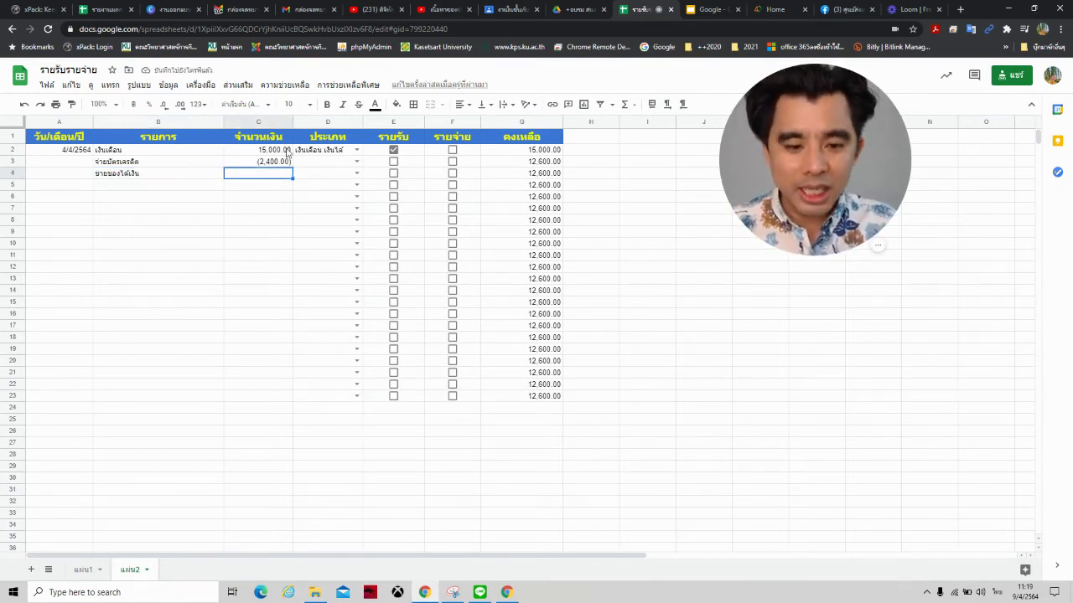
type("500")
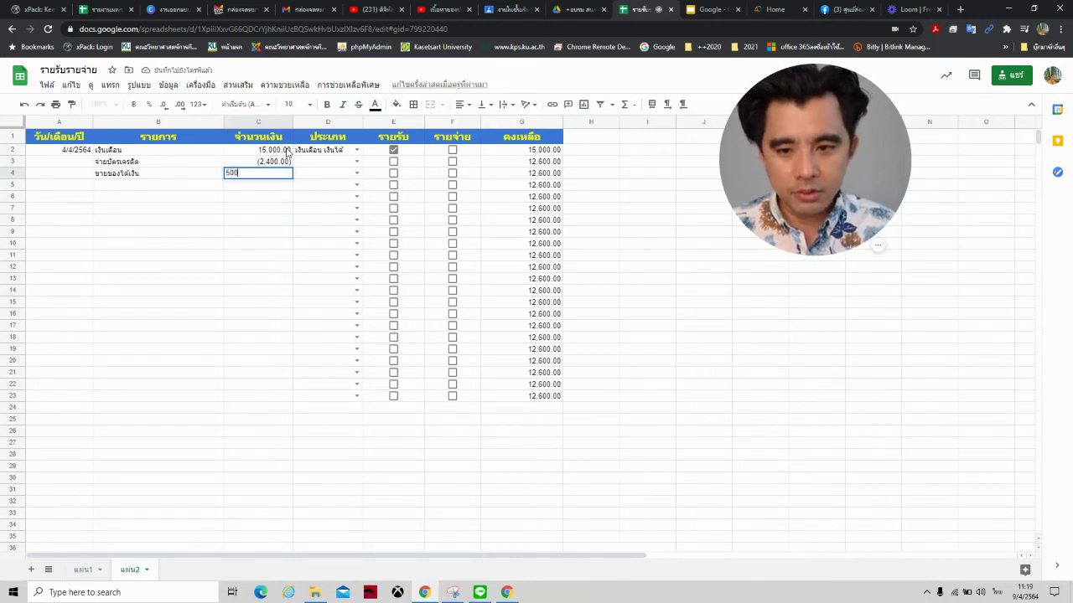
type("0")
key("Return")
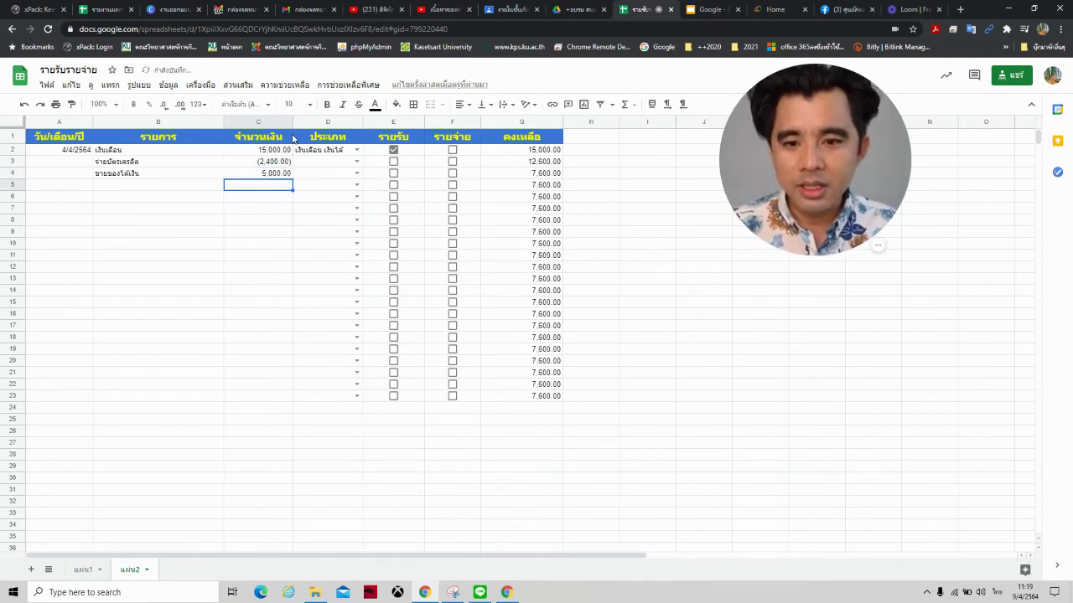
- Check the G3 formula =G2+C3 and fill it down the คงเหลือ column to G23
left_click(540, 177)
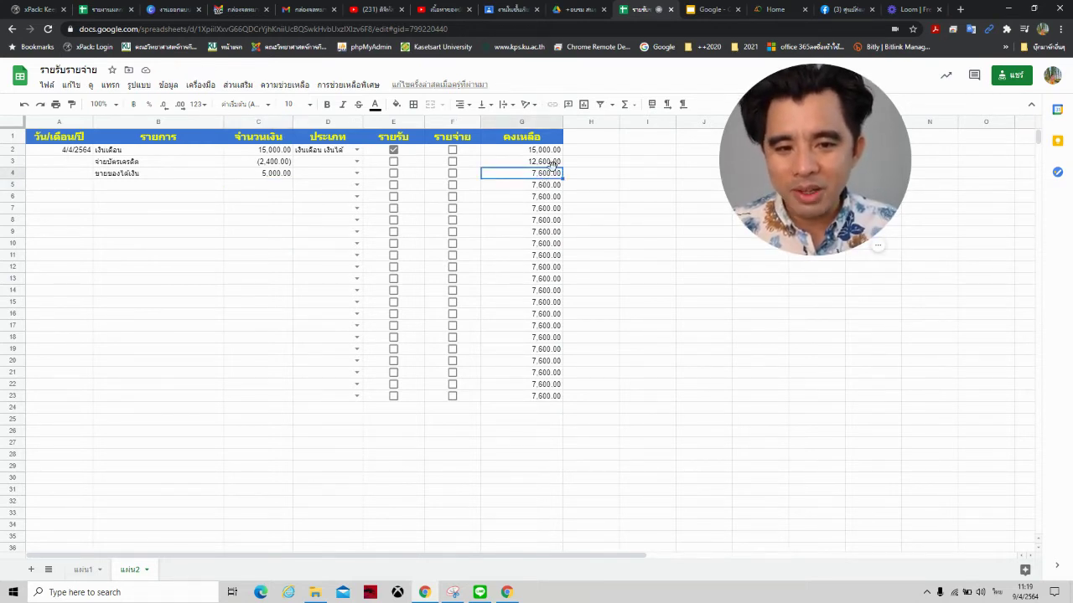
double_click(551, 162)
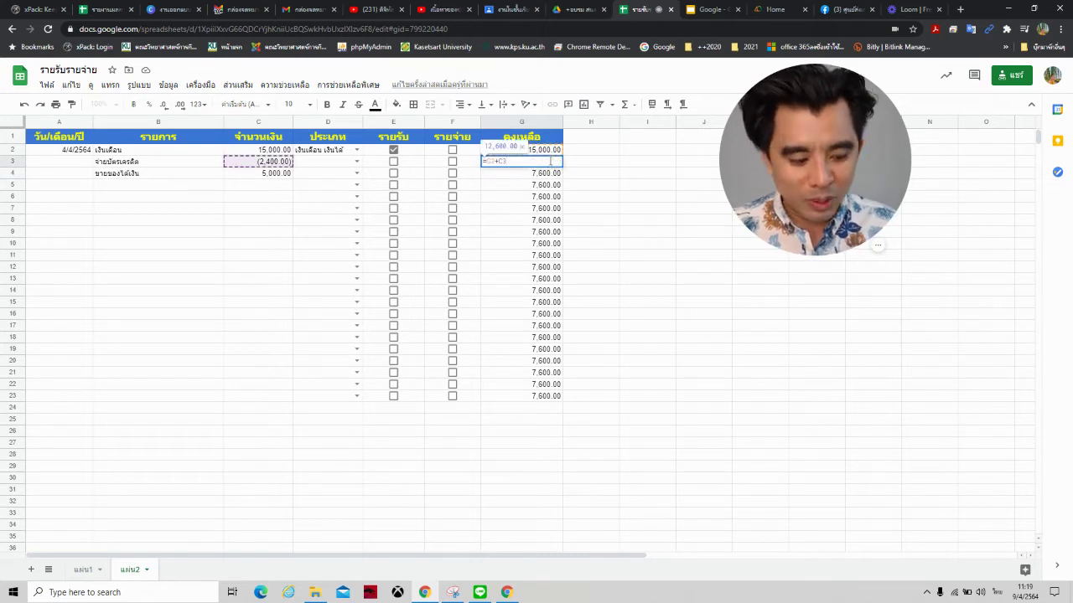
key("Return")
left_click(551, 163)
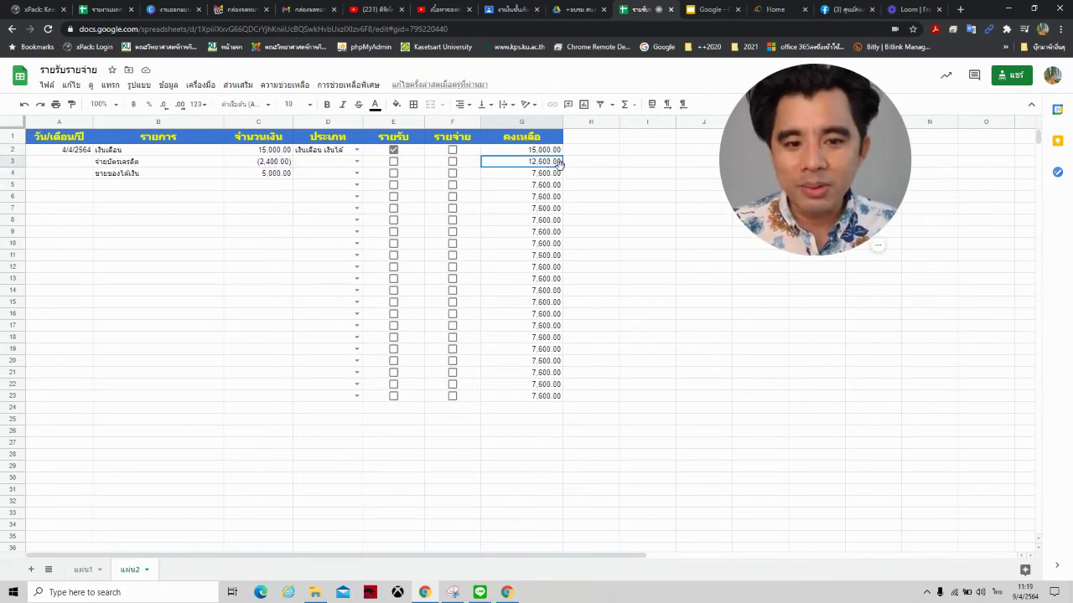
left_click_drag(565, 168, 560, 396)
left_click(505, 198)
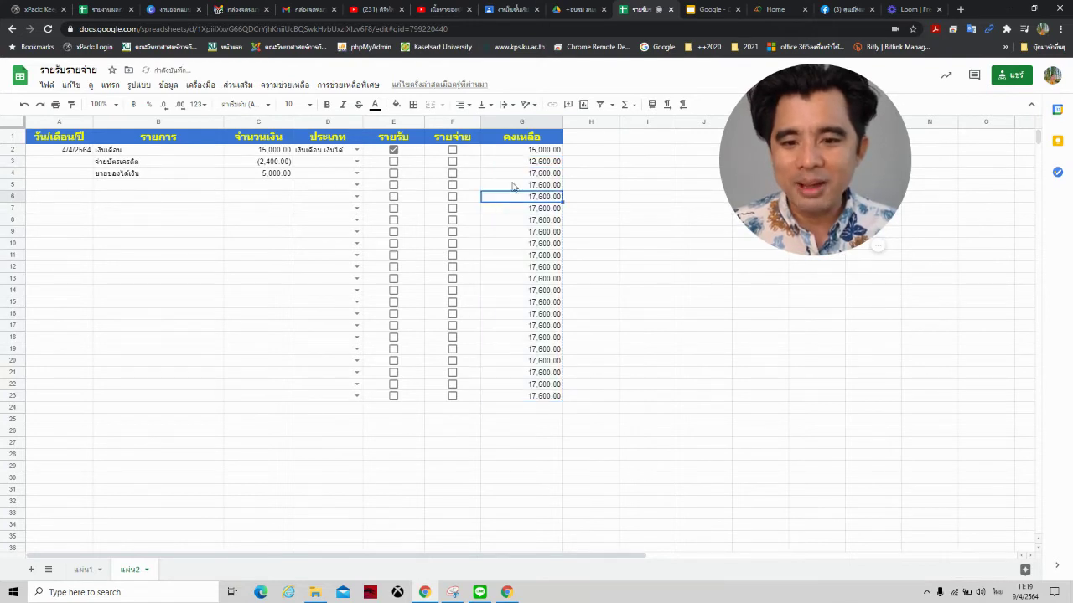
left_click(543, 176)
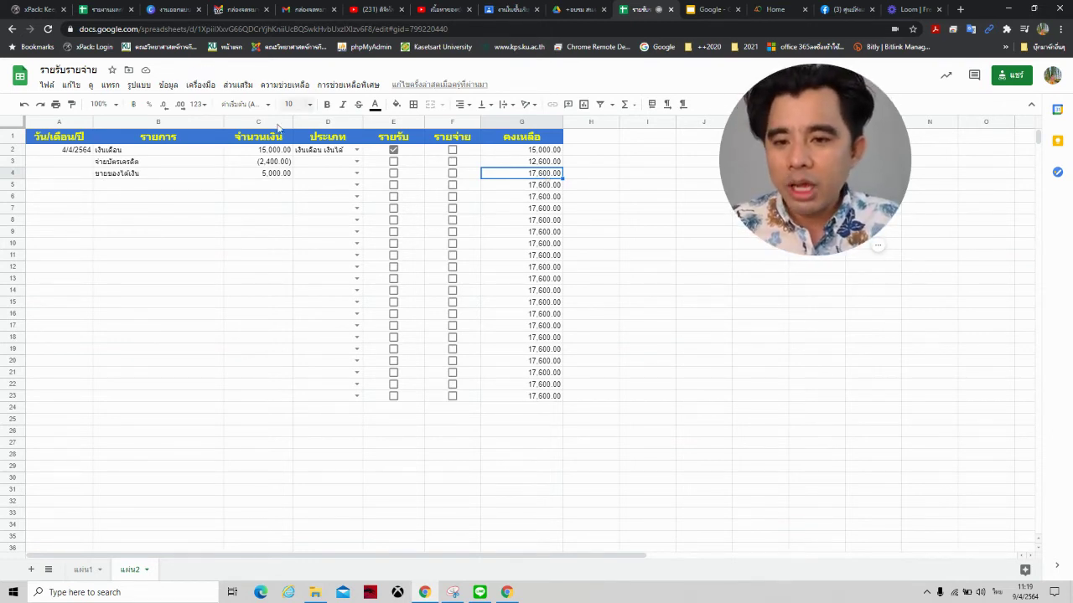
left_click(273, 123)
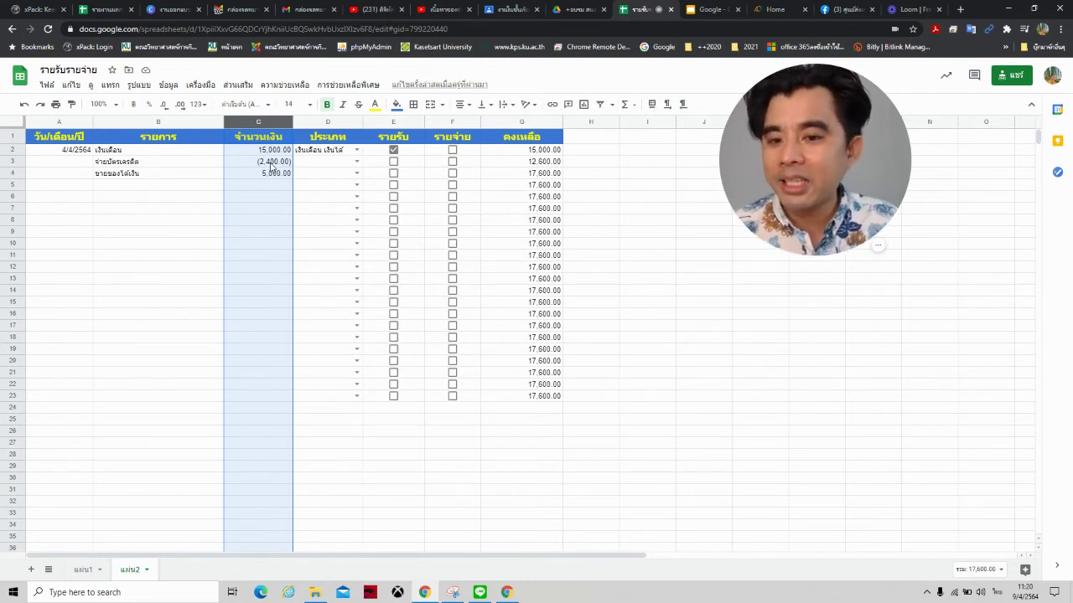
left_click(277, 165)
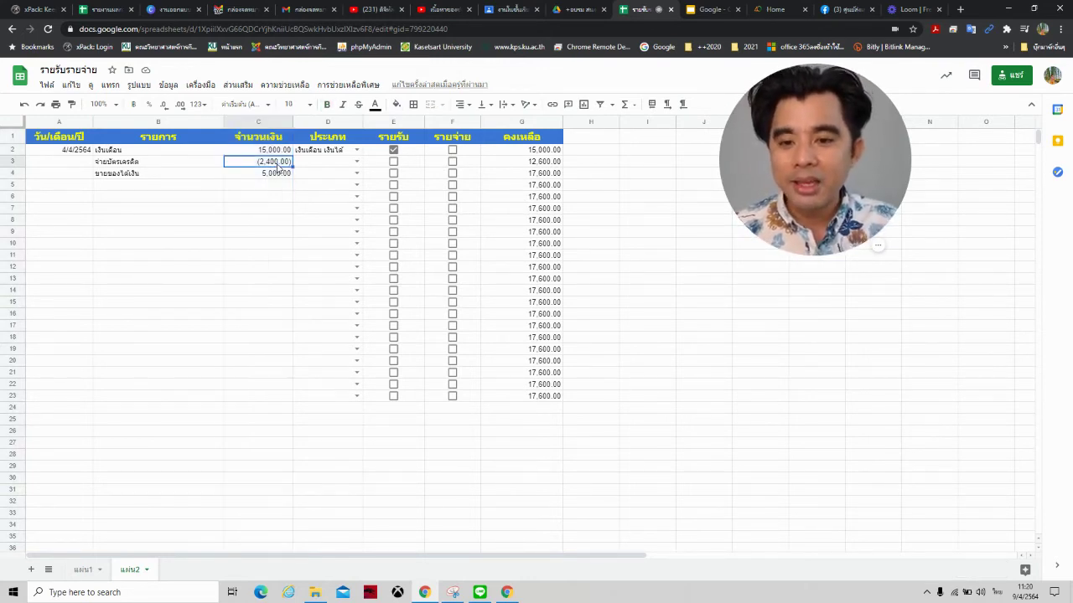
left_click(554, 166)
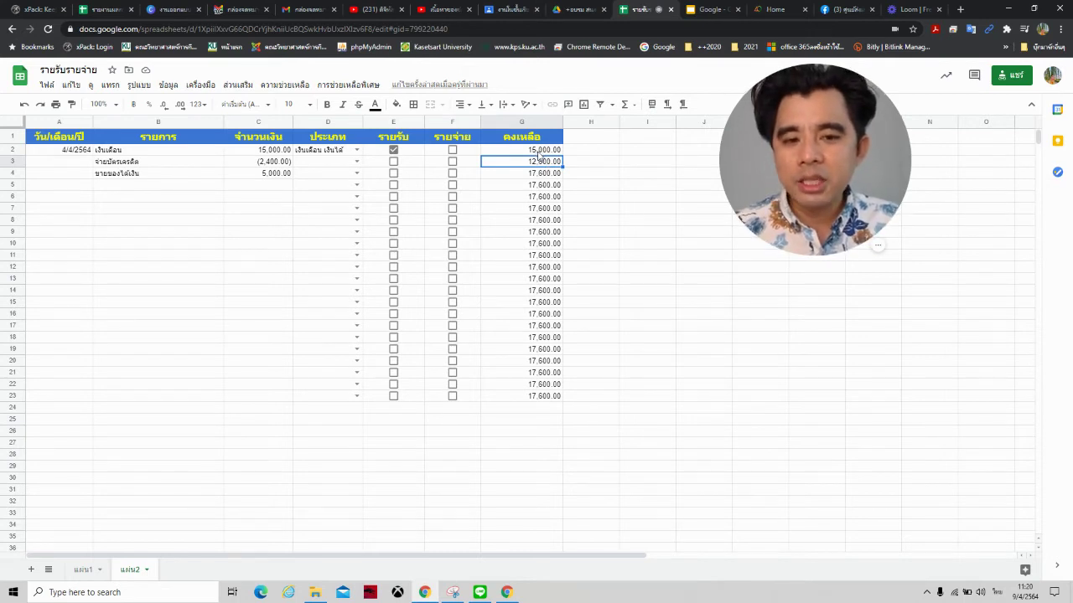
- Enter the formula =C2 in G2 as the first คงเหลือ balance
left_click(539, 152)
type("=c2")
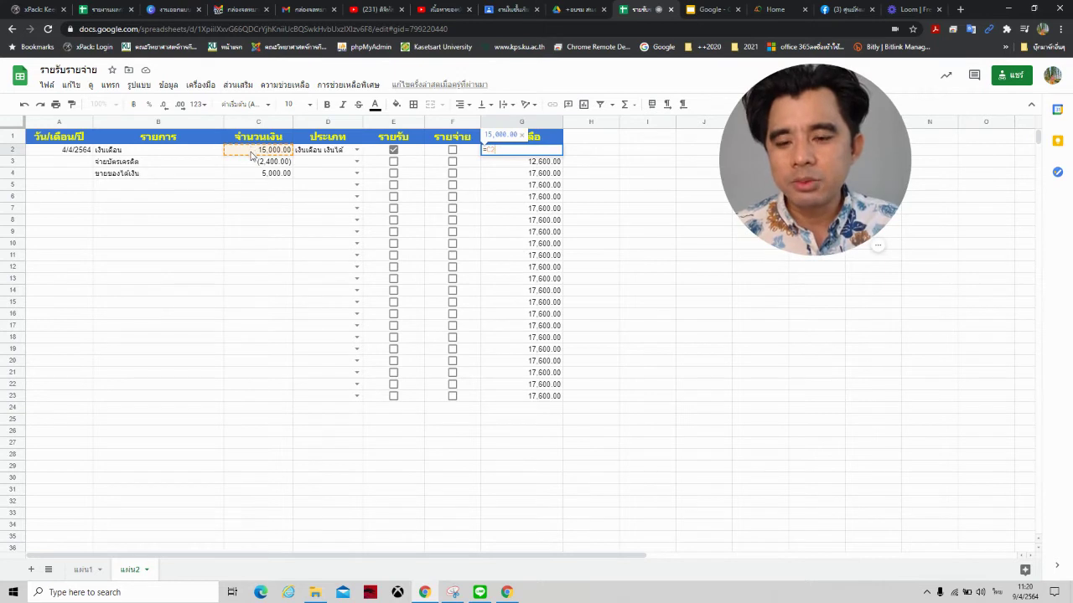
key("Return")
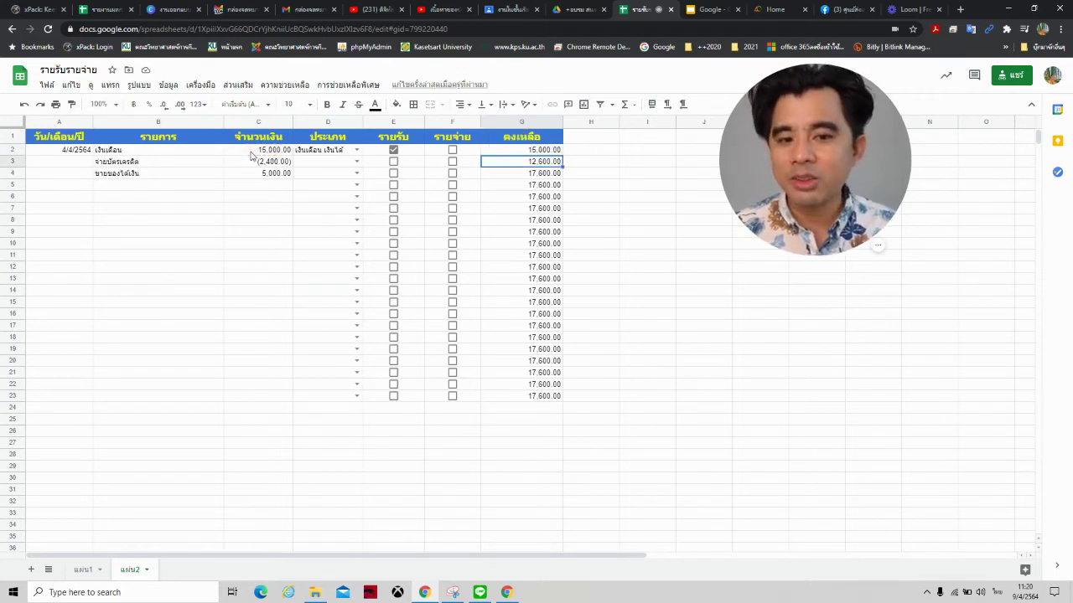
- Review the running balance formula in G3 and the จำนวนเงิน column it draws on
double_click(545, 163)
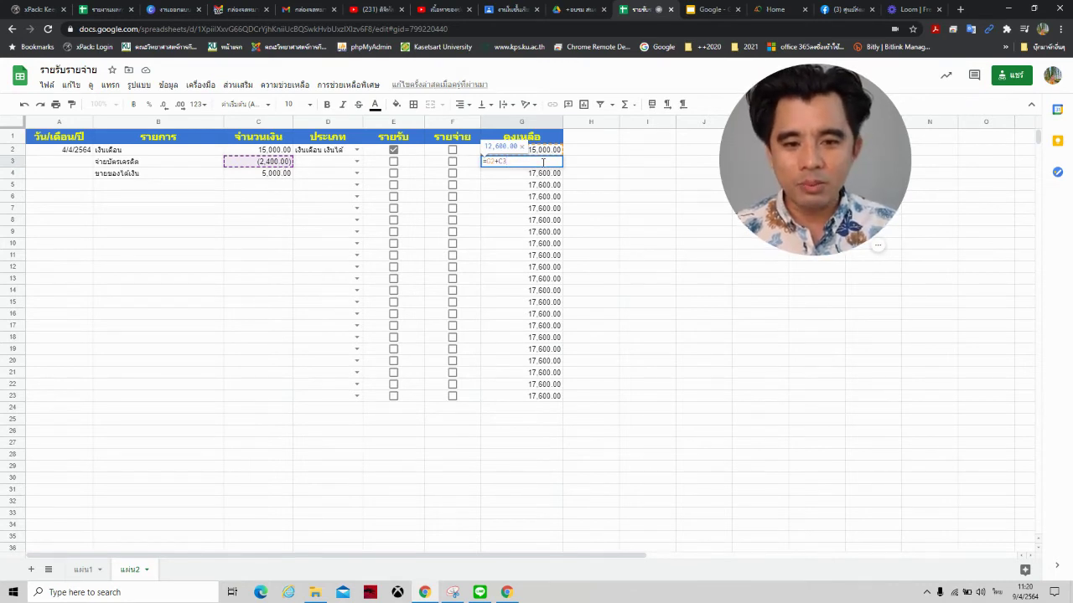
key("Return")
double_click(543, 161)
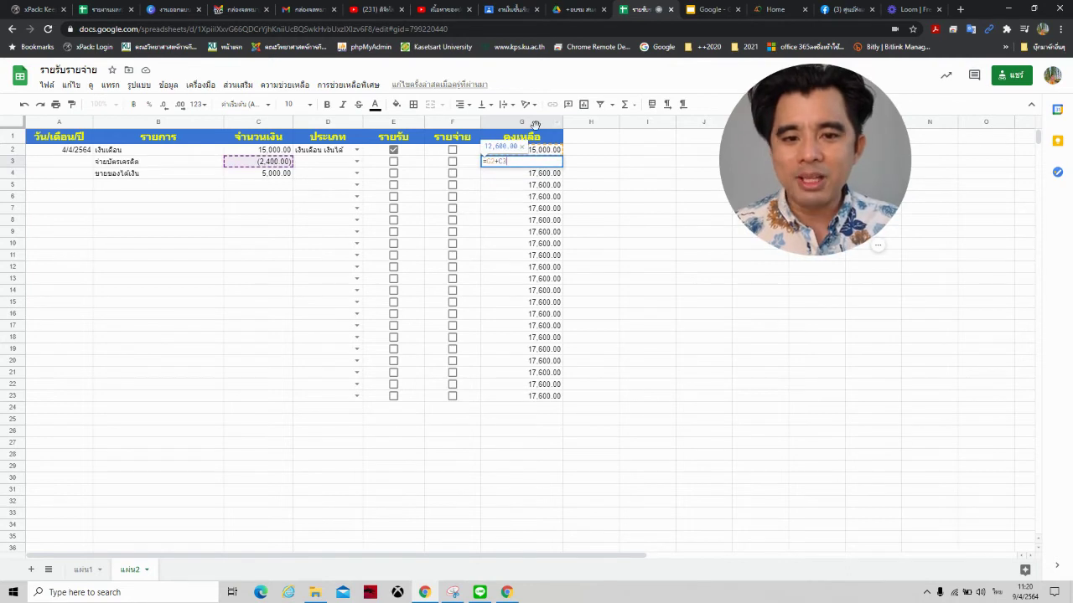
left_click(497, 161)
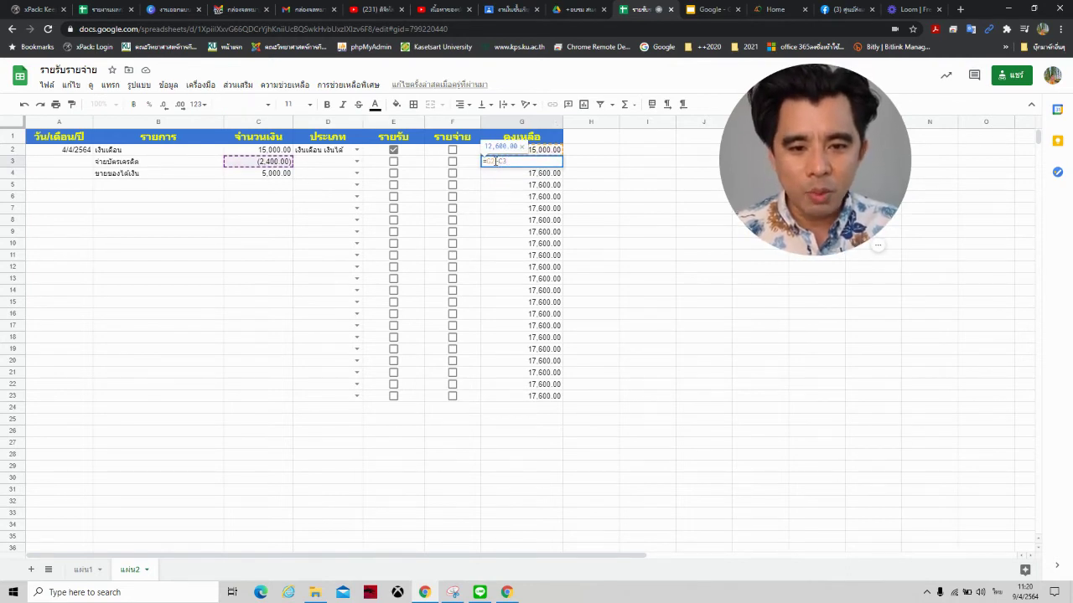
key("Return")
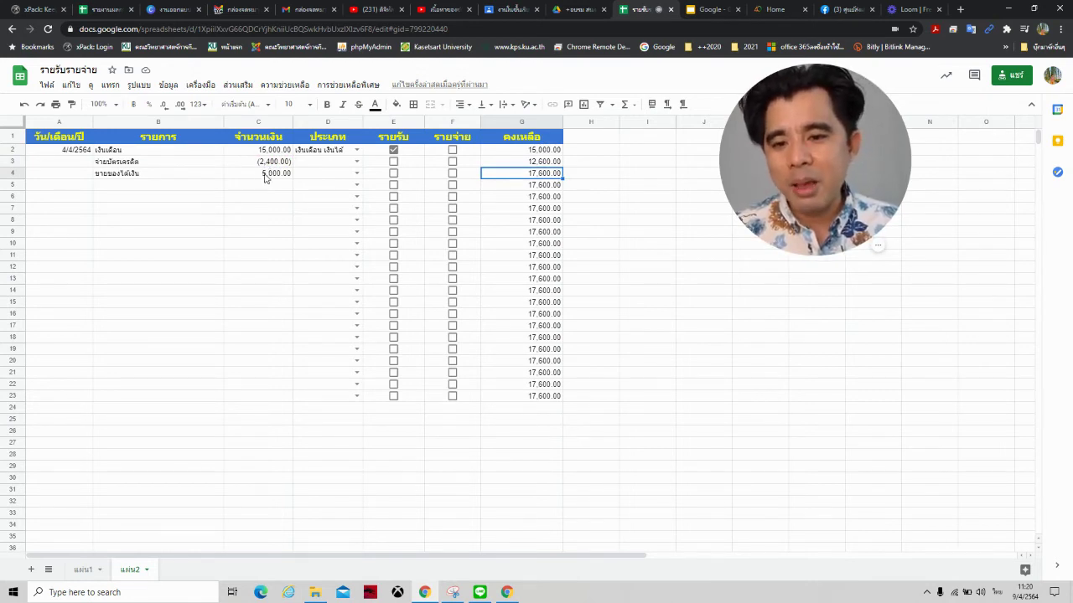
left_click(265, 122)
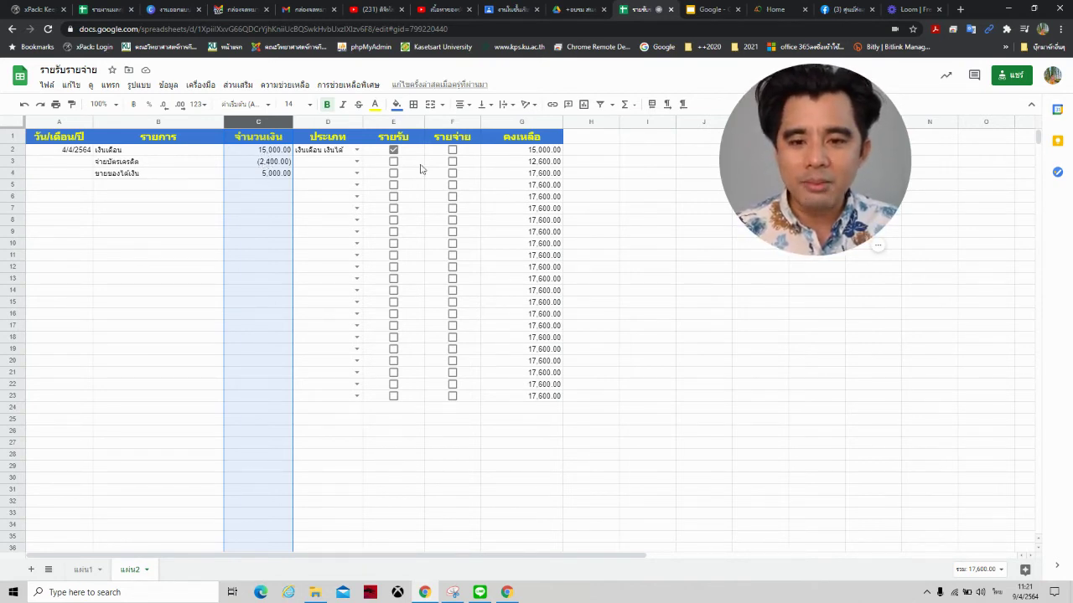
left_click(546, 174)
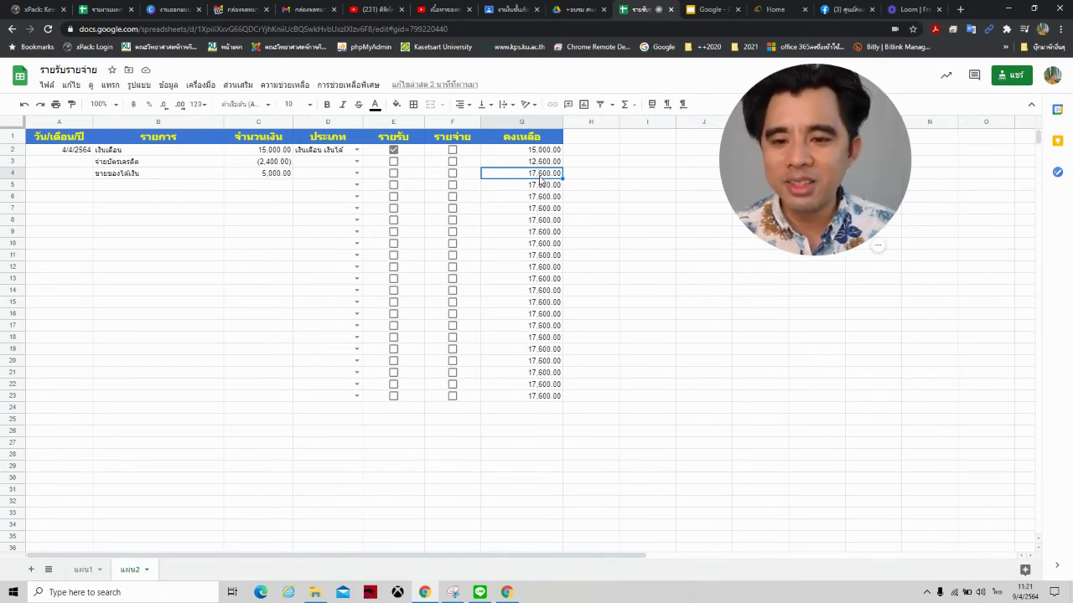
- Set the ประเภท category to ค่าสาธารณูปโภค in D3 and to เงินเดือน เงินได้ in D4
double_click(358, 161)
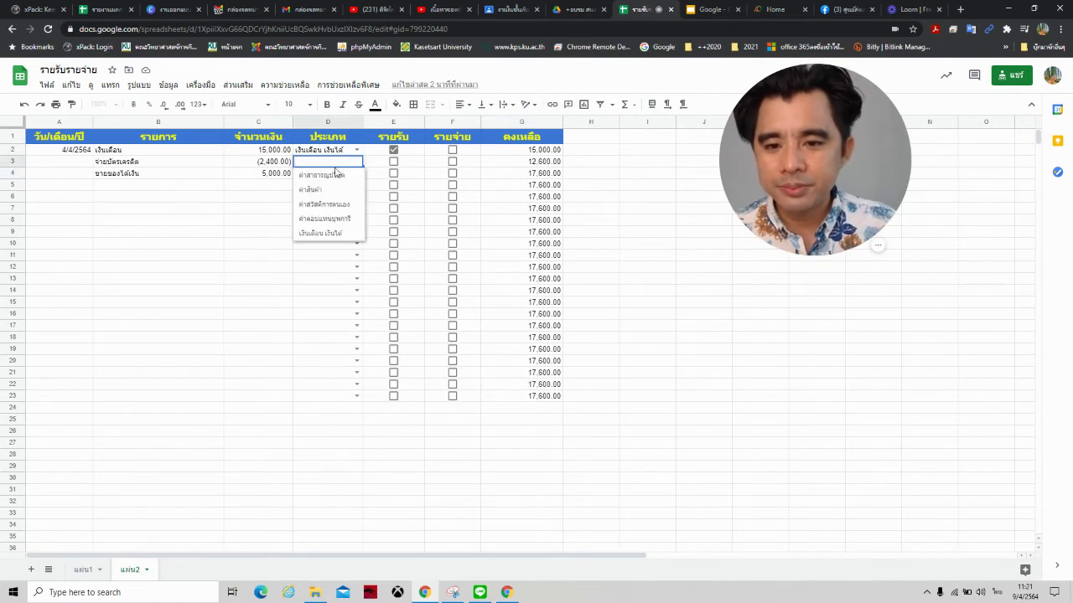
left_click(339, 175)
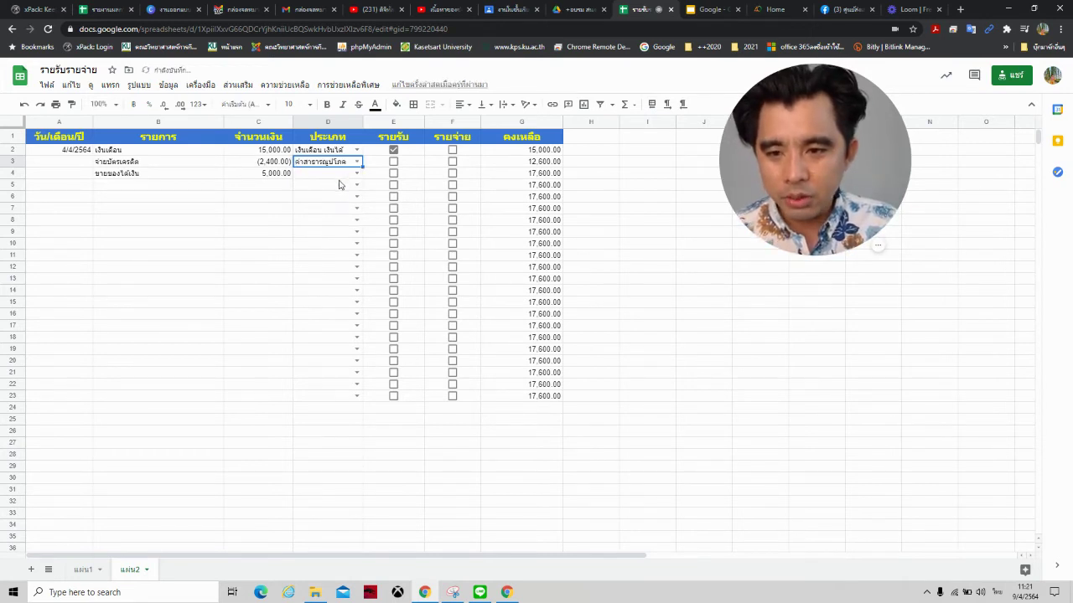
left_click(355, 174)
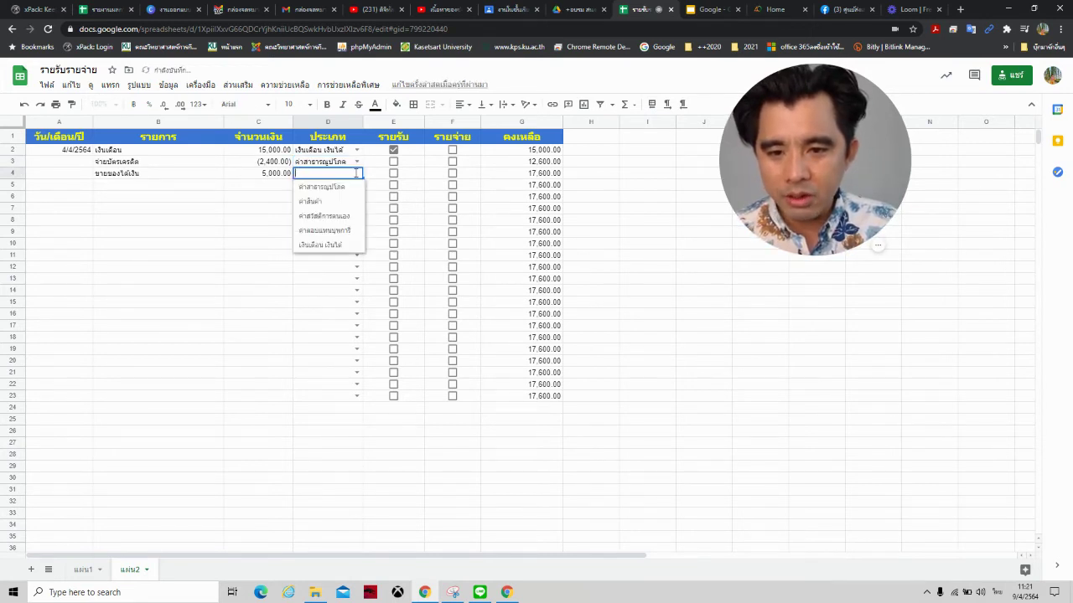
left_click(328, 251)
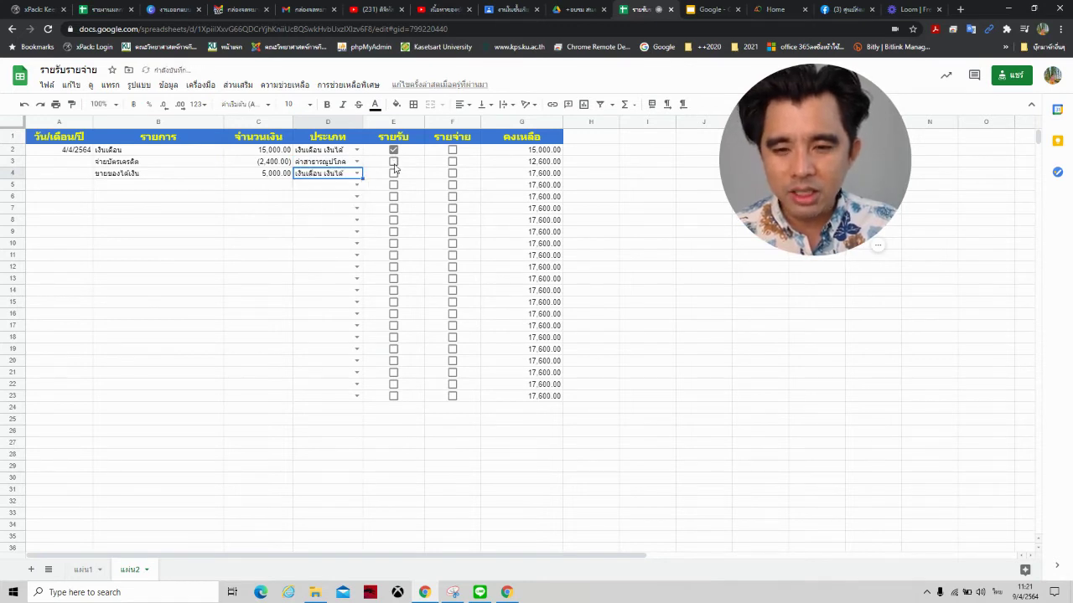
- Tick the รายจ่าย checkbox for the credit card payment in row 3 and the รายรับ checkbox for the sale in row 4
left_click(452, 162)
left_click(394, 173)
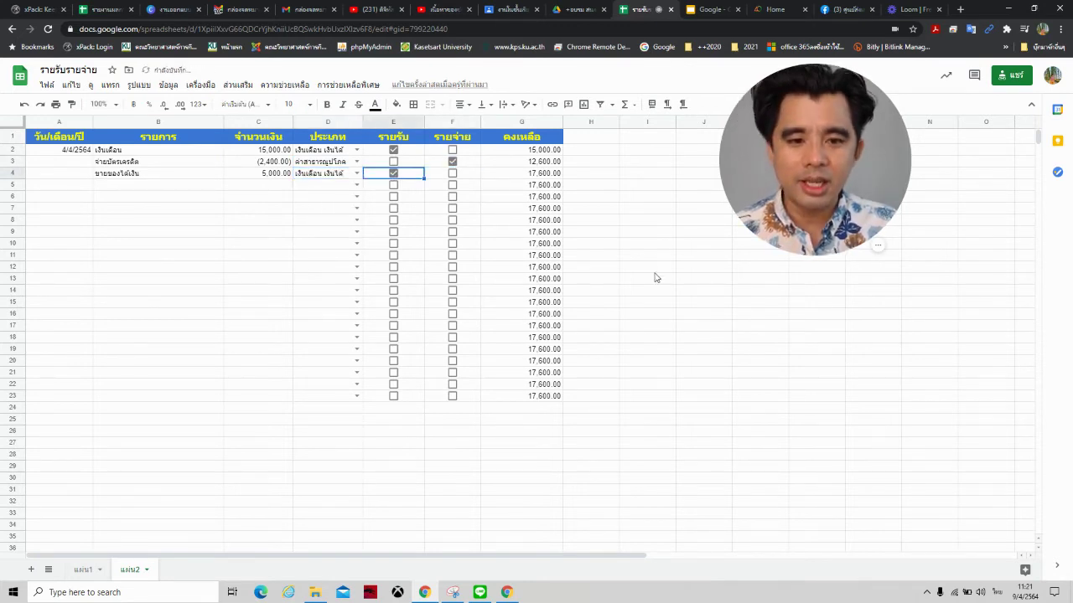
left_click(656, 278)
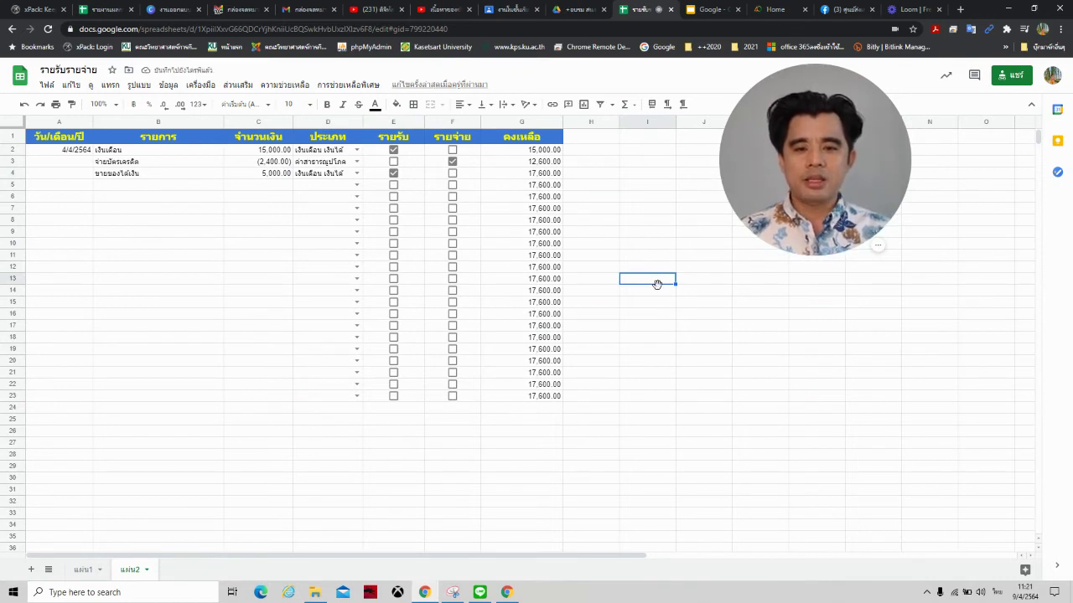
left_click_drag(806, 141, 868, 238)
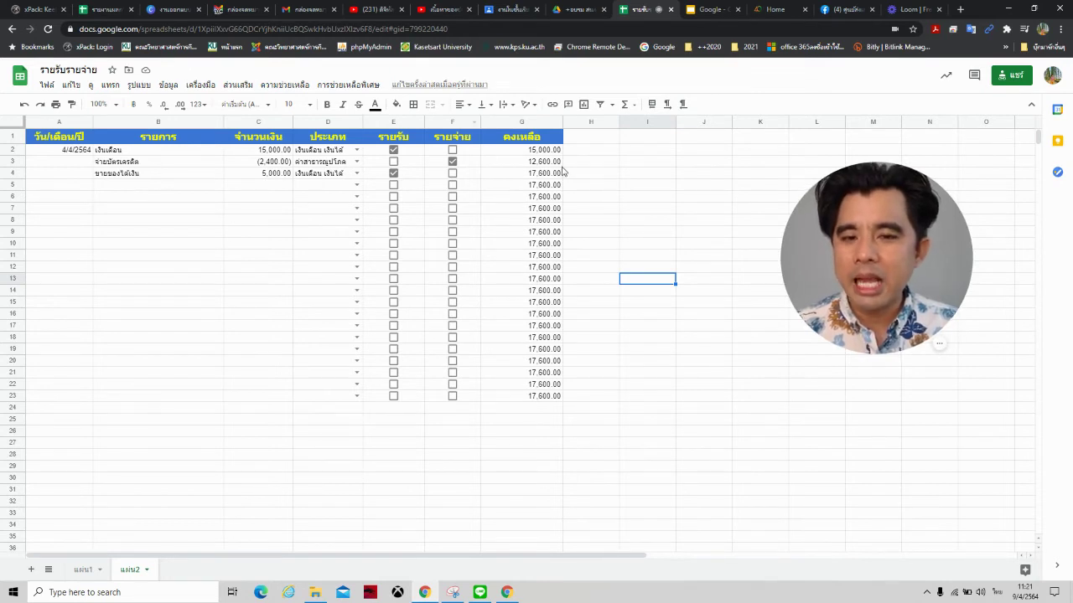
left_click_drag(910, 216, 861, 205)
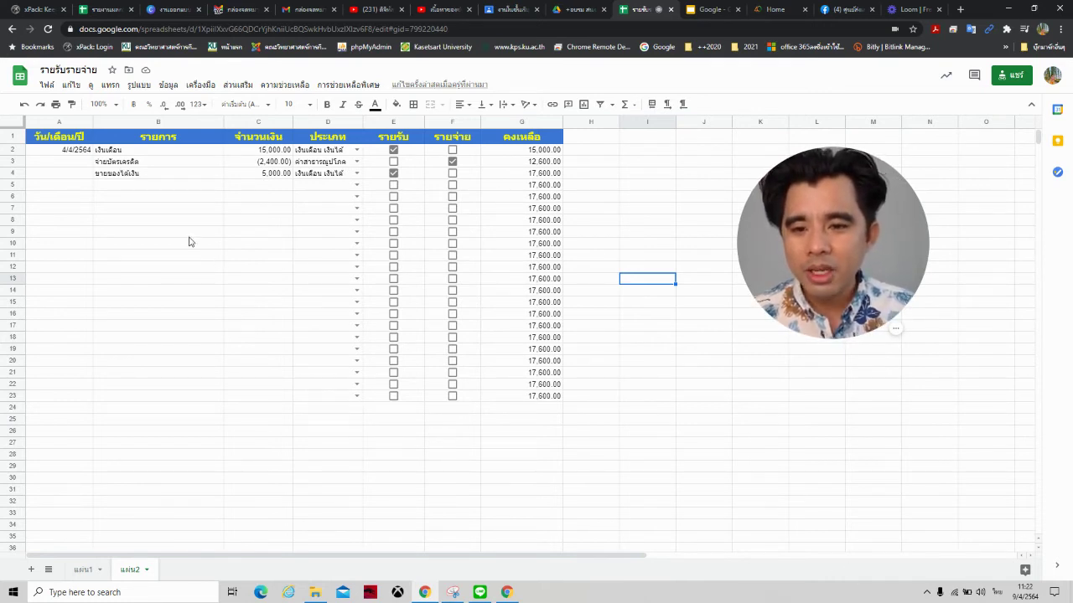
- Insert a column chart of รายการ against จำนวนเงิน from B1:C4 and place it below the entries, starting near row 14
left_click(158, 122)
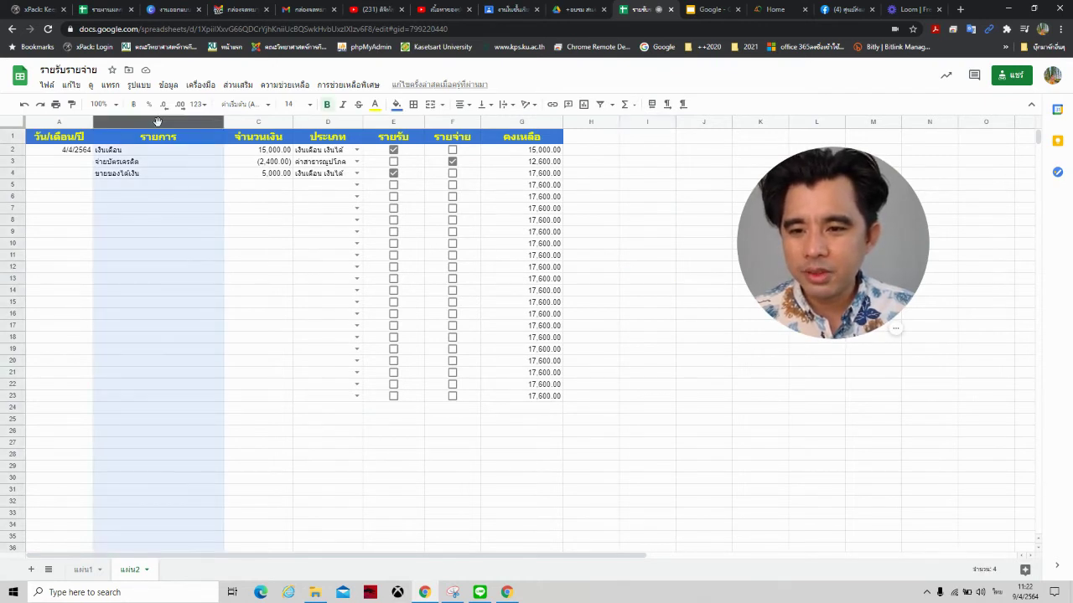
left_click(161, 161)
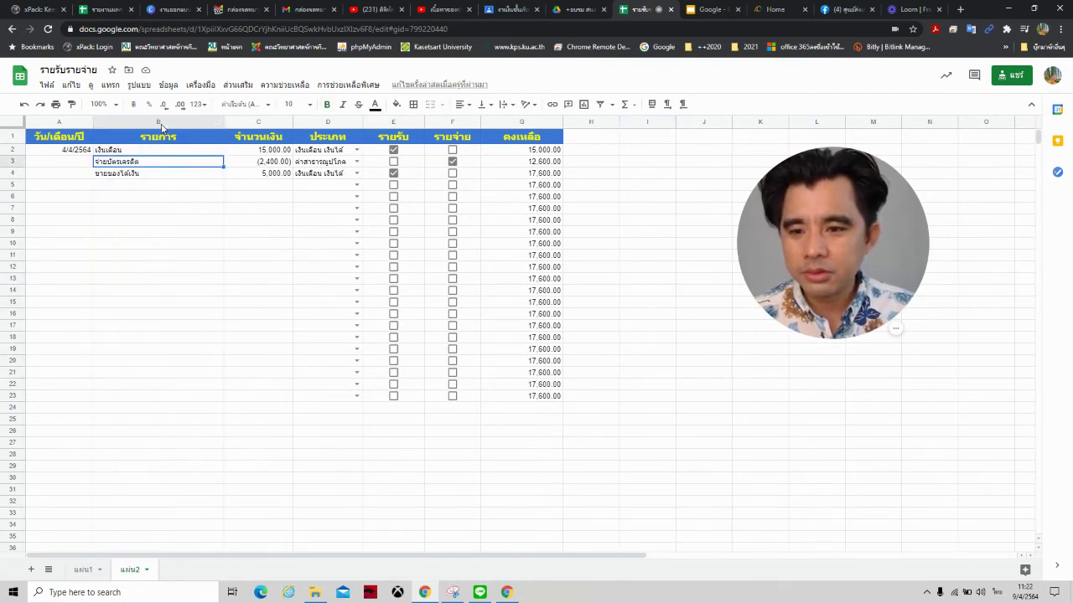
left_click(162, 124)
left_click(163, 139)
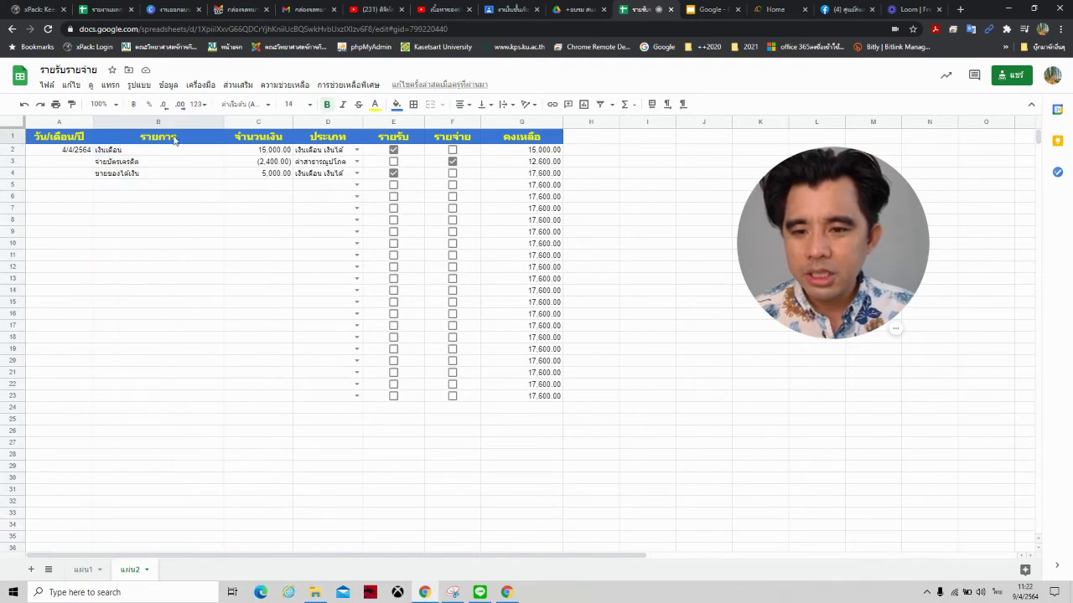
left_click_drag(172, 149, 272, 177)
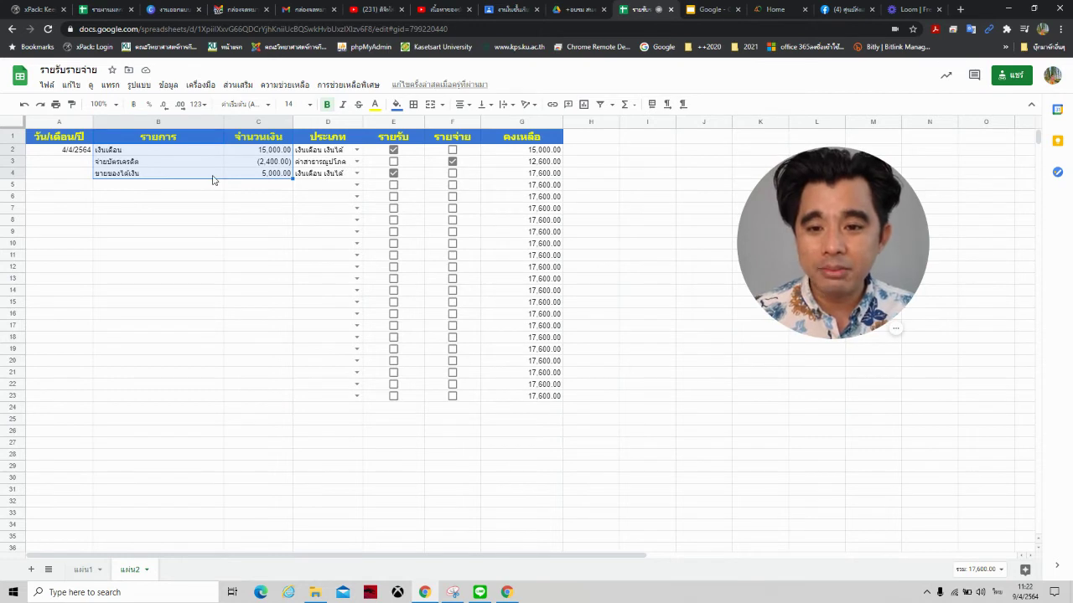
left_click(586, 109)
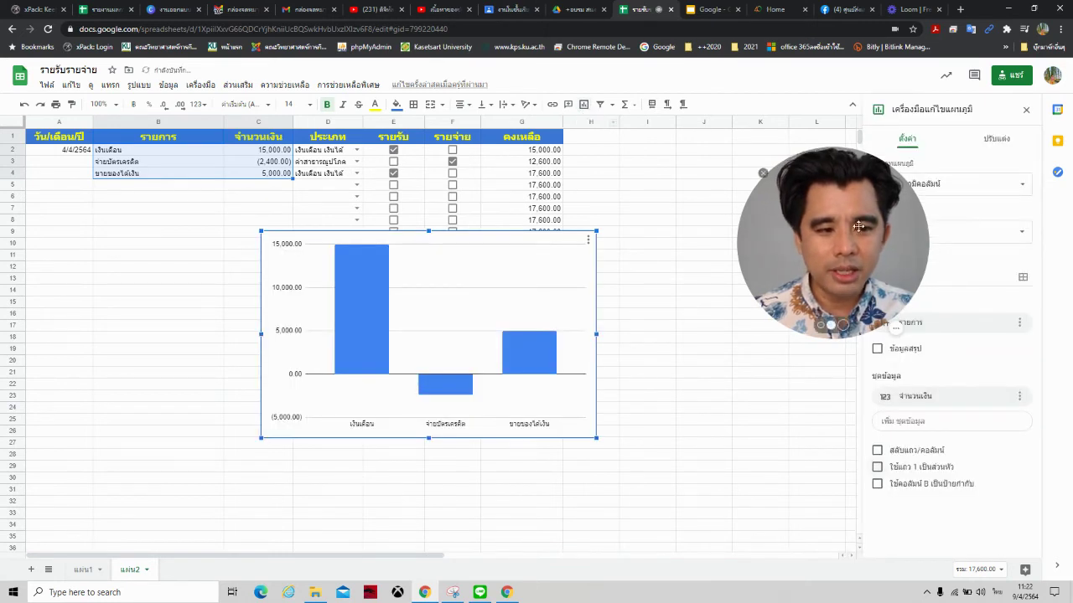
left_click_drag(859, 224, 707, 221)
left_click_drag(457, 323, 314, 347)
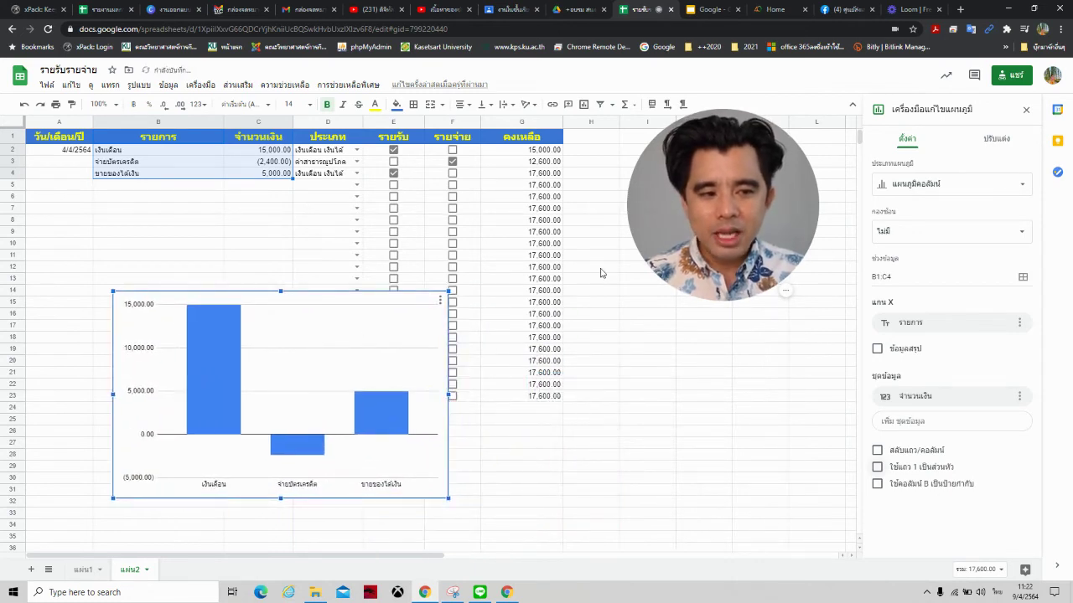
- Try the doughnut and pie chart types on the chart and return it to a column chart
left_click(1022, 188)
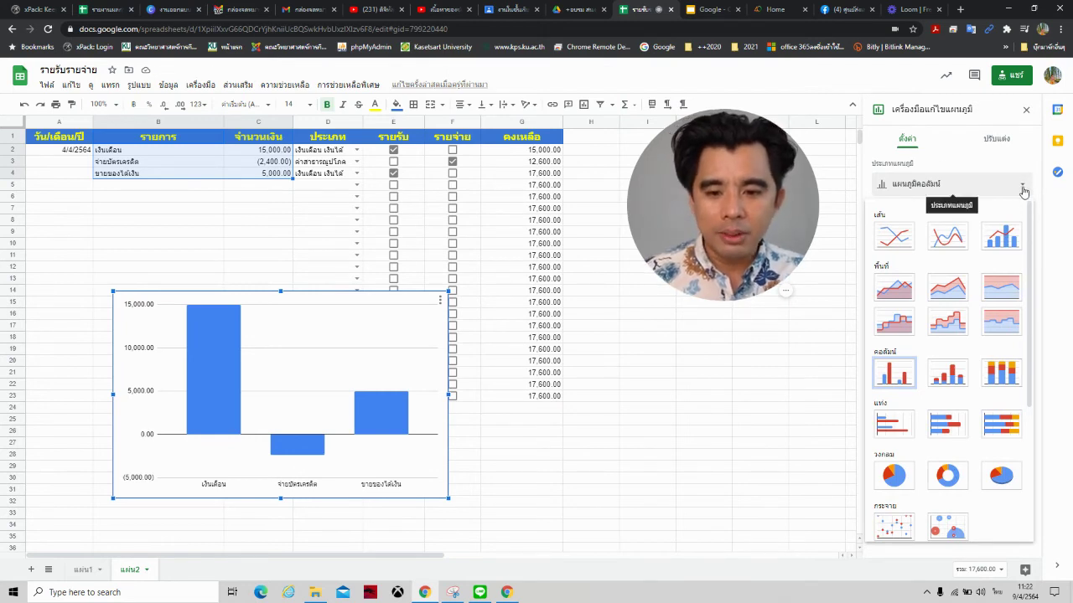
left_click(947, 476)
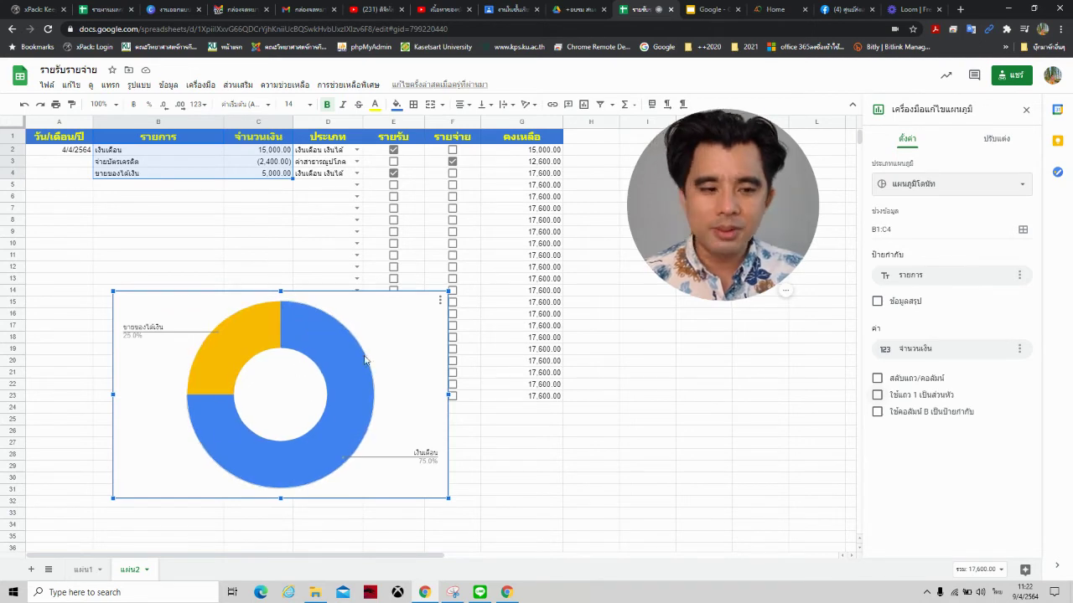
left_click(1006, 184)
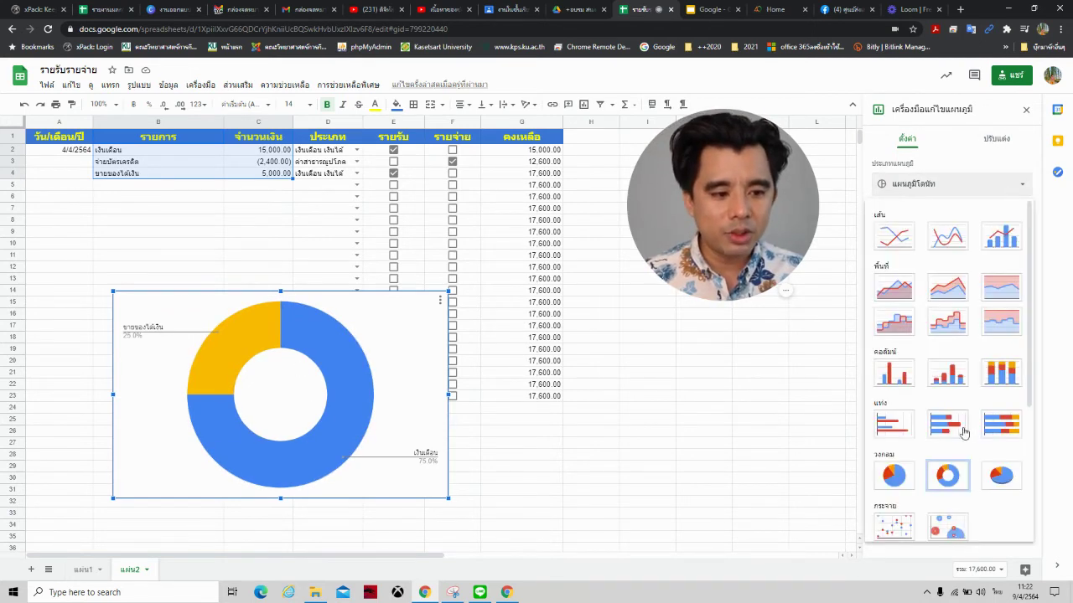
left_click(895, 476)
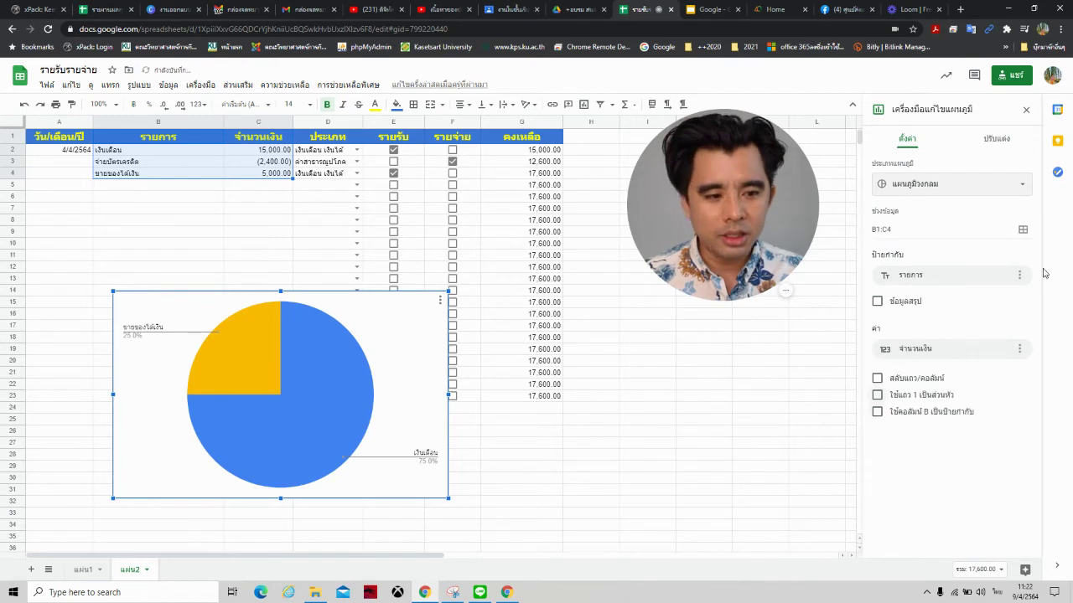
left_click(1010, 188)
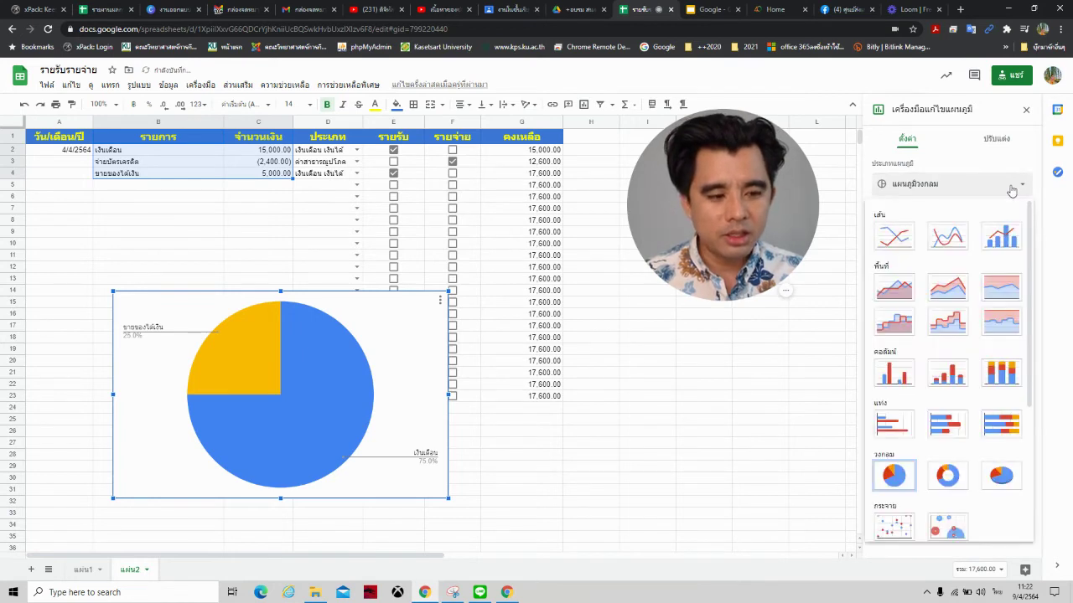
left_click(894, 374)
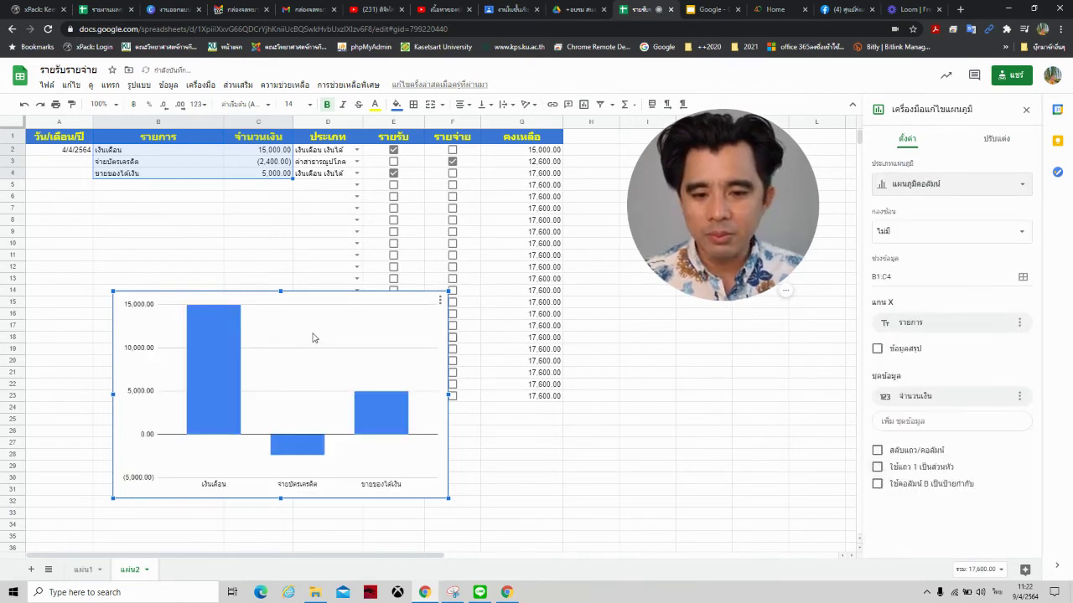
- Move the column chart beside the table, starting around H4, and close the chart editor
left_click_drag(311, 335, 780, 209)
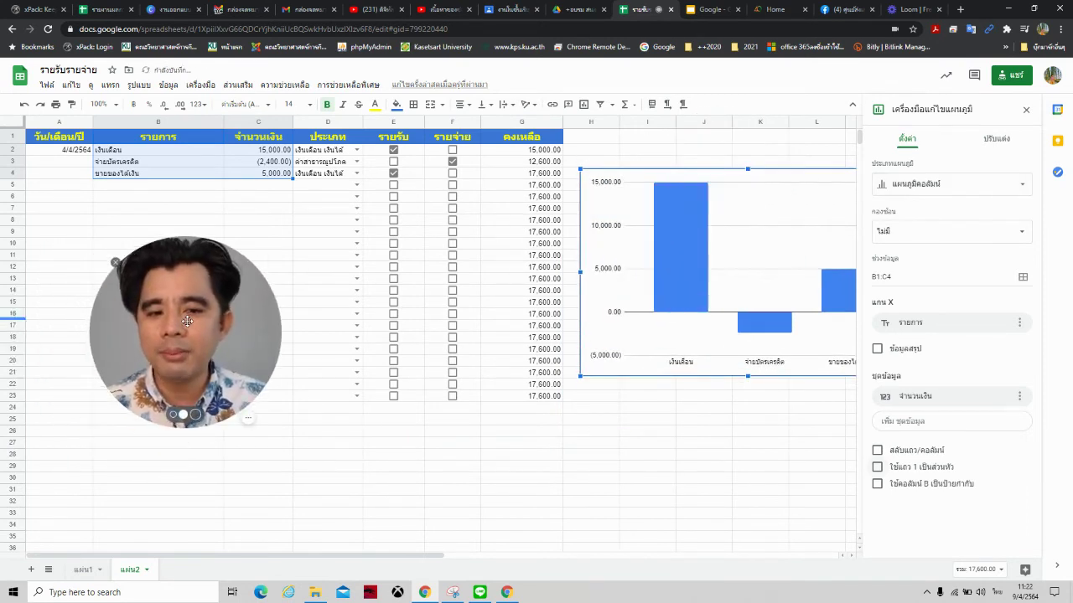
left_click(717, 457)
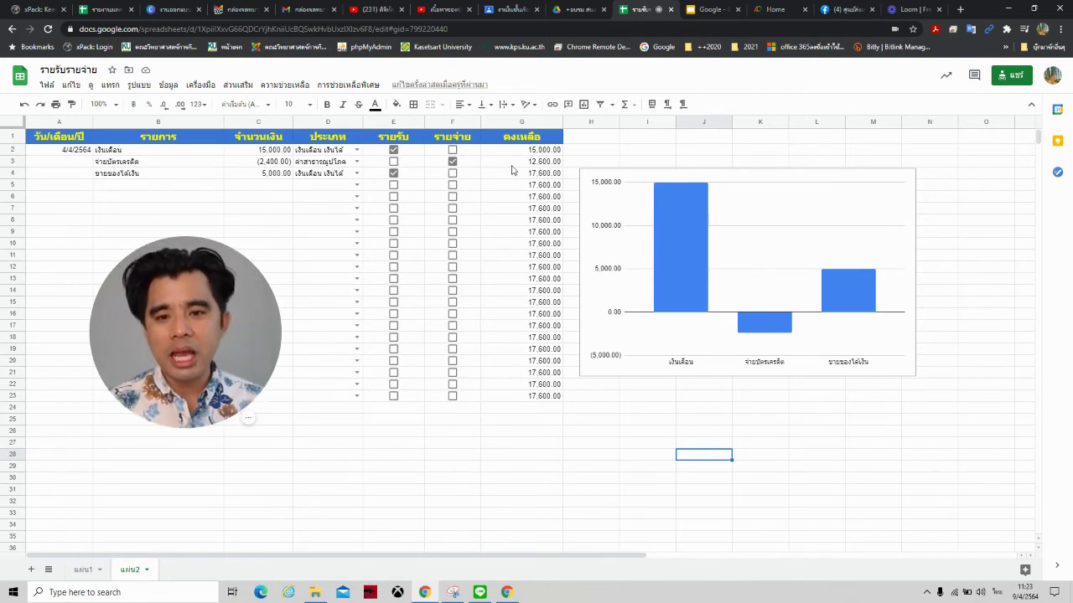
- Publish the entire spreadsheet (ทั้งเอกสาร) to the web as a web page (หน้าเว็บ) and confirm the publication
left_click(47, 84)
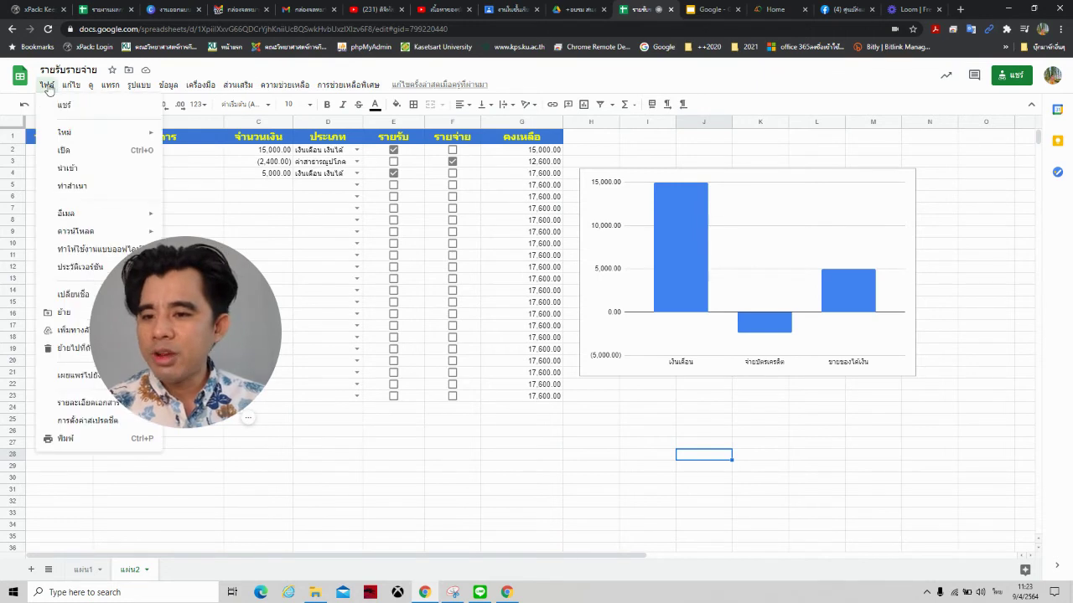
left_click_drag(249, 327, 797, 198)
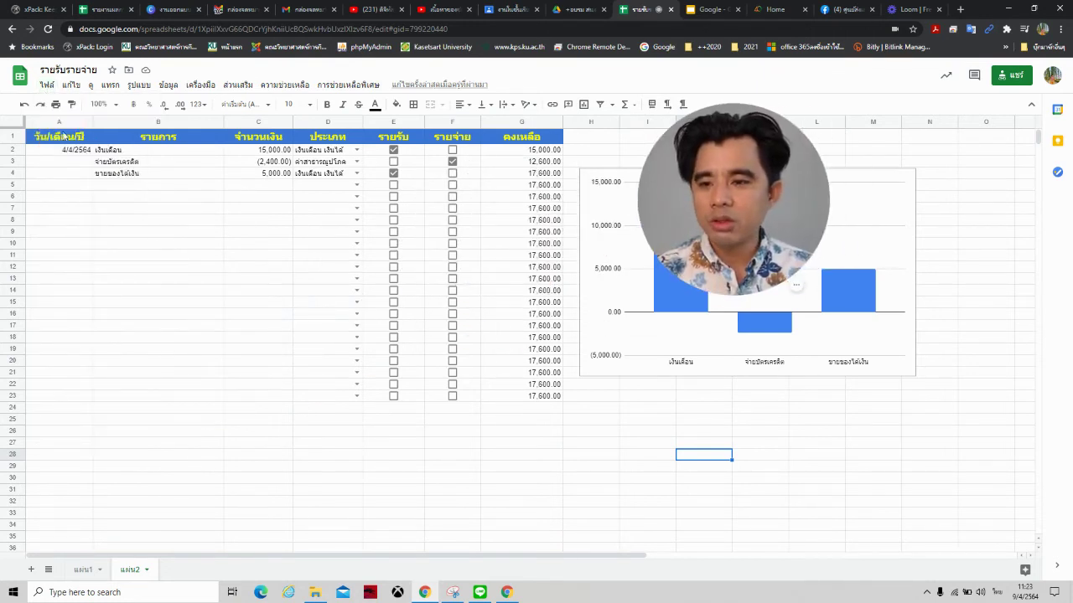
left_click(45, 86)
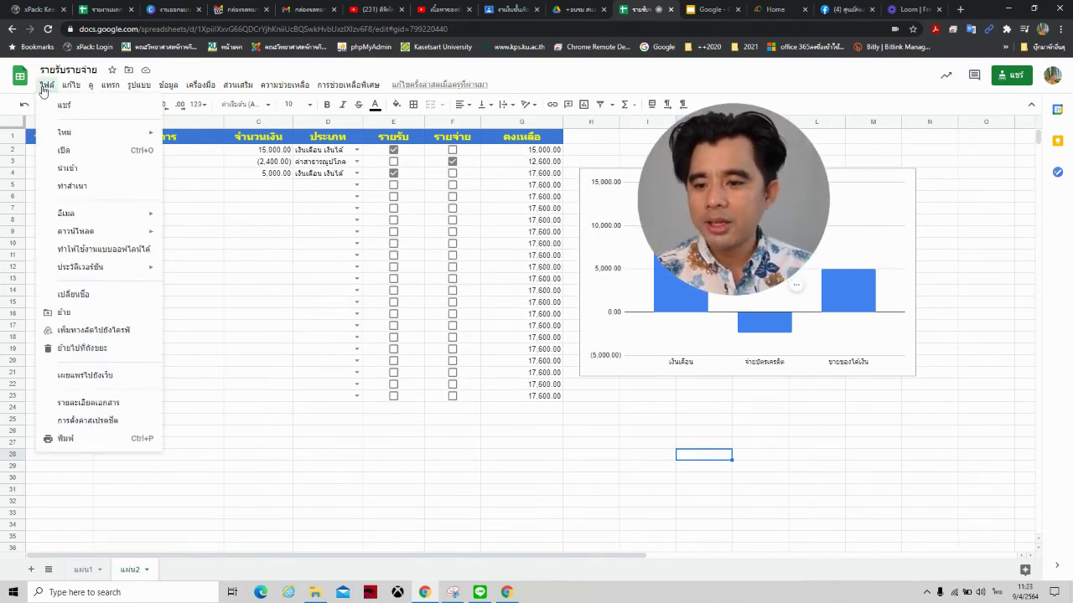
left_click(106, 379)
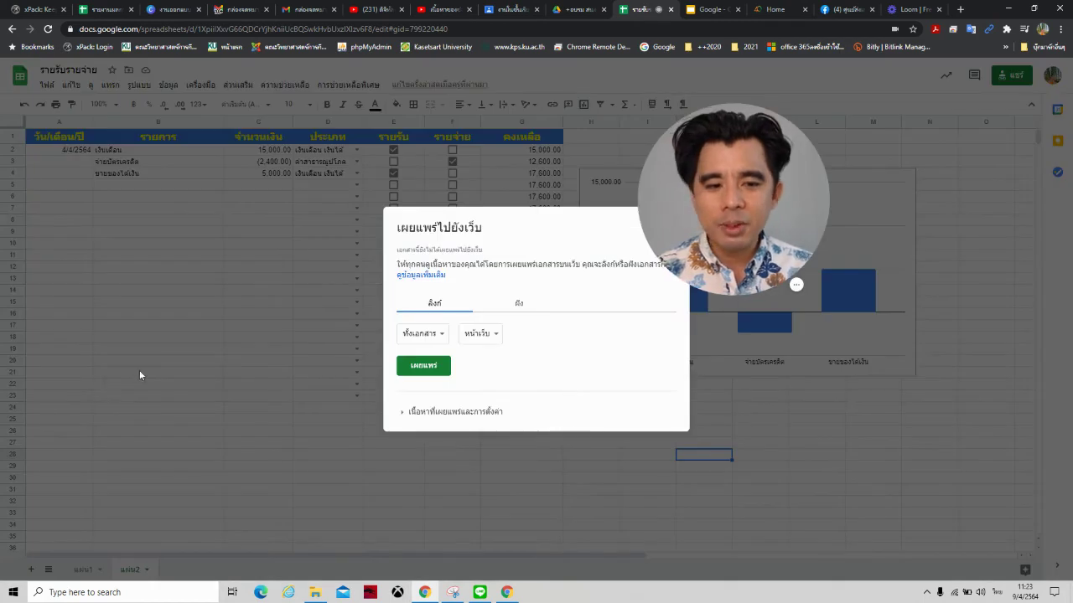
left_click_drag(824, 150, 973, 118)
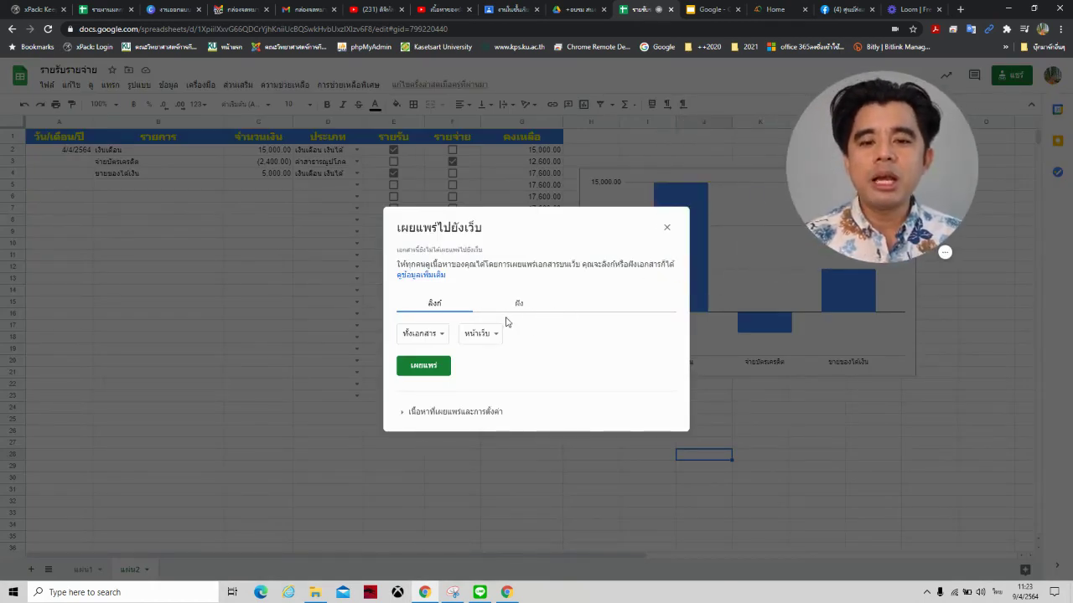
left_click(426, 369)
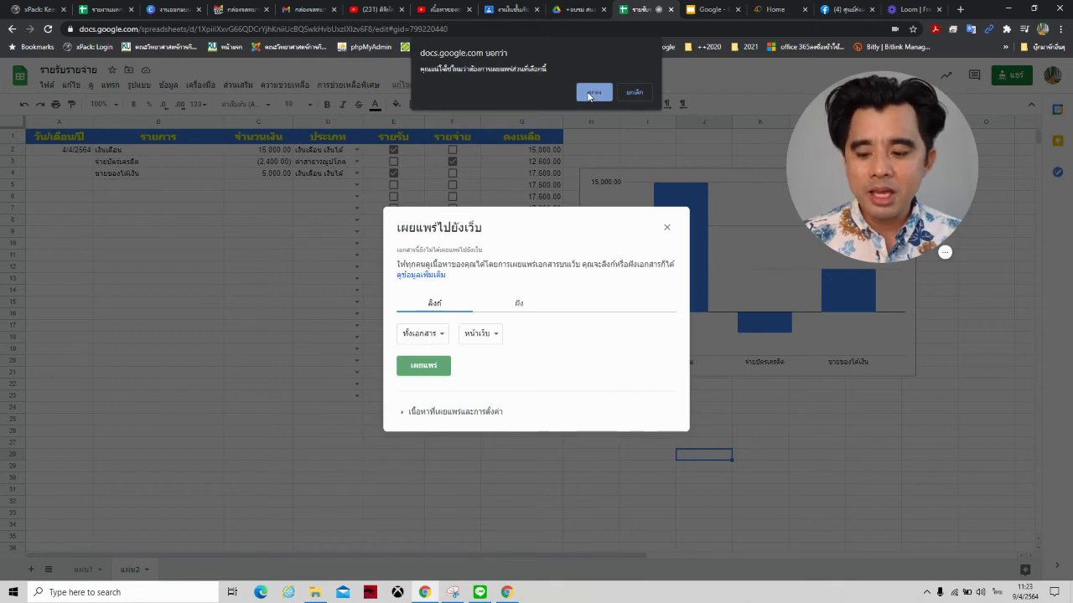
left_click(593, 92)
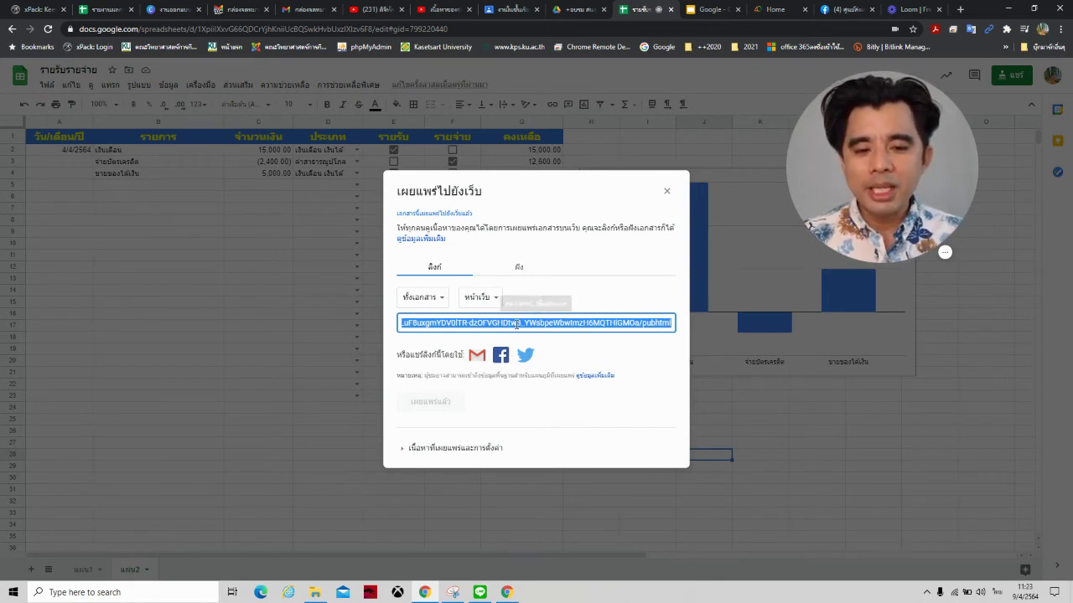
- Open the published link in a new tab and view the published versions of แผ่น1 and แผ่น2
right_click(515, 327)
left_click(589, 349)
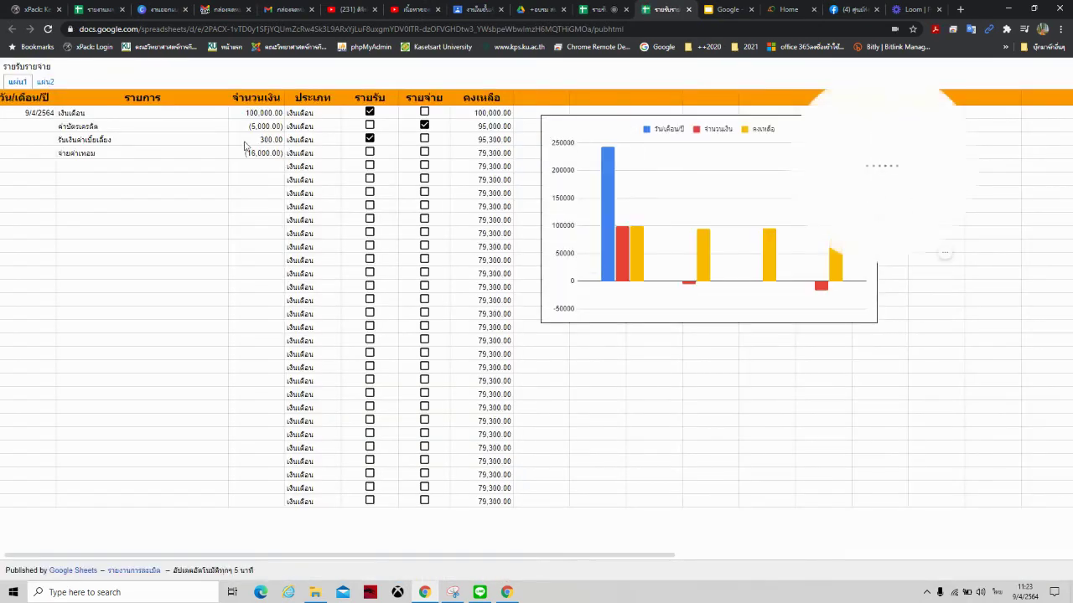
left_click(44, 82)
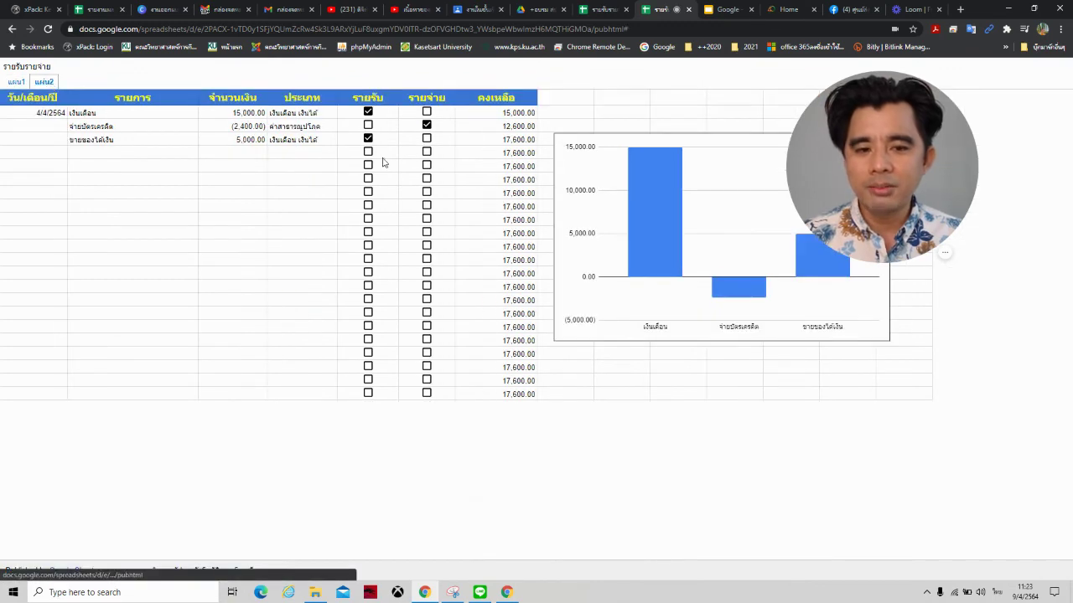
left_click(17, 82)
left_click(45, 81)
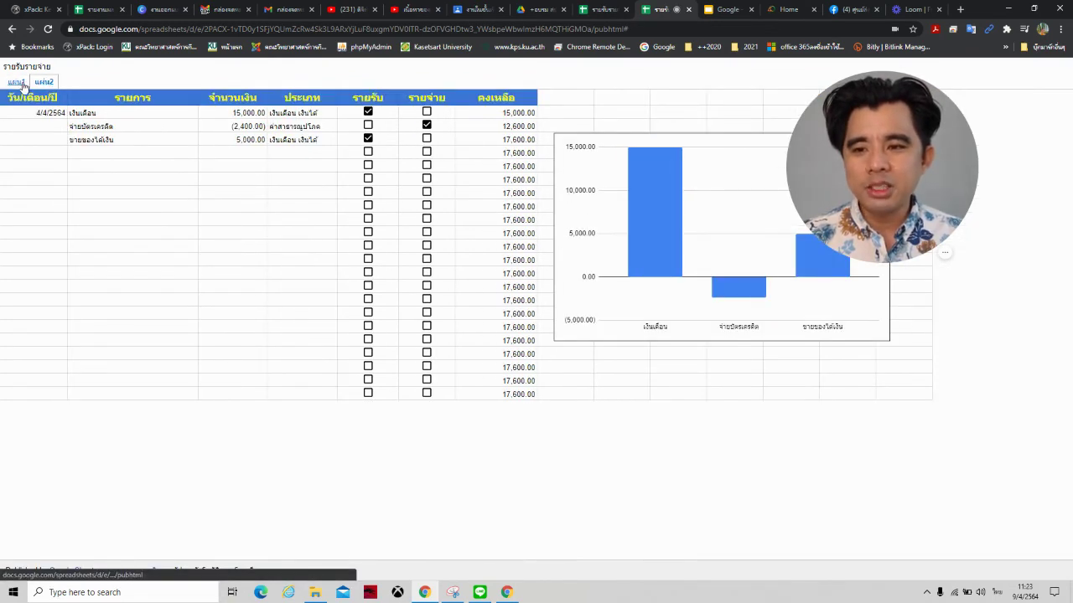
left_click(17, 82)
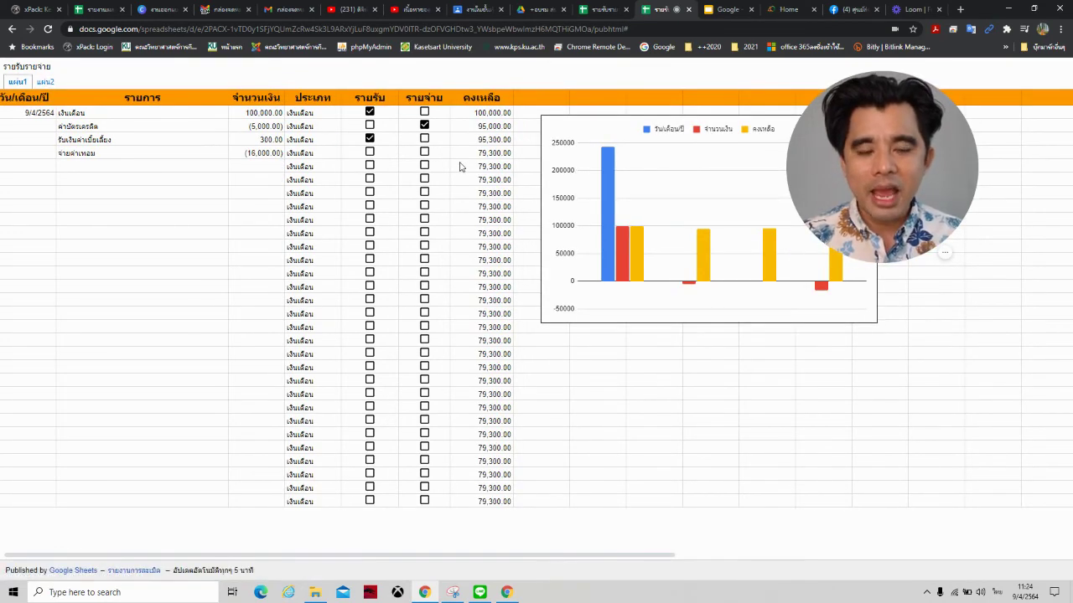
- Set the publish link to แผ่น2 only, and reload and close the earlier published page
left_click(601, 11)
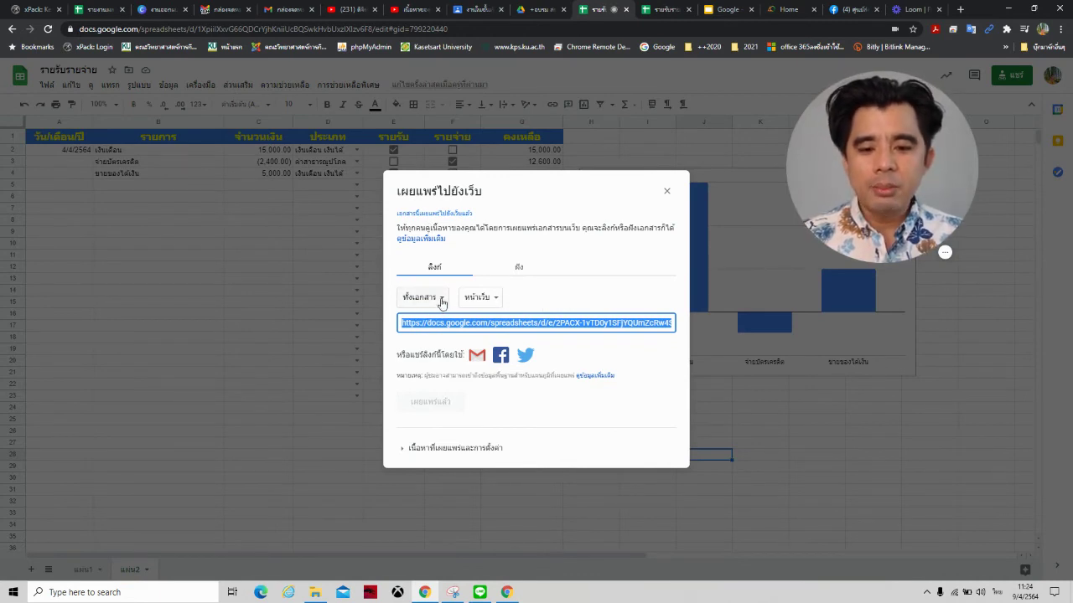
left_click(443, 299)
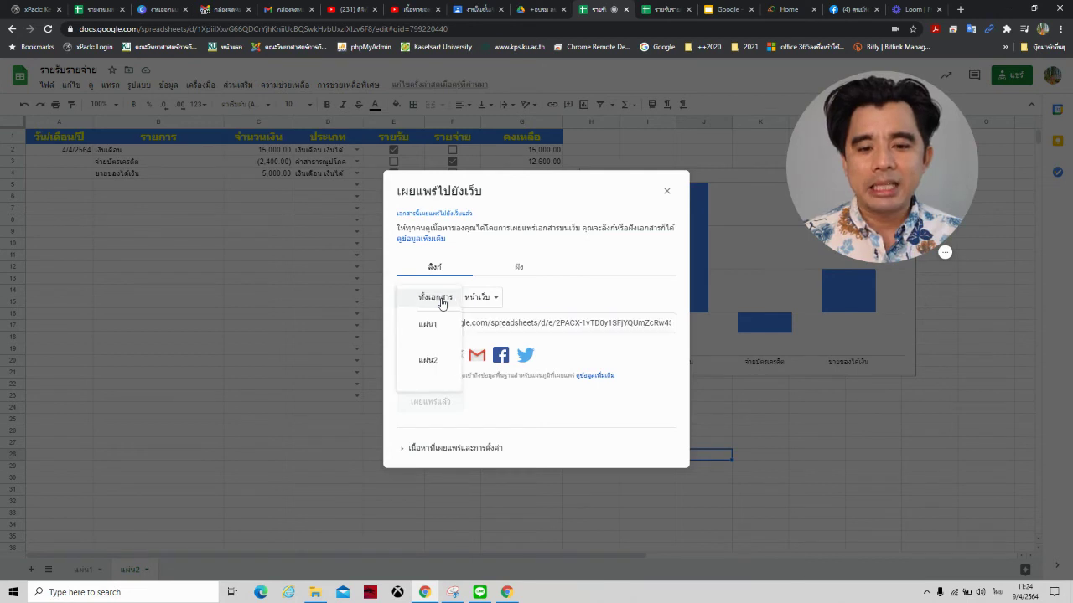
left_click(429, 361)
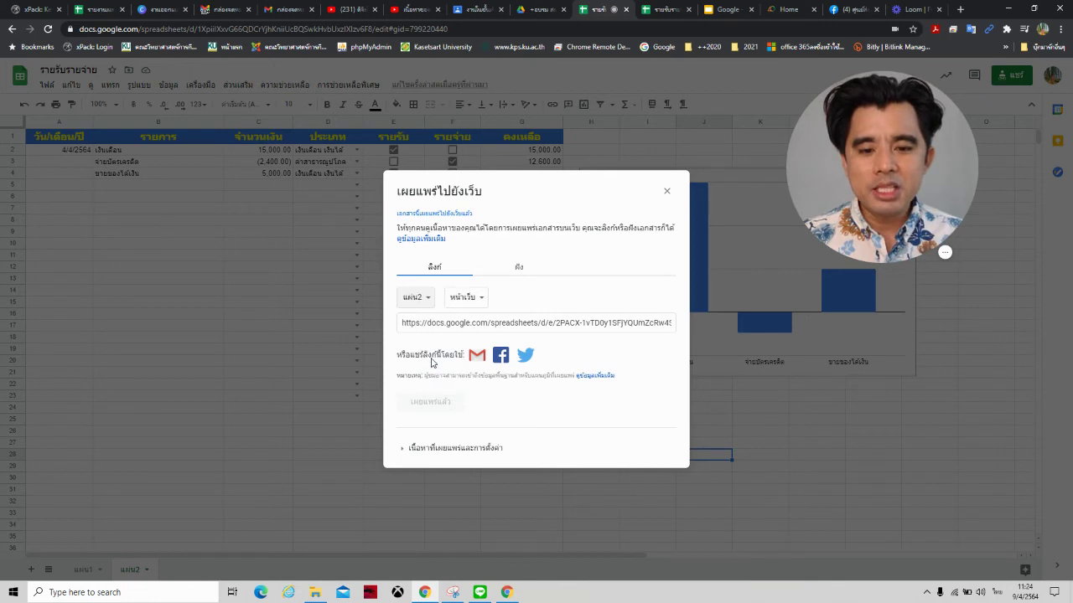
left_click(659, 11)
left_click(48, 30)
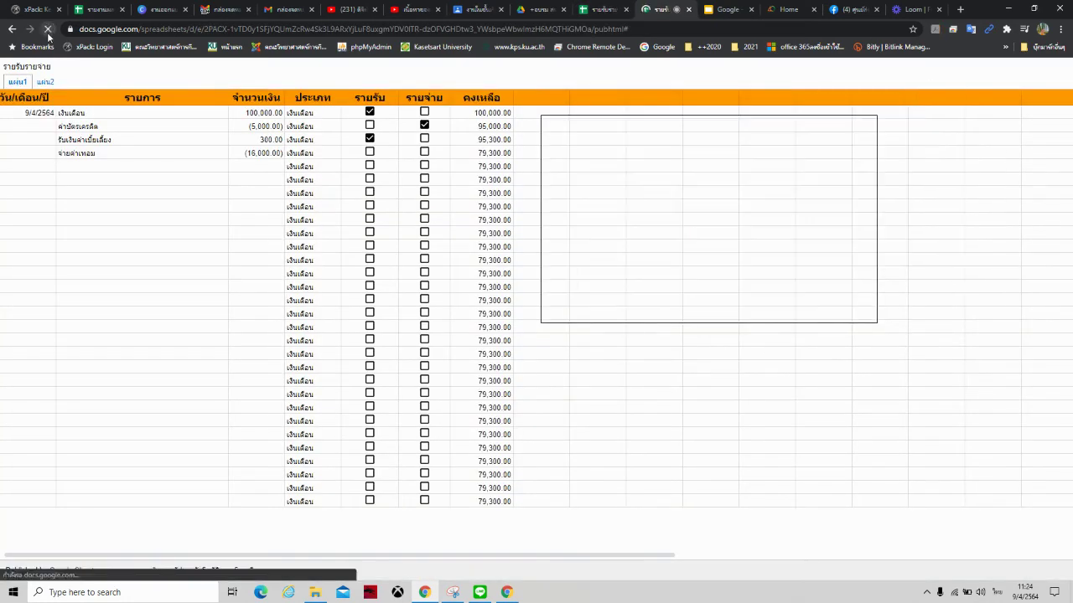
left_click(688, 10)
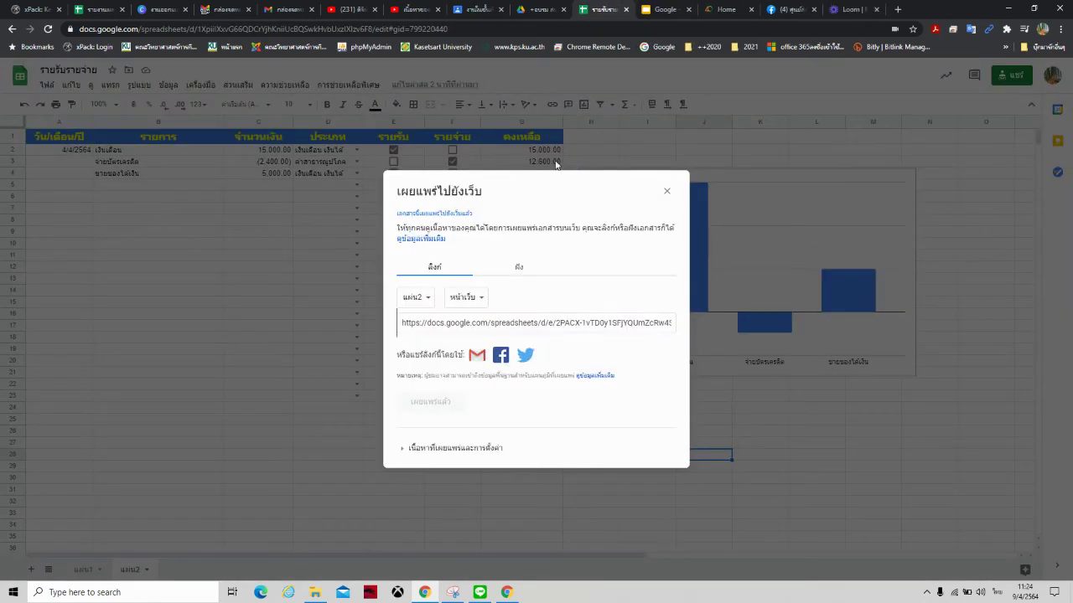
- Expand the published content settings and limit the published content from the entire document to แผ่น2
left_click(432, 449)
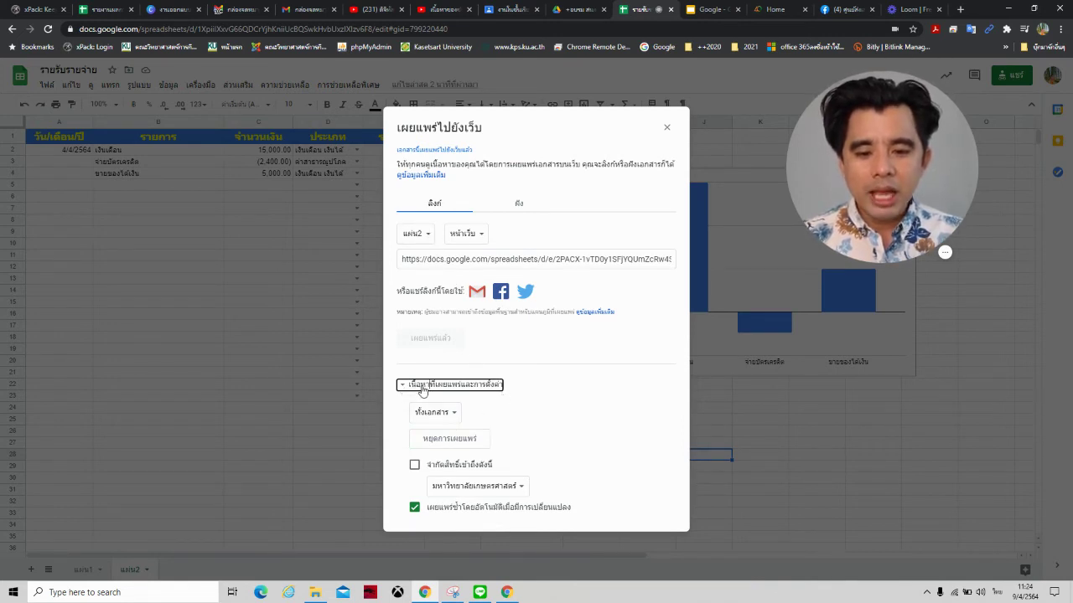
left_click(455, 419)
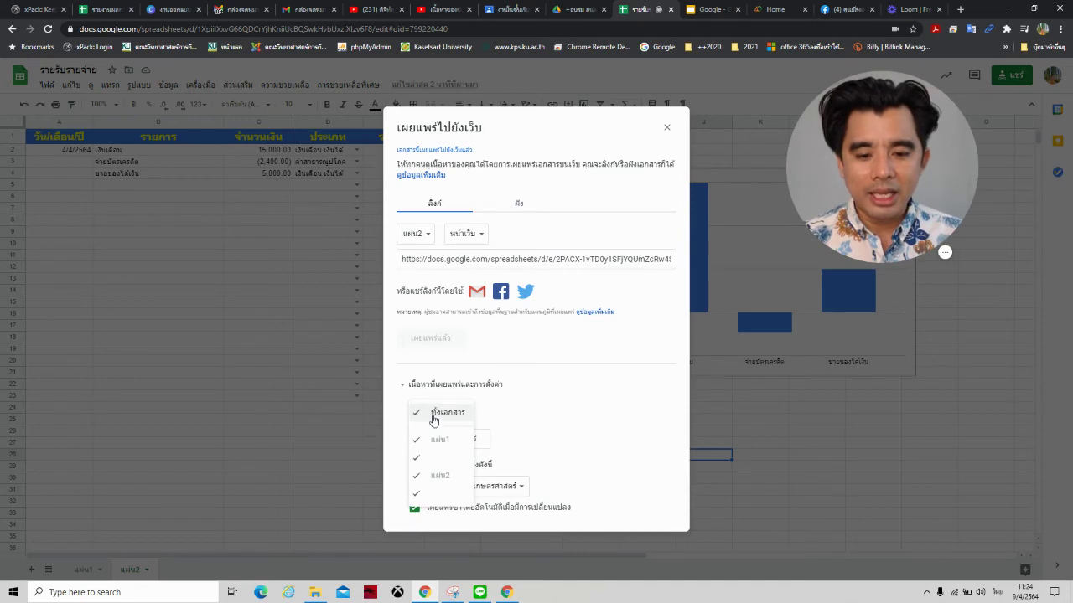
left_click(423, 416)
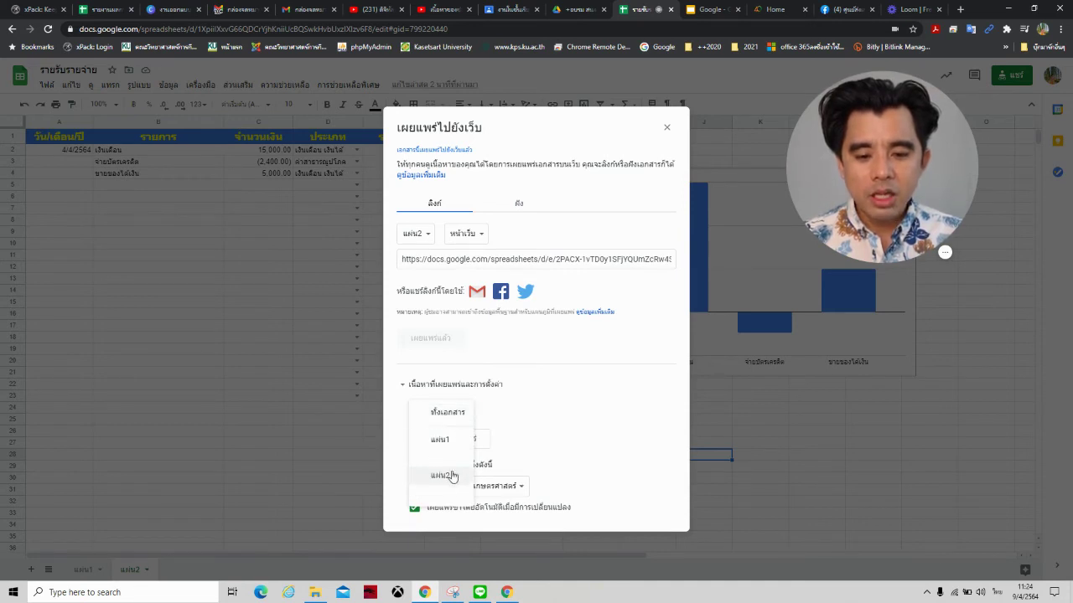
left_click(576, 425)
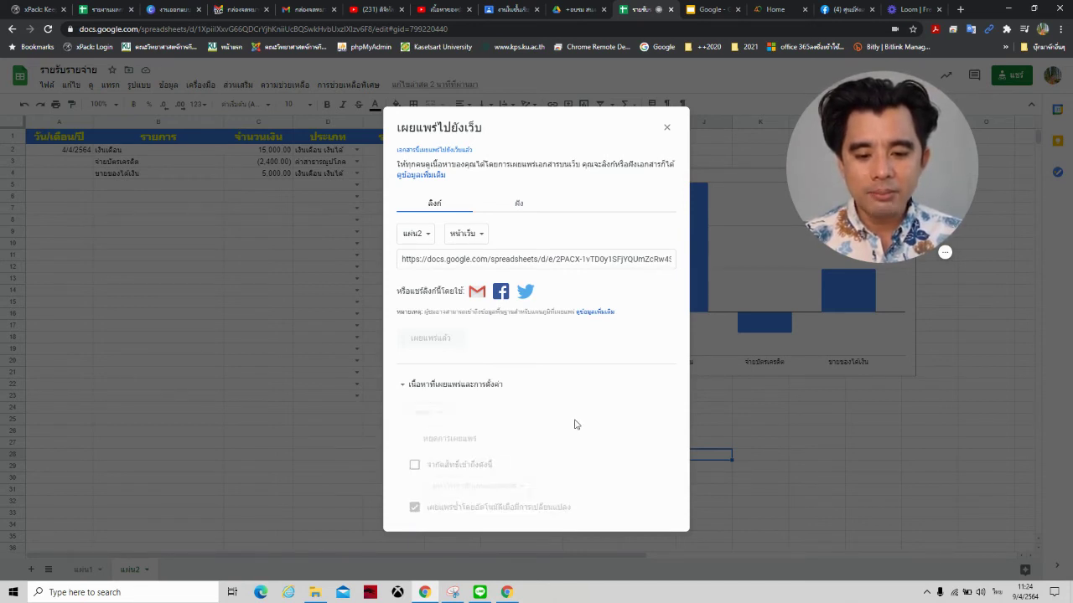
- Open the published แผ่น2 link in a new tab, view the page and close it
left_click(491, 262)
right_click(491, 262)
left_click(522, 286)
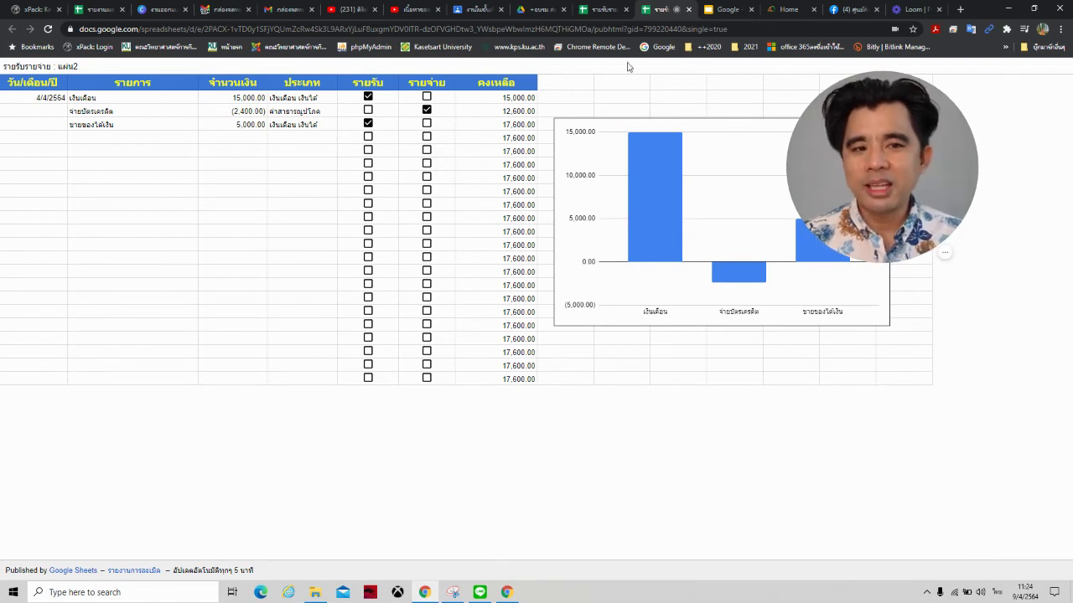
left_click(688, 9)
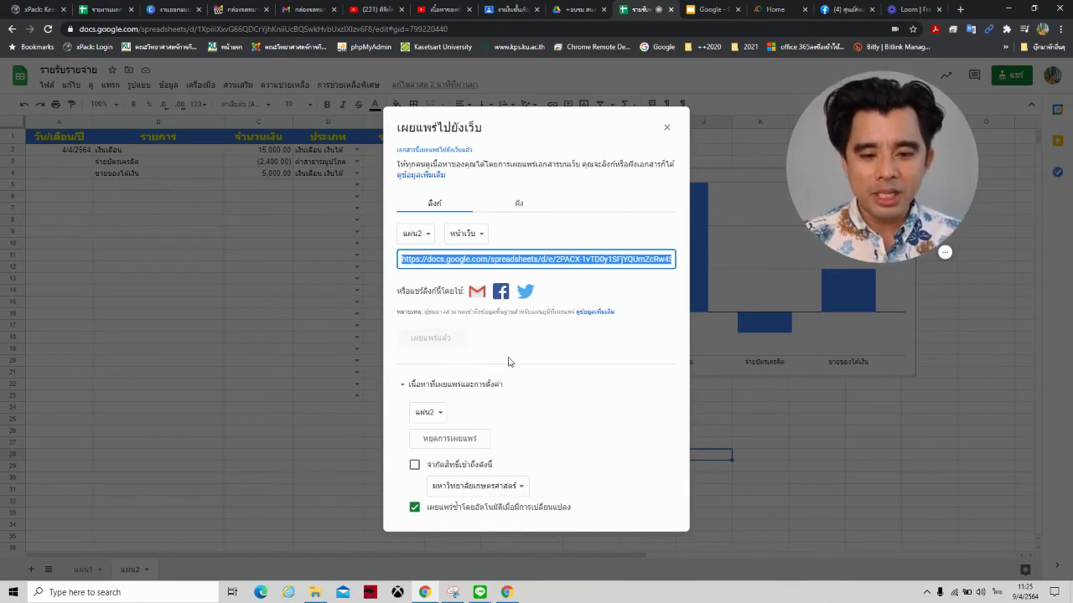
- Stop publishing the spreadsheet to the web and close the publishing dialog
left_click(458, 441)
left_click(589, 94)
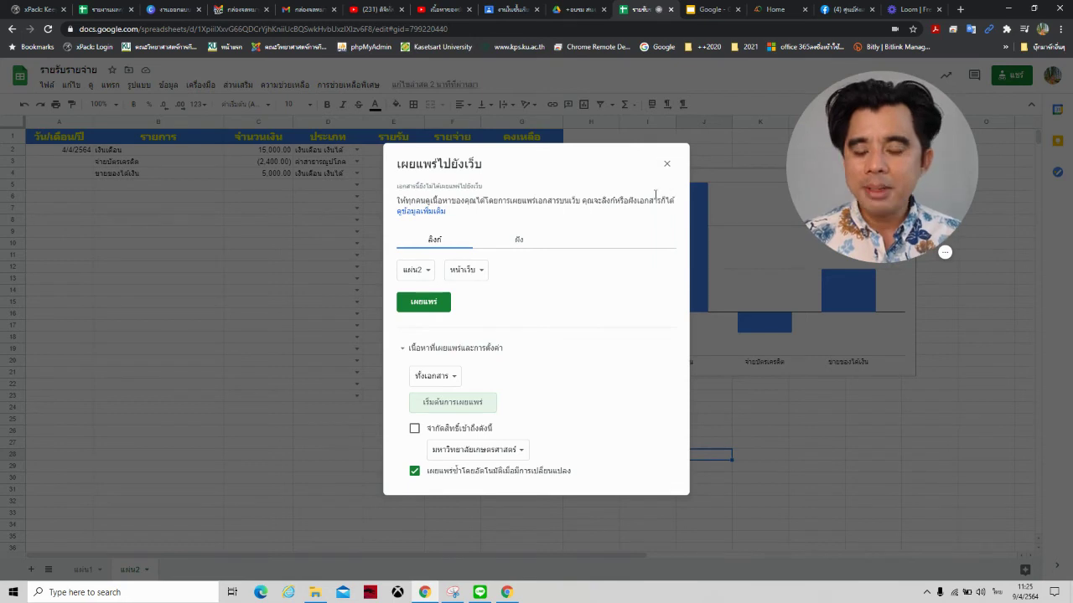
left_click(667, 164)
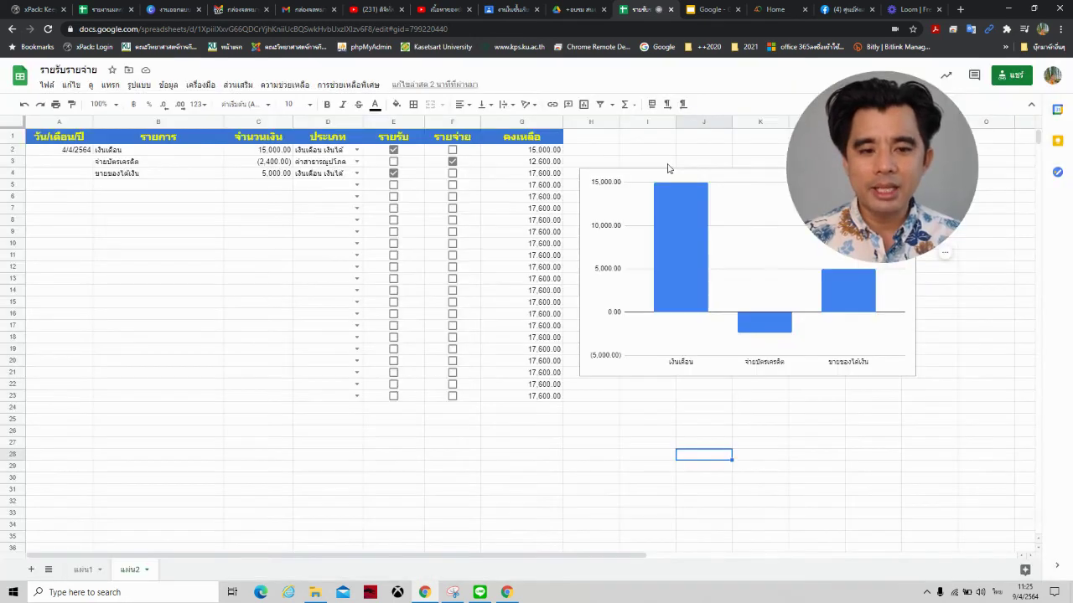
- Try adding a suggested contact as an editor (เอดิเตอร์) in the sharing dialog, and remove the contact without sending
left_click_drag(927, 159, 219, 290)
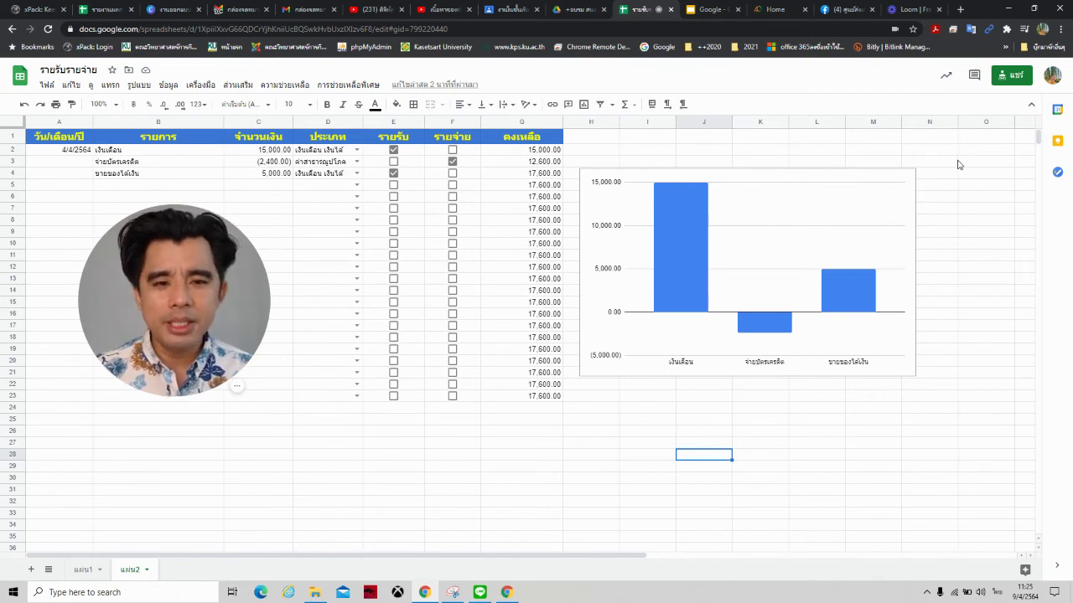
left_click(1006, 79)
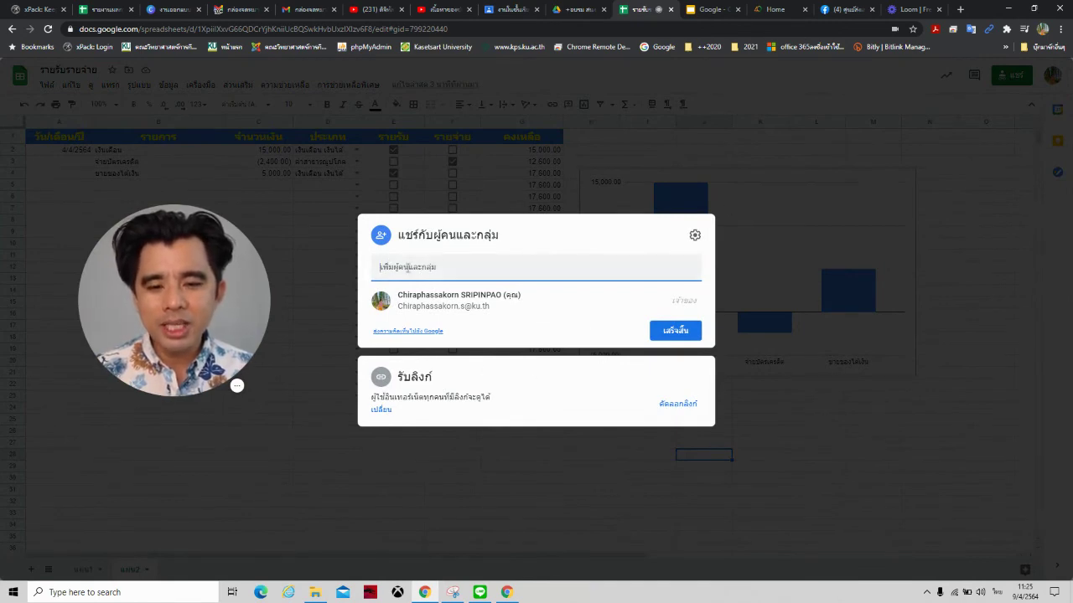
left_click(407, 267)
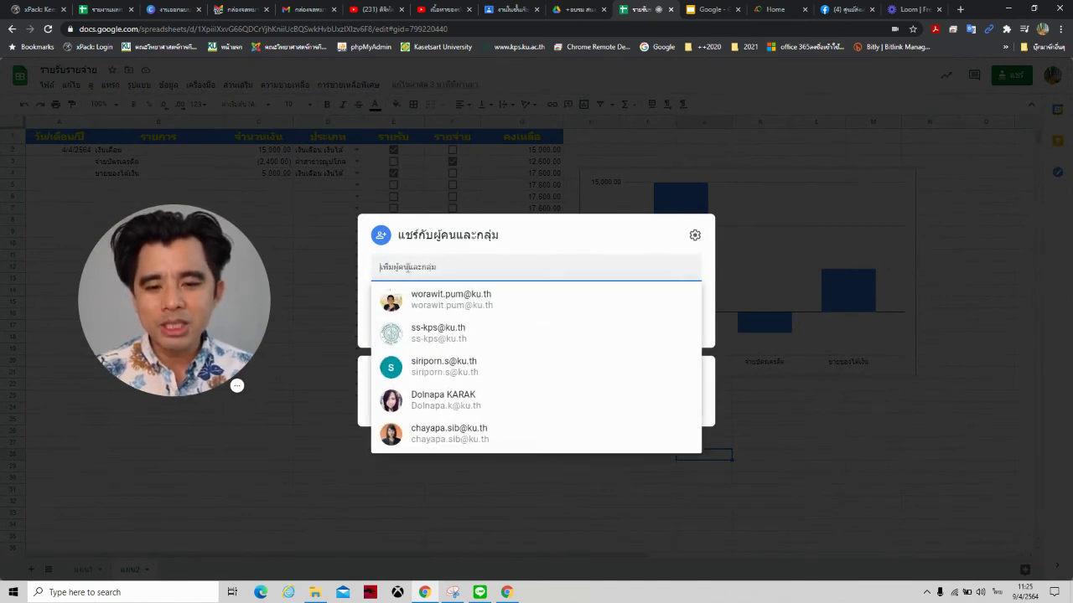
left_click(480, 302)
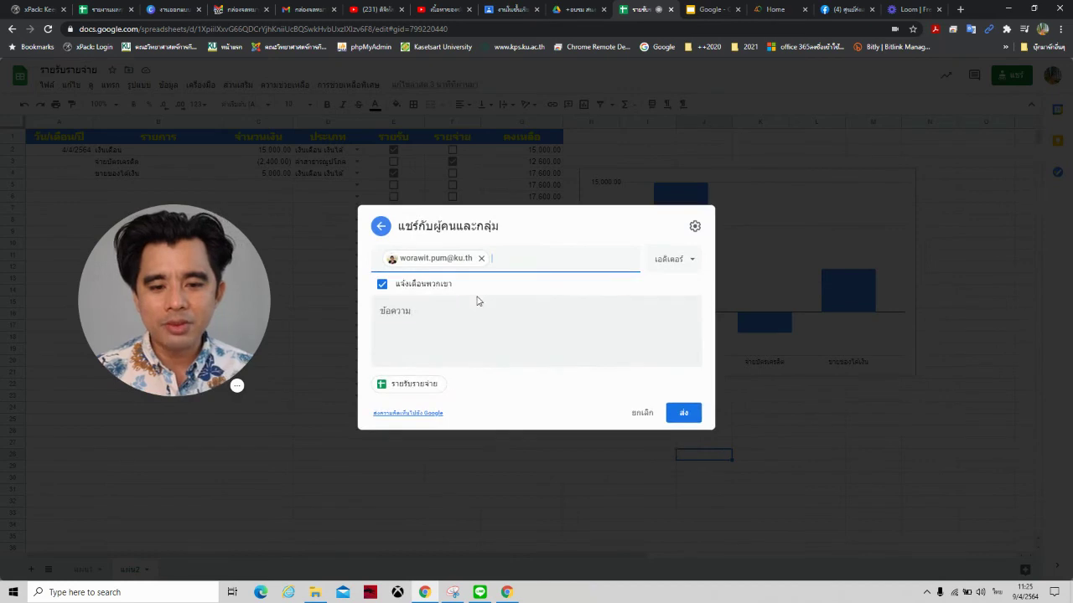
left_click(692, 260)
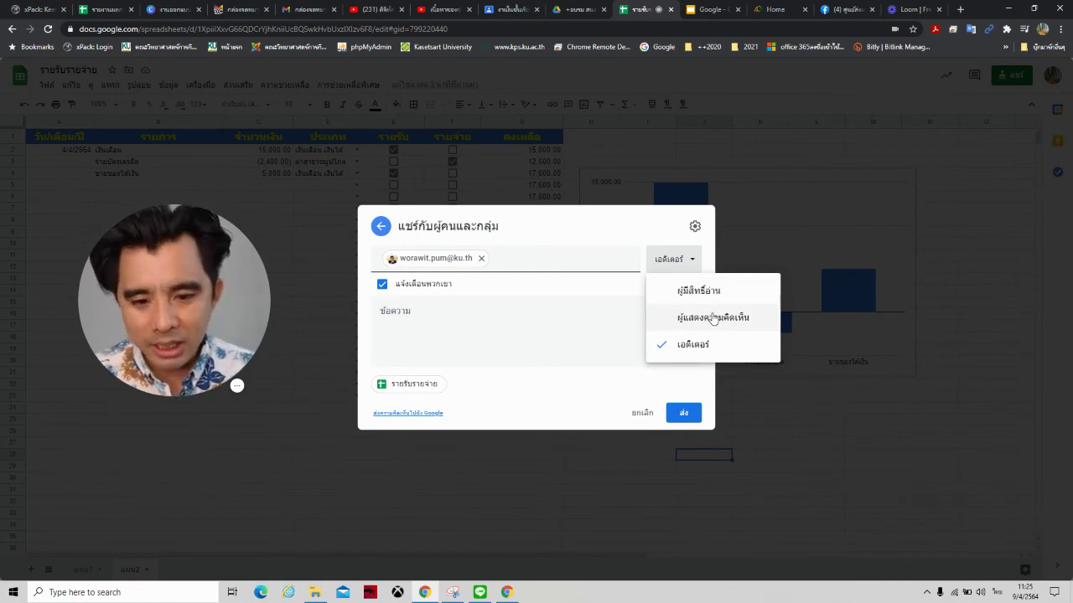
left_click(626, 381)
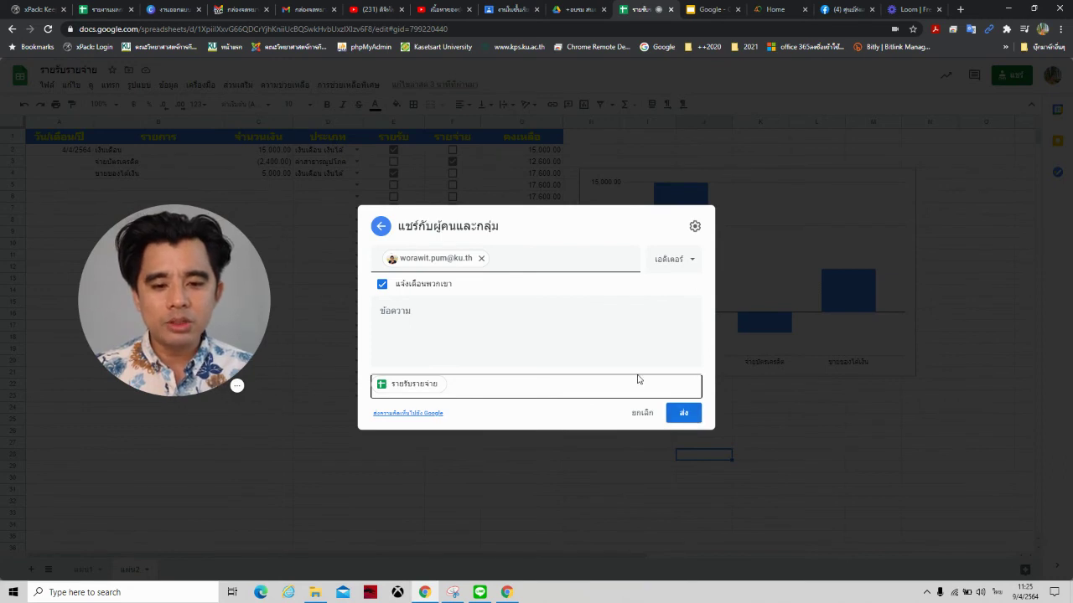
left_click(638, 348)
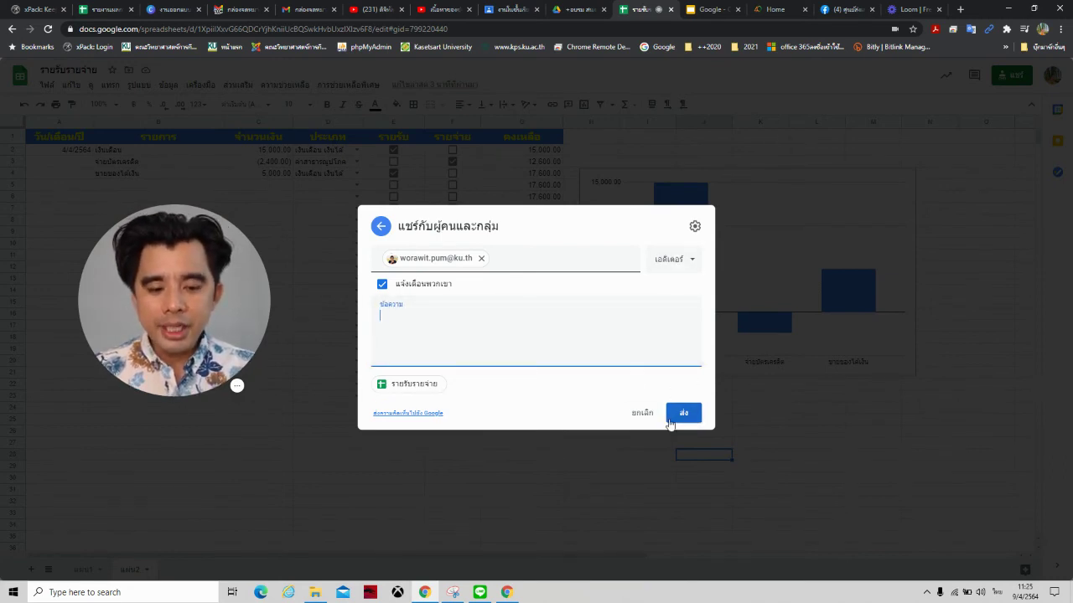
left_click(691, 259)
left_click(481, 259)
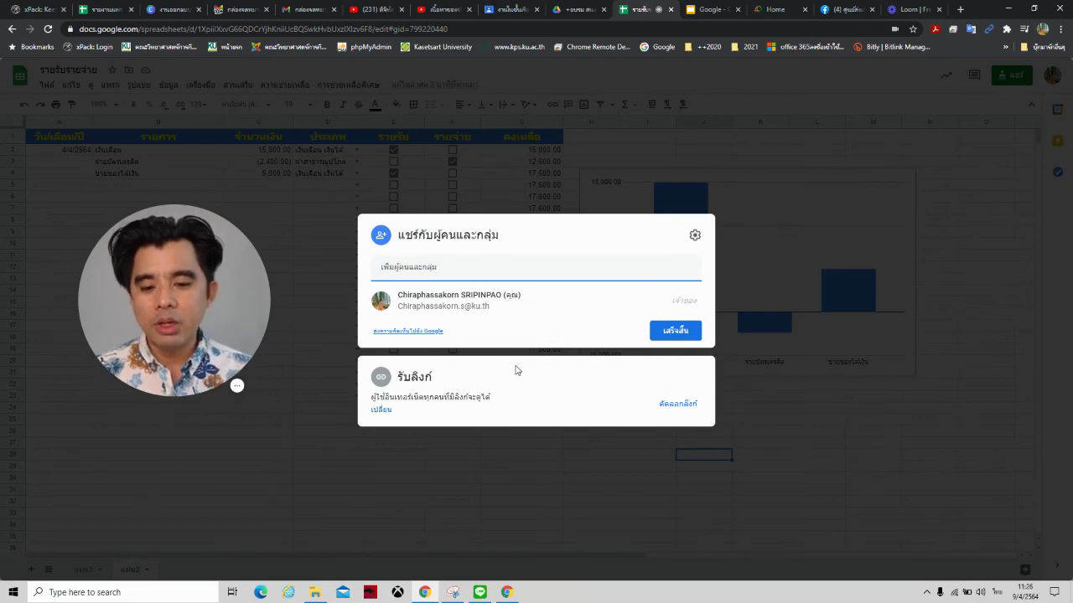
- Change the spreadsheet's general link access to จำกัด so only added people can open it
left_click(384, 414)
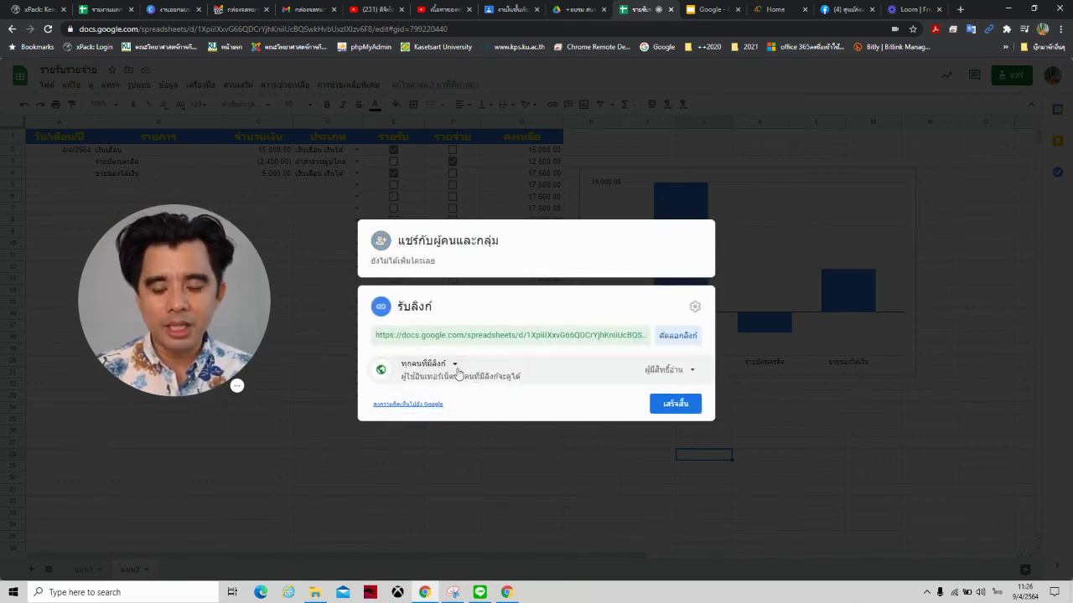
left_click(453, 371)
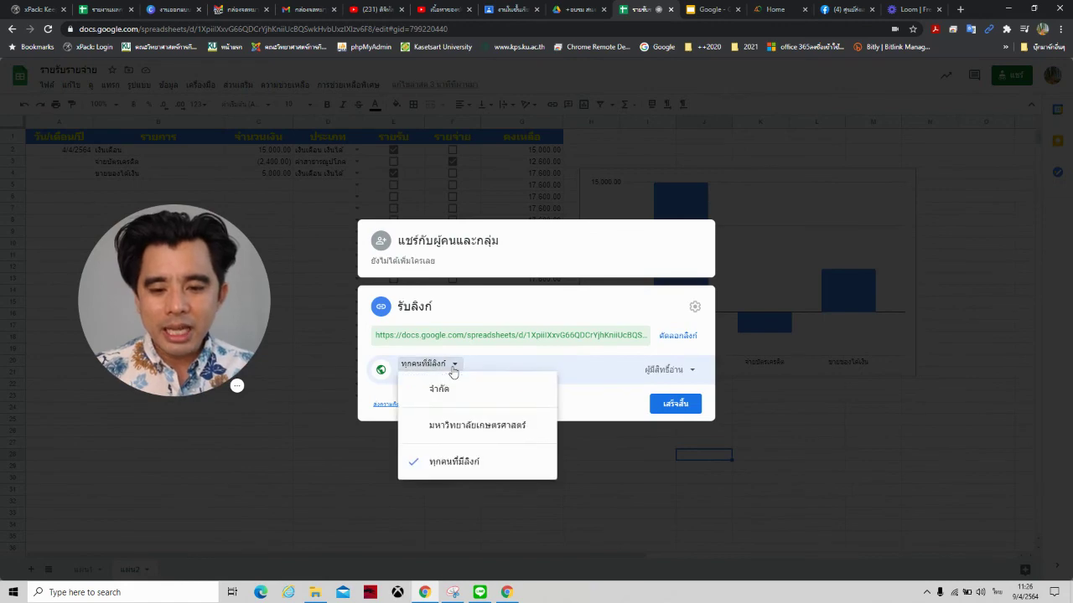
left_click(446, 394)
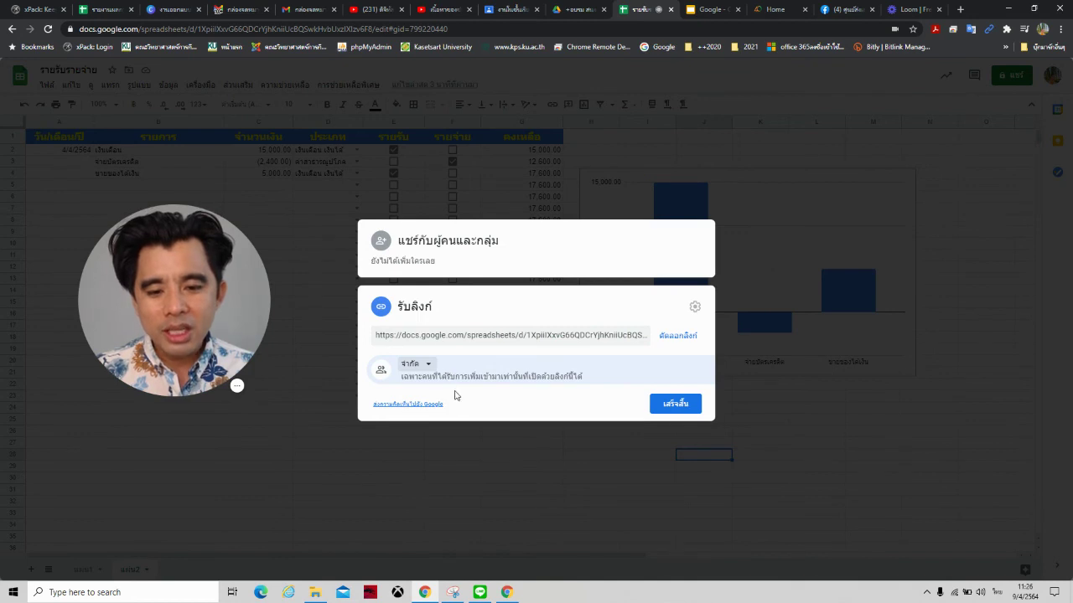
- Change the spreadsheet's general link access to มหาวิทยาลัยเกษตรศาสตร์ in the sharing dialog
left_click(435, 250)
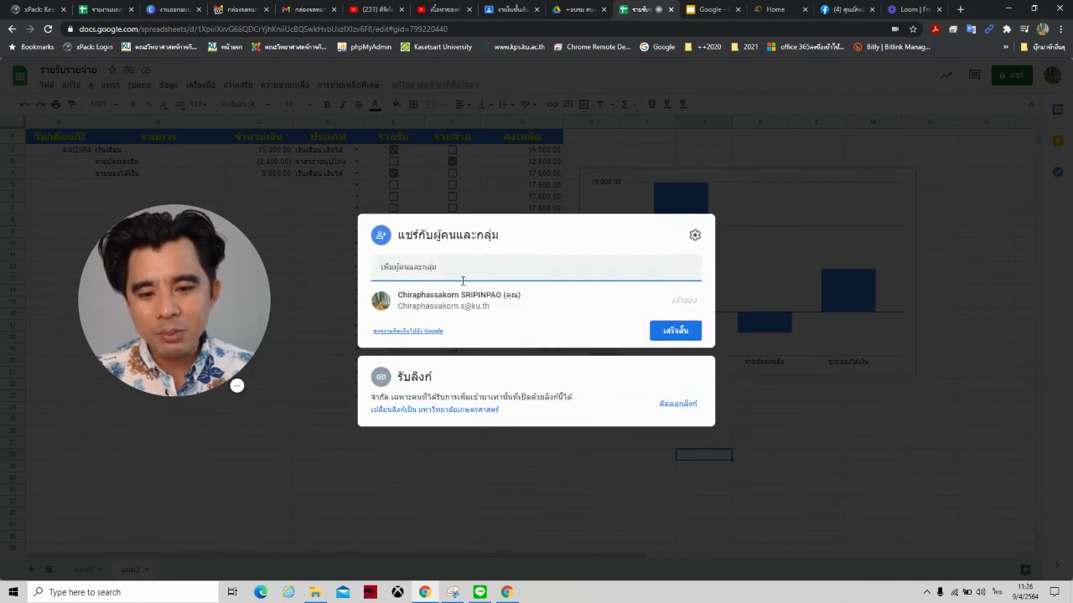
left_click(443, 406)
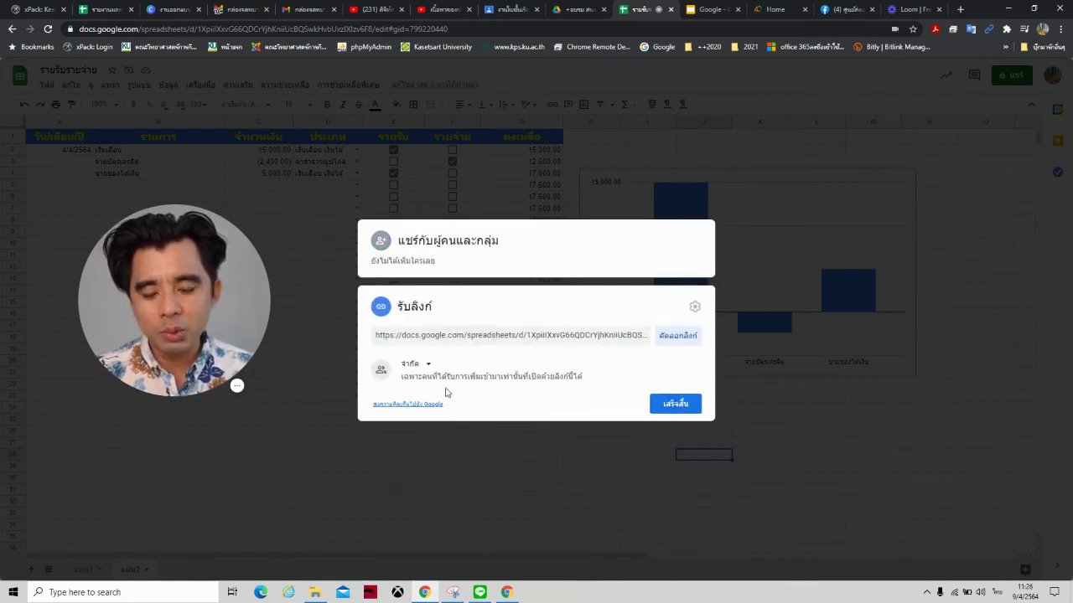
left_click(425, 367)
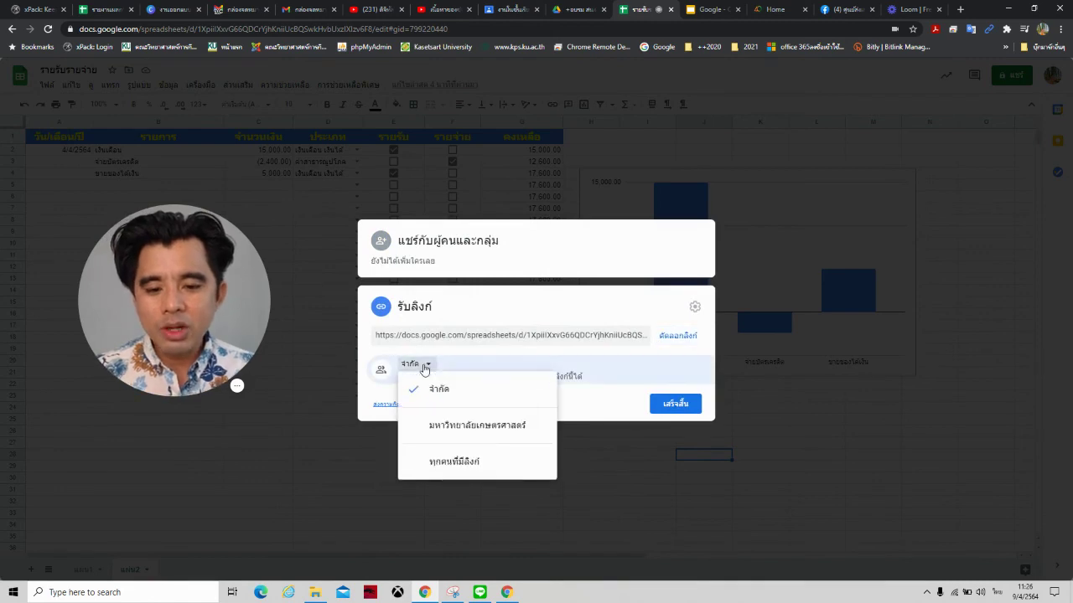
left_click(497, 426)
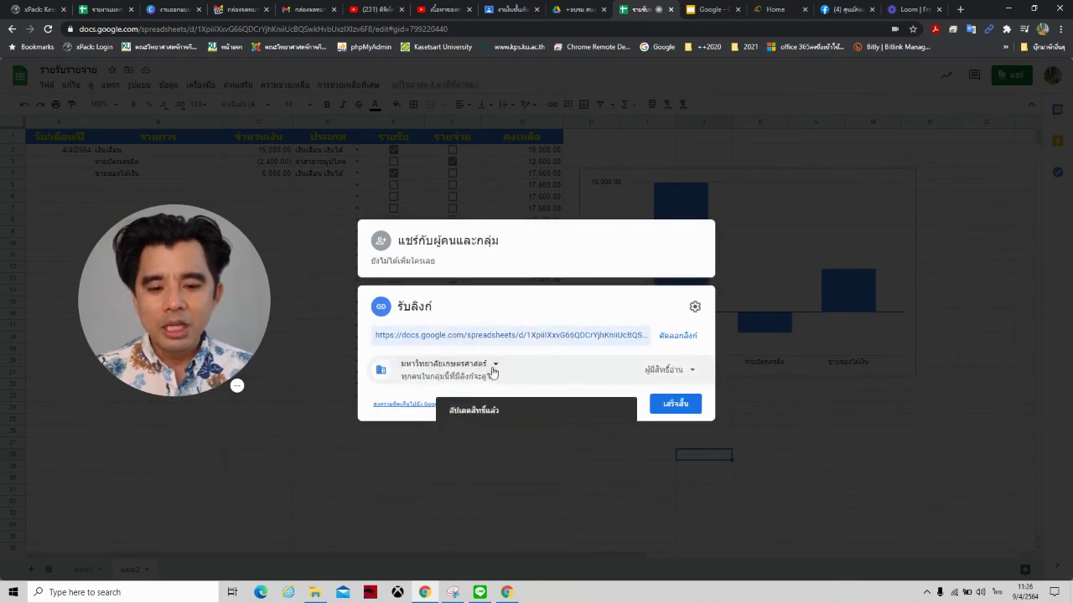
- Set the general link access to ทุกคนที่มีลิงก์ with the role ผู้มีสิทธิ์อ่าน, and finish the sharing settings
left_click(493, 372)
left_click(460, 460)
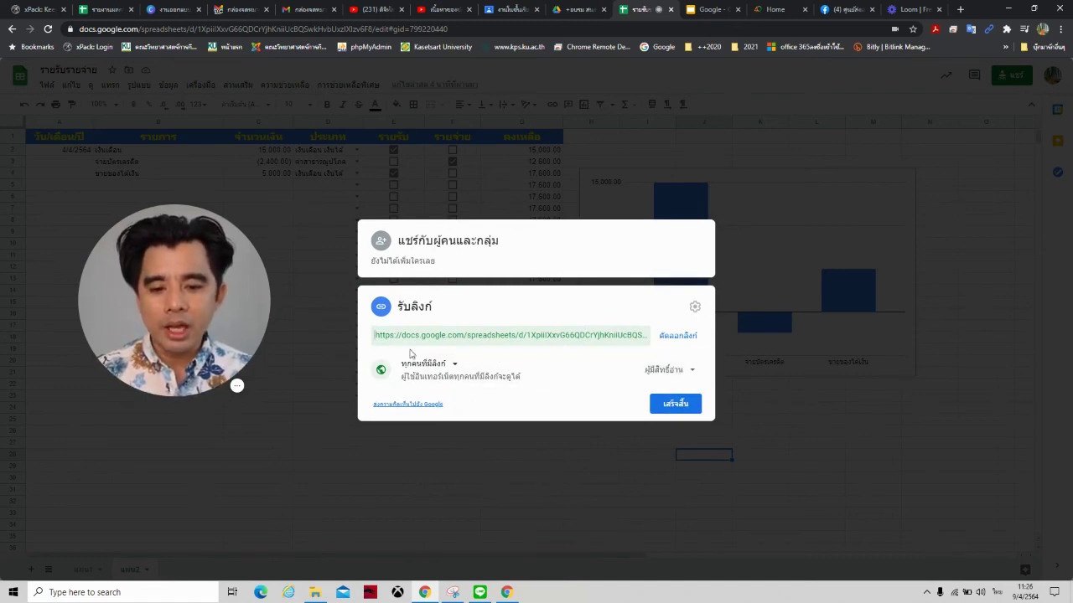
left_click(693, 374)
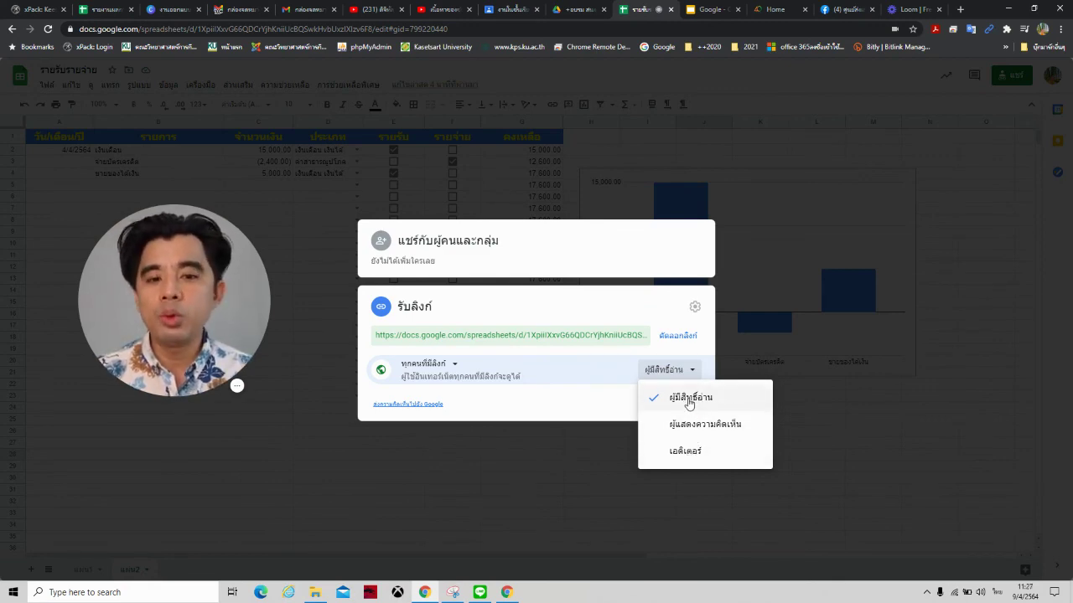
left_click(601, 408)
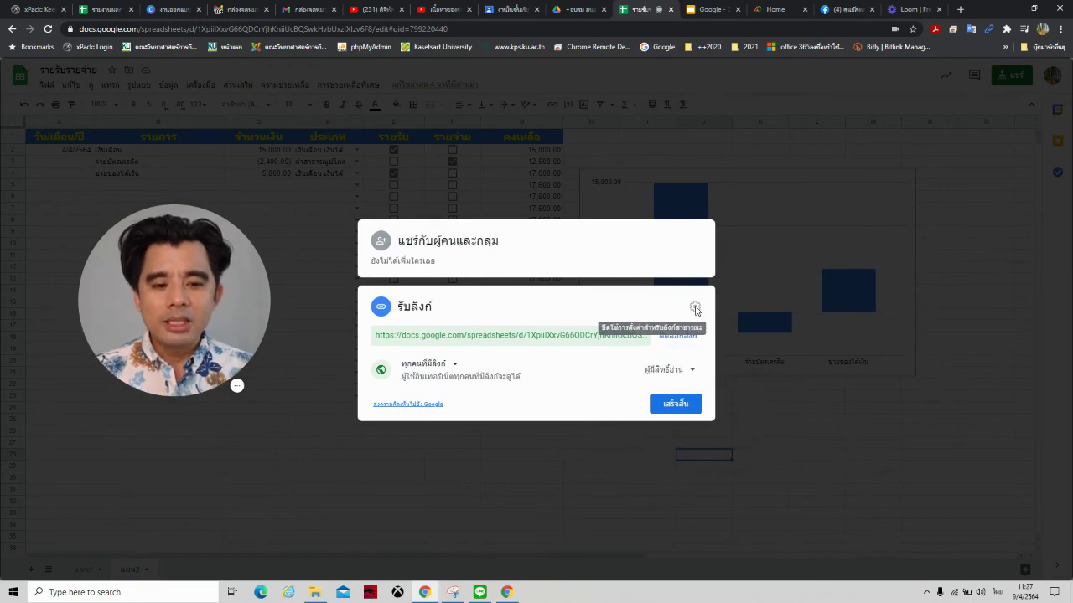
left_click(676, 410)
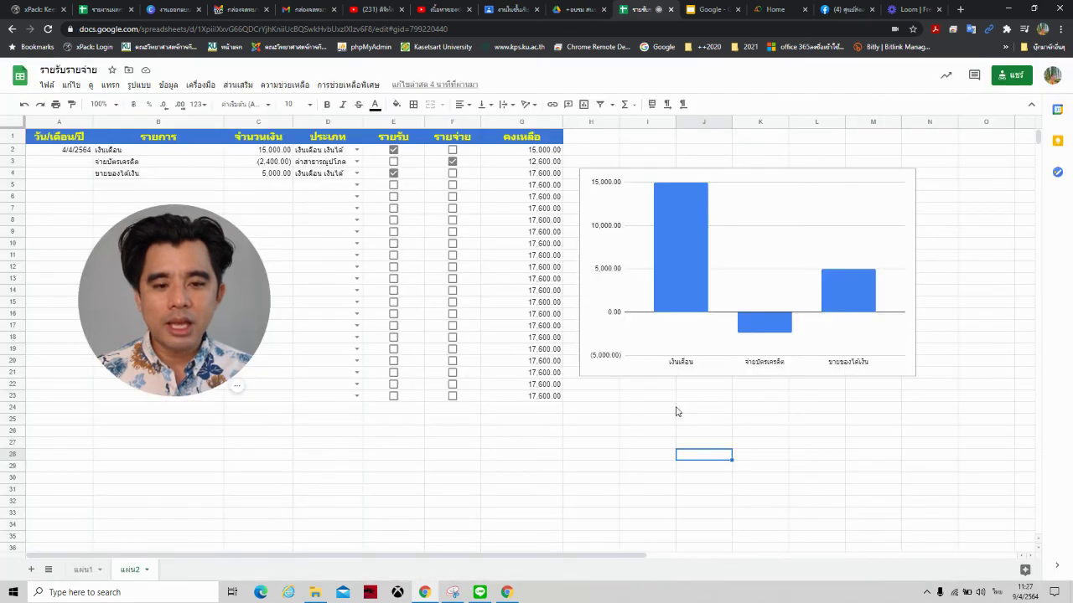
- Reopen the sharing settings, copy the spreadsheet's public link and close the dialog
left_click(1012, 75)
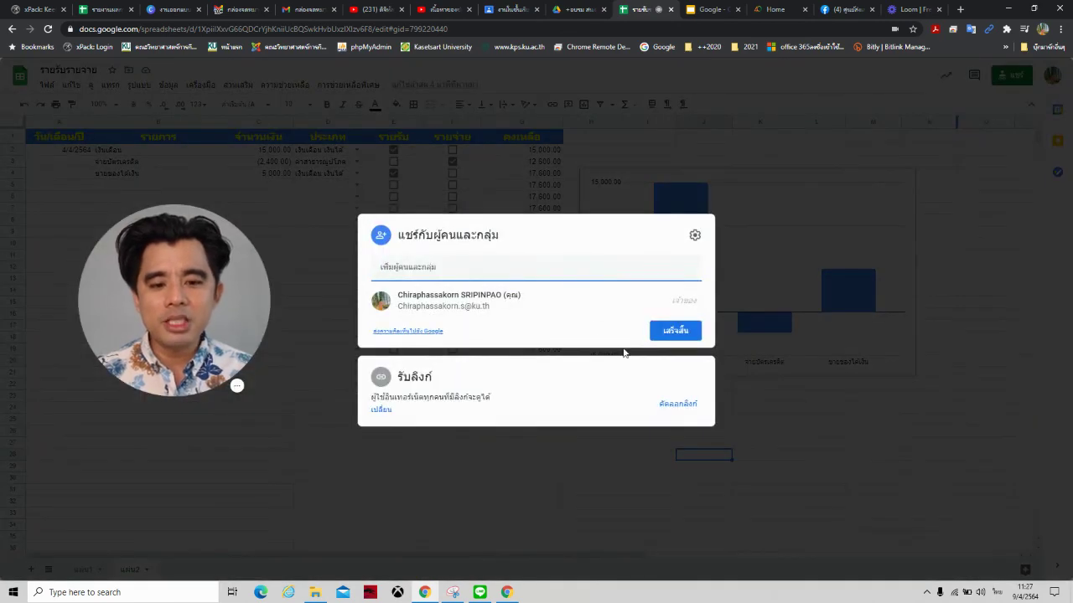
left_click(428, 402)
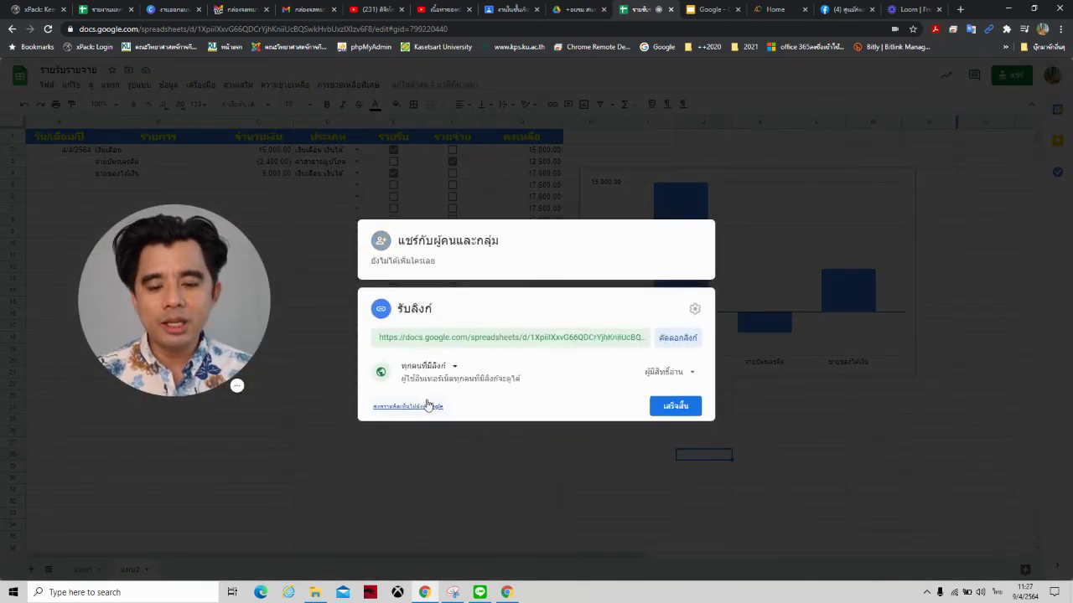
left_click(680, 337)
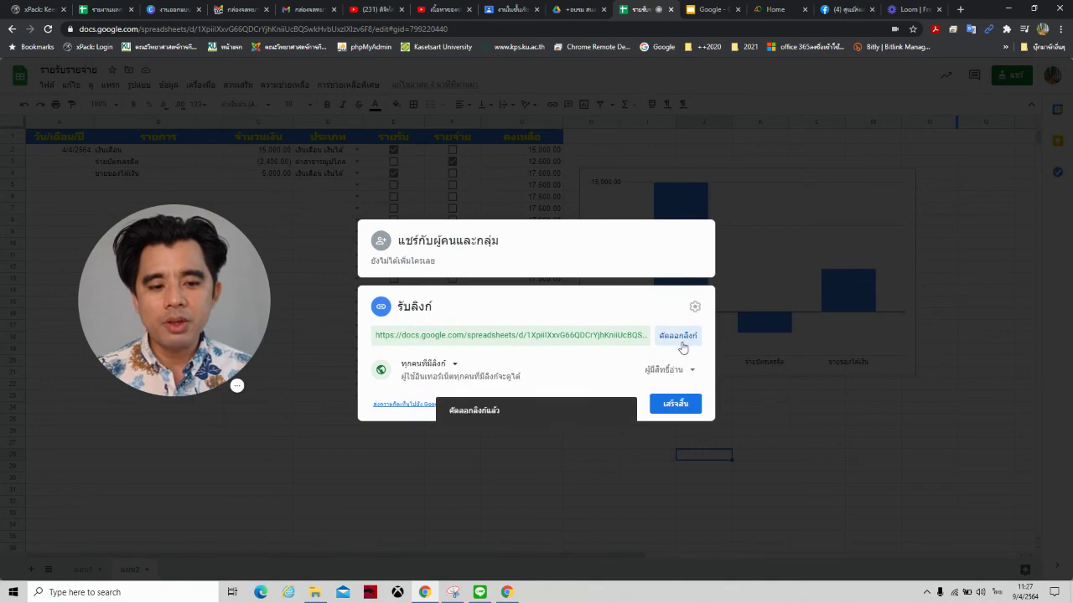
left_click(676, 403)
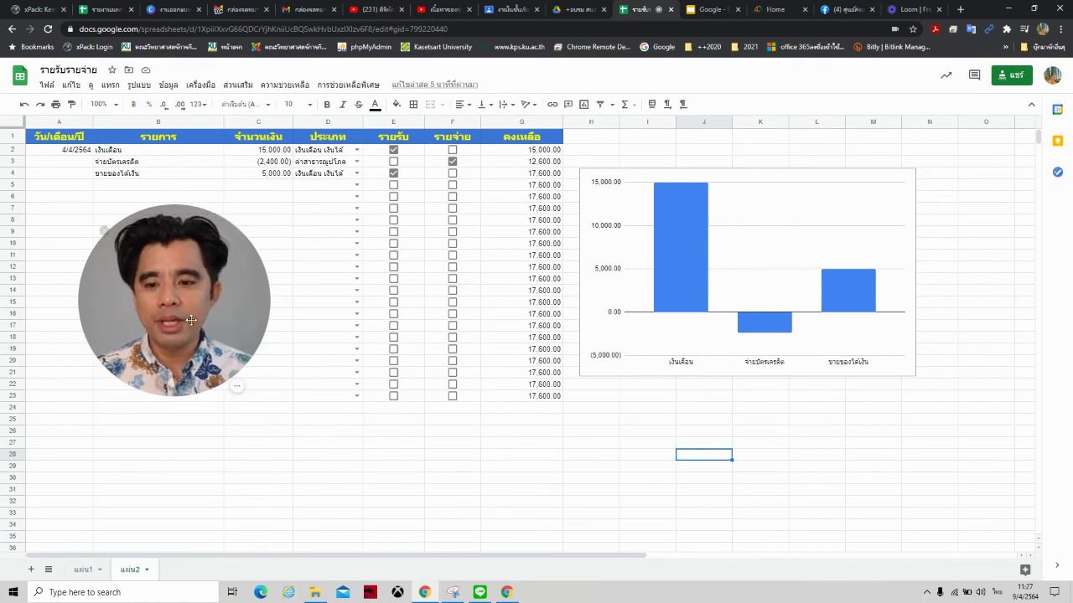
left_click_drag(185, 391, 496, 277)
left_click(496, 272)
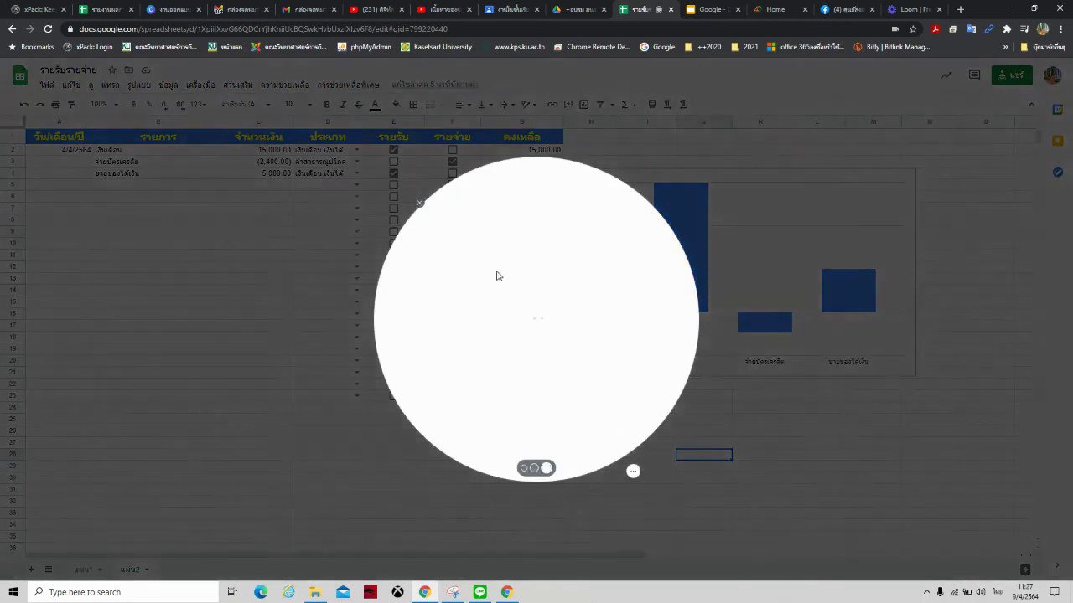